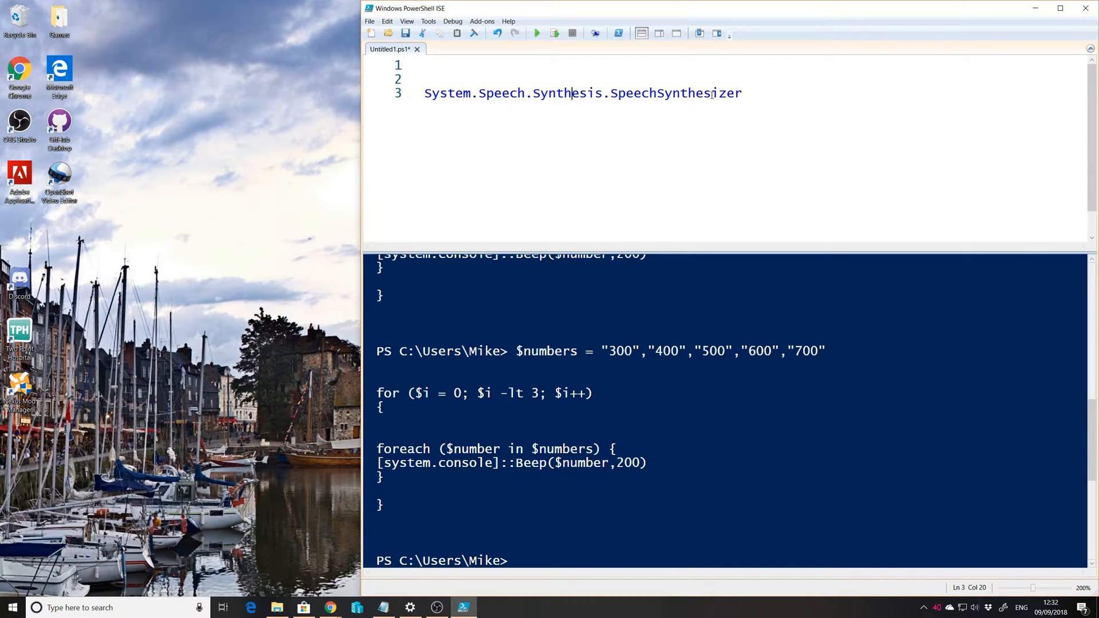
Clear the old text-to-speech note and blank lines from line 2 of the script.
click(701, 80)
text(text to speech, make your computer )
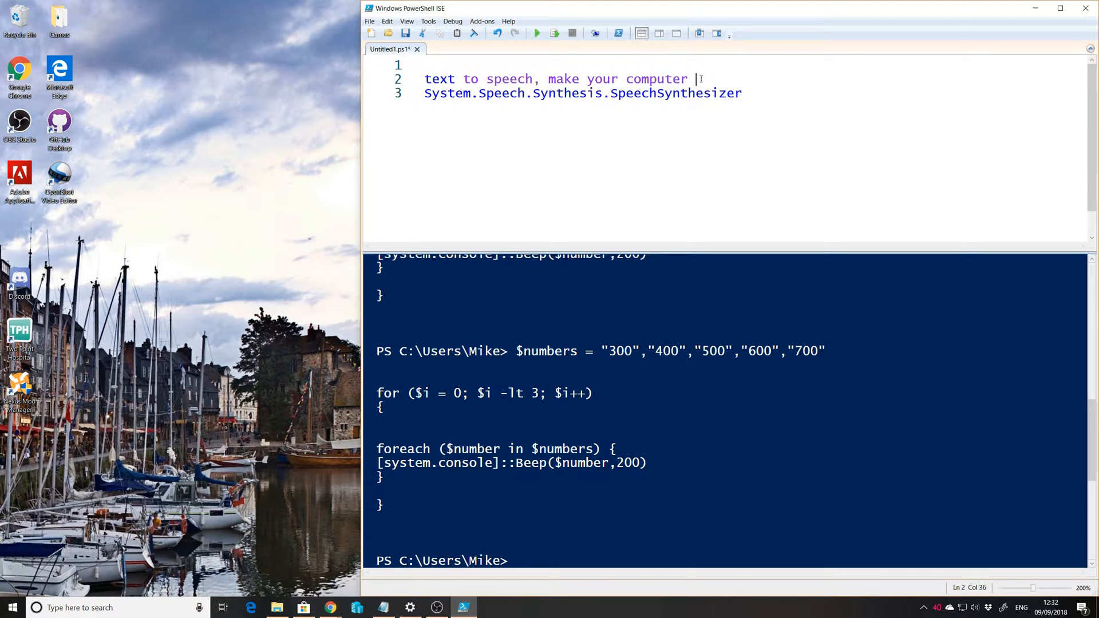
text(talk)
key(Return)
key(Return)
key(Up)
key(shift+Up)
key(shift+Up)
key(Delete)
key(Delete)
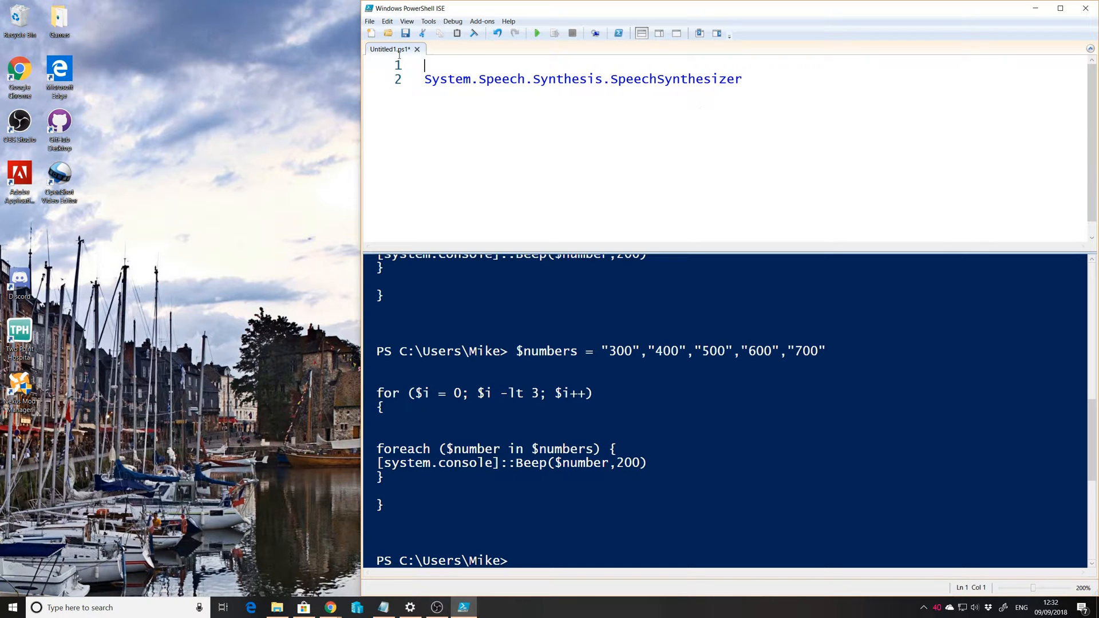
Add a .NET note on a new line above the SpeechSynthesizer class name.
drag(425, 65, 802, 112)
click(556, 64)
key(Return)
text(.NERT)
key(BackSpace)
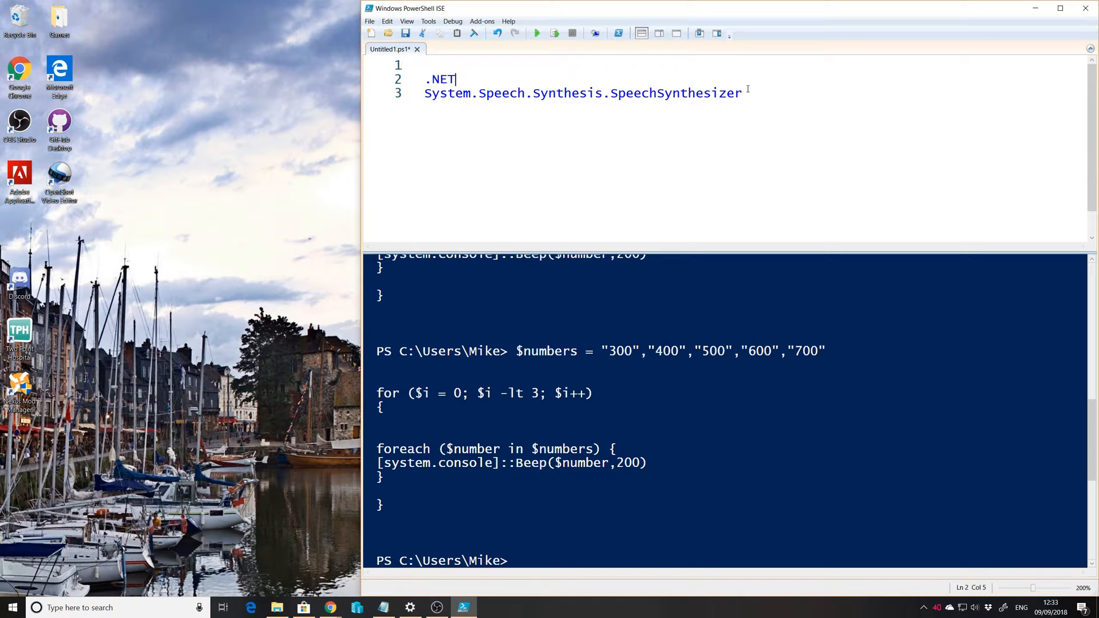
Add a [console]::beep test line below the class name and look it over.
drag(759, 92, 425, 99)
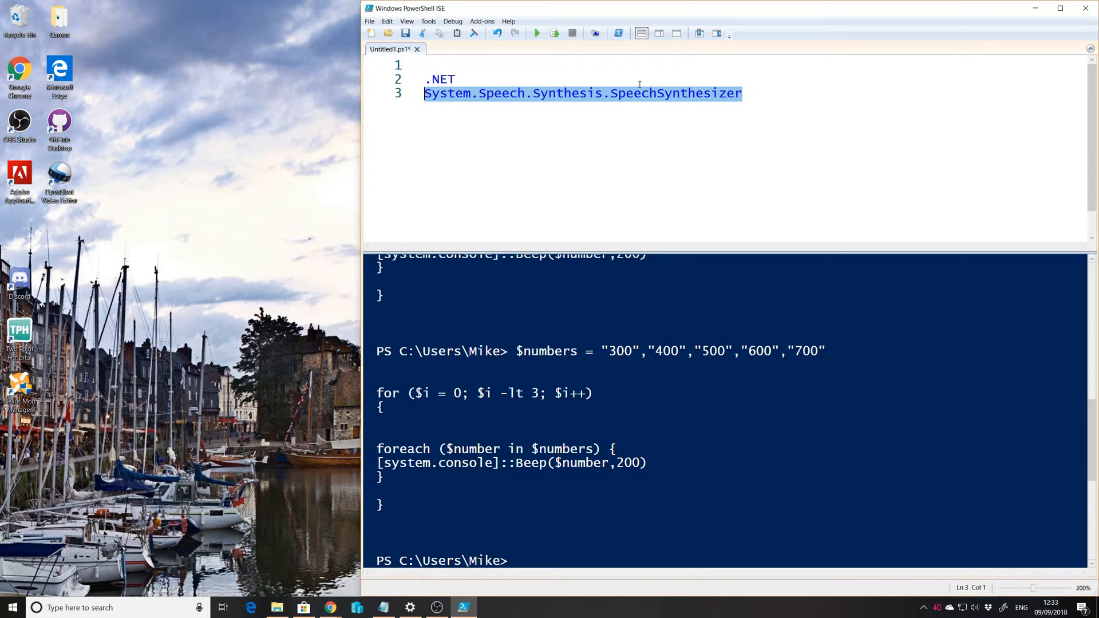
click(753, 98)
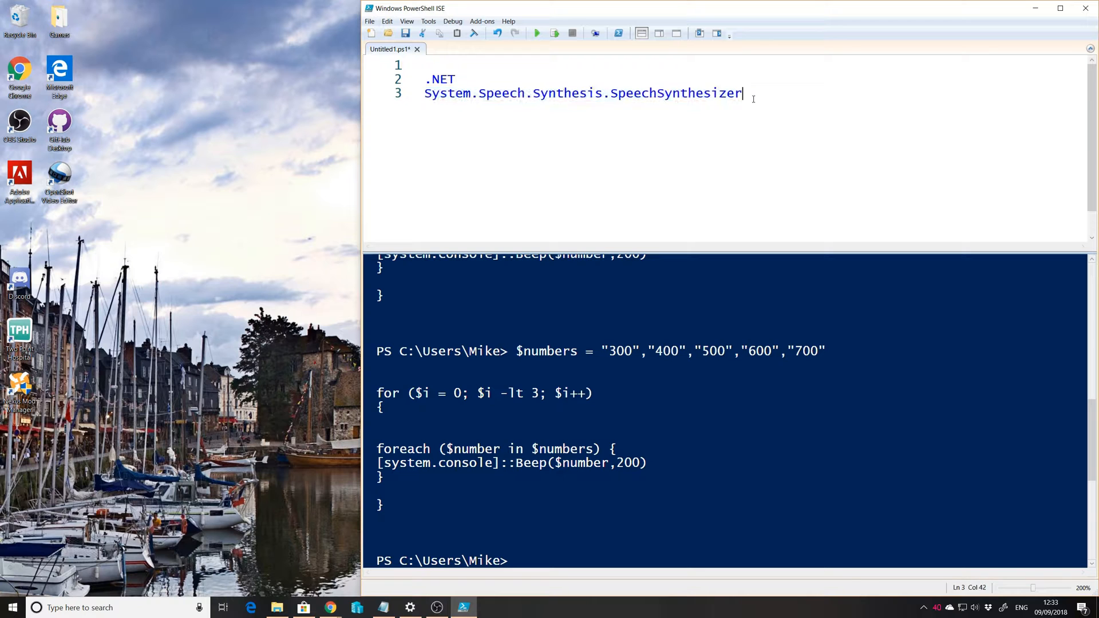
key(Return)
key(Return)
text([console]::)
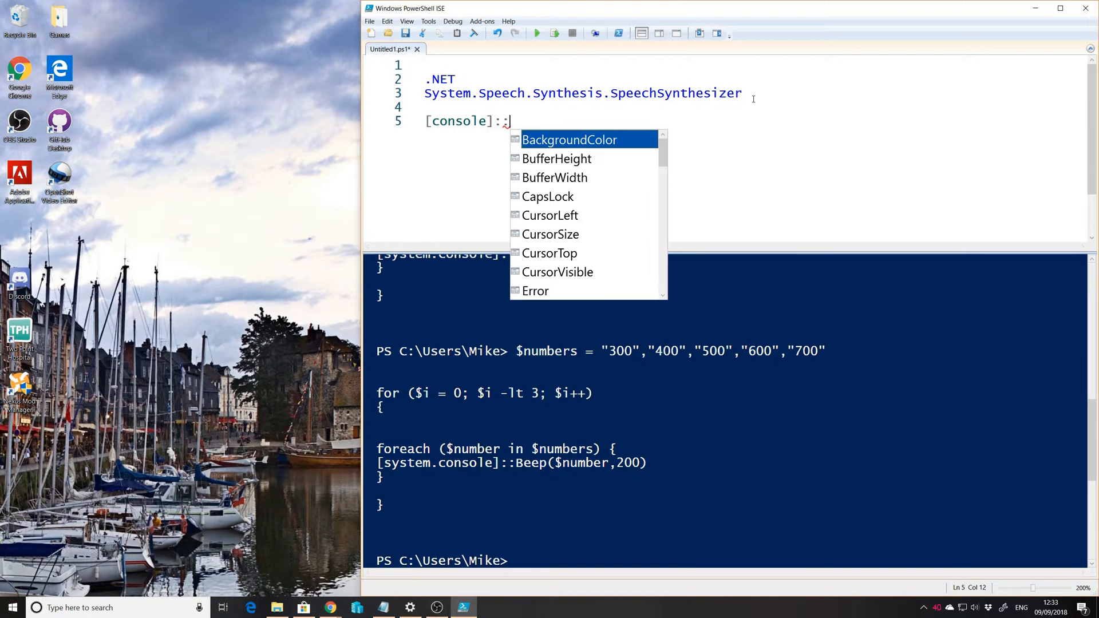
text(beep)
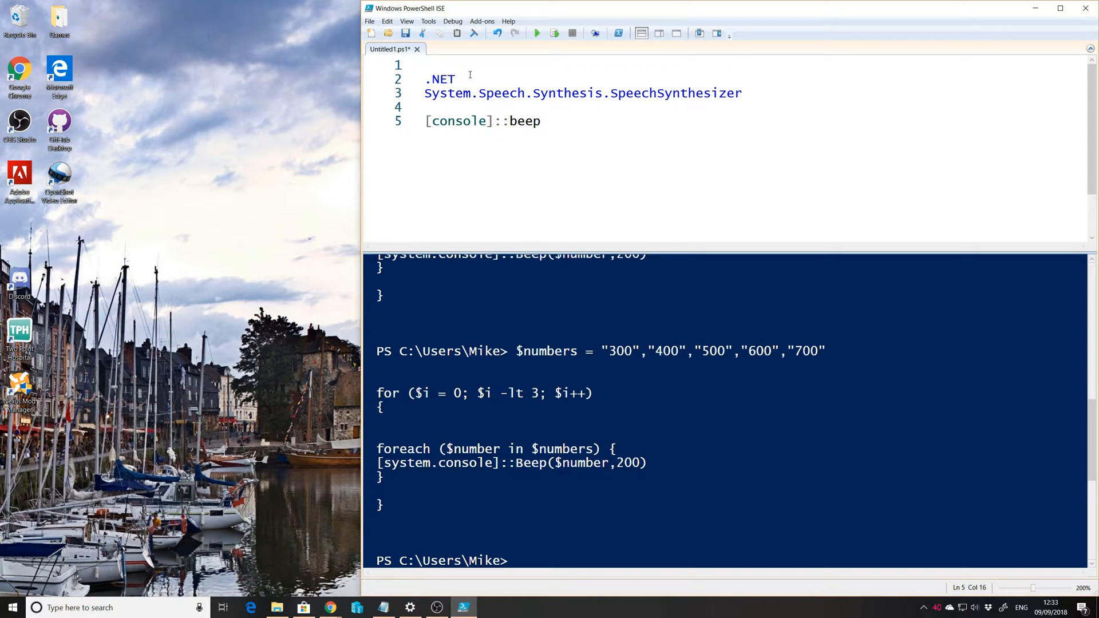
drag(456, 79, 424, 79)
drag(564, 120, 424, 120)
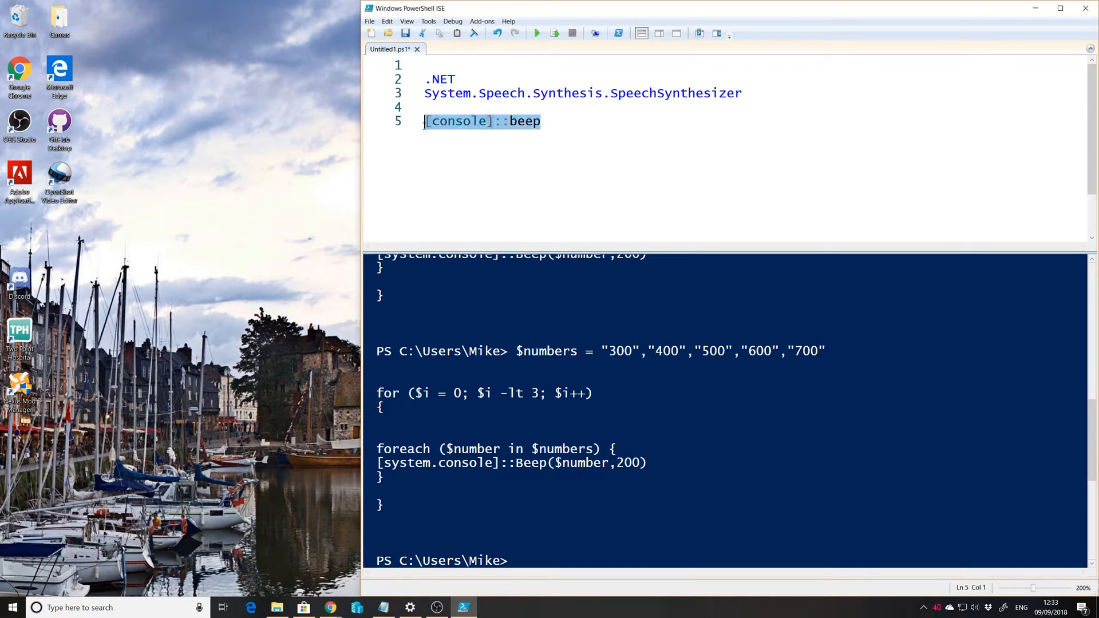
click(541, 121)
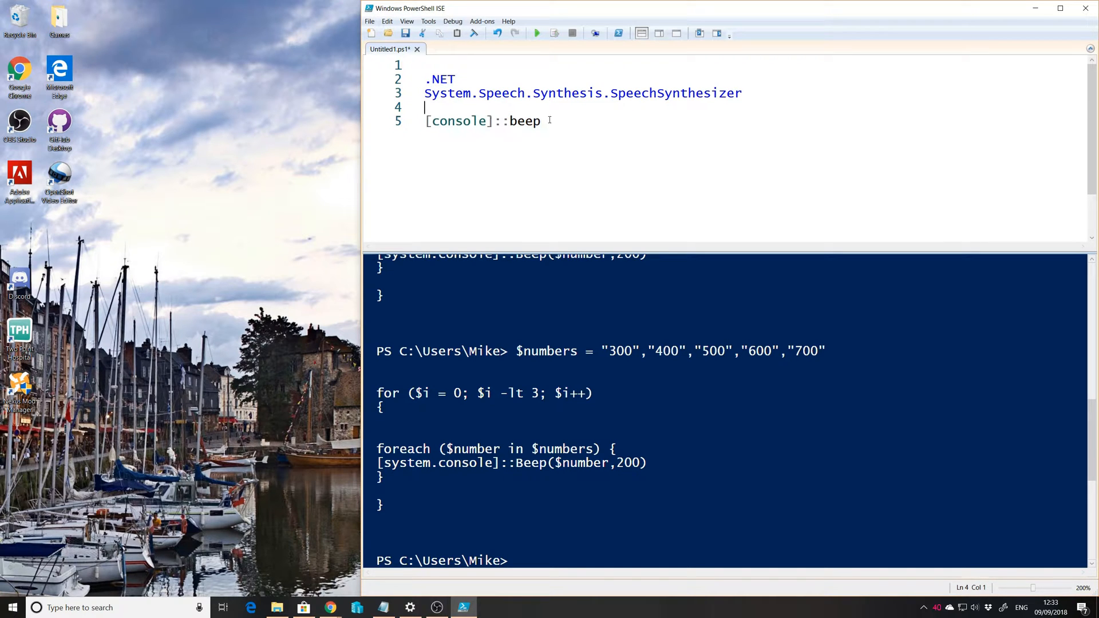
double_click(523, 121)
drag(564, 123, 481, 107)
click(564, 121)
Insert a blank line after .NET and delete the [console]::beep line with its leftover empties.
drag(767, 93, 421, 90)
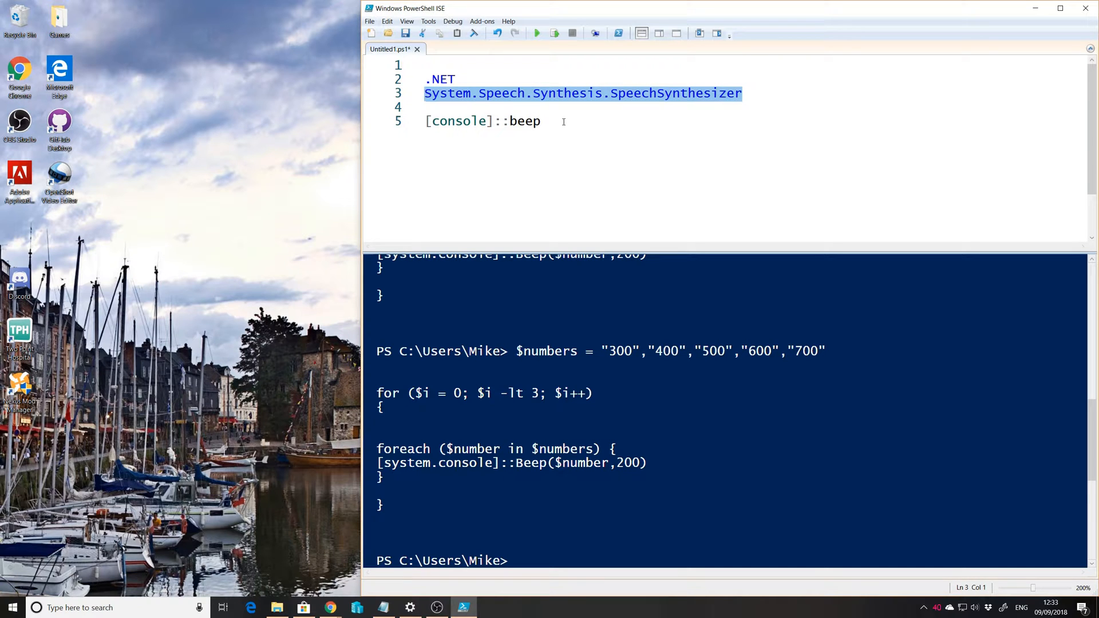
click(483, 81)
key(Return)
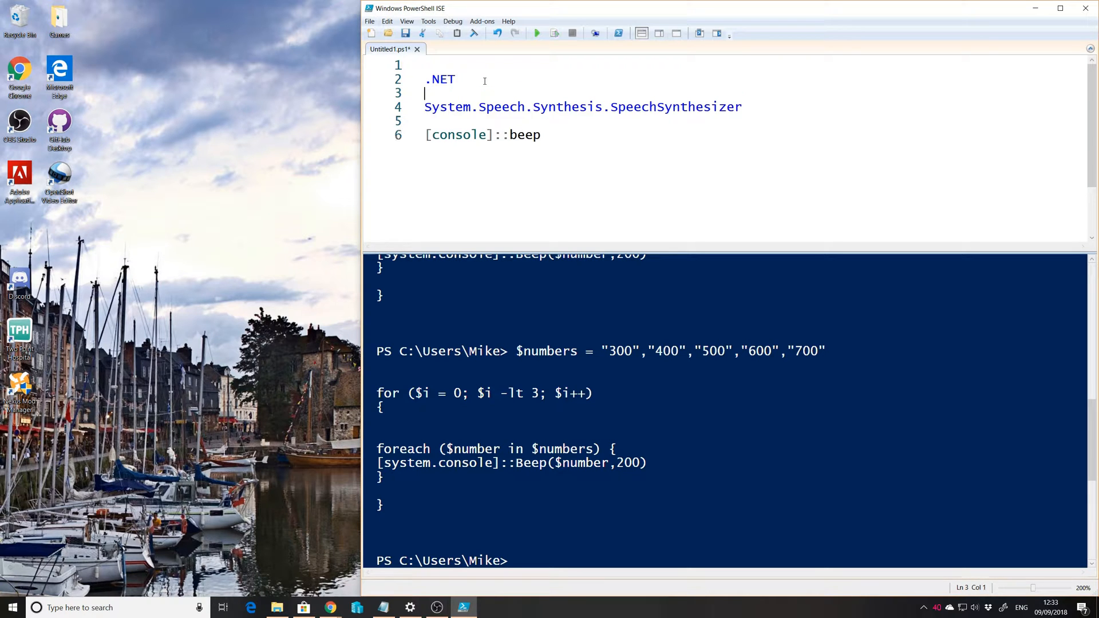
triple_click(568, 146)
key(BackSpace)
key(BackSpace)
key(BackSpace)
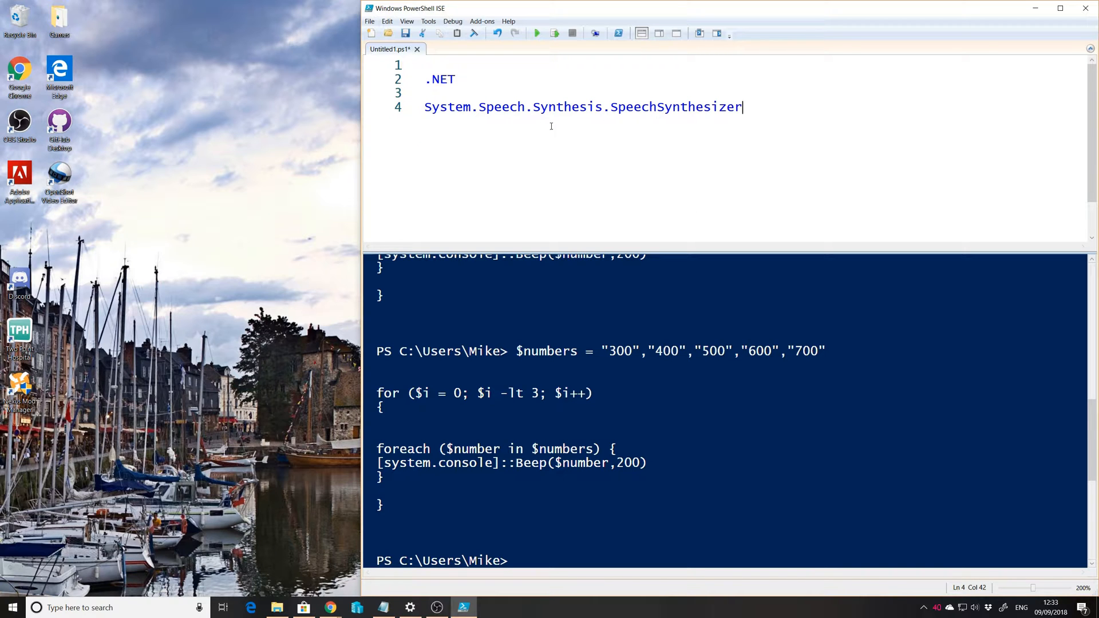
Launch Paint from Windows search and enlarge the drawing canvas.
click(83, 609)
text(paint)
key(Return)
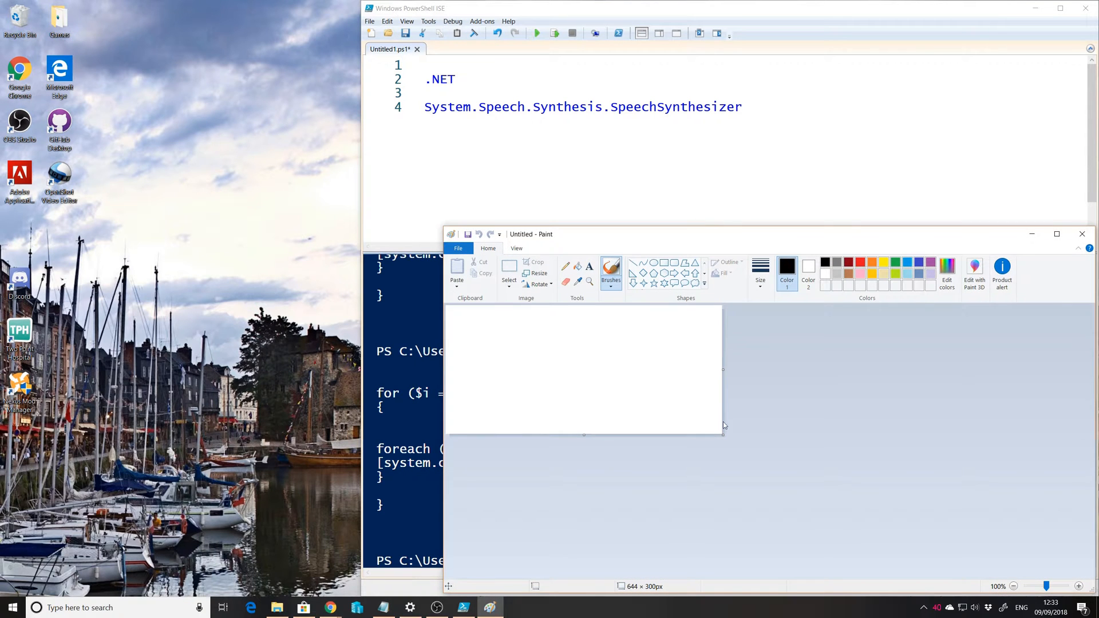
drag(724, 434, 870, 532)
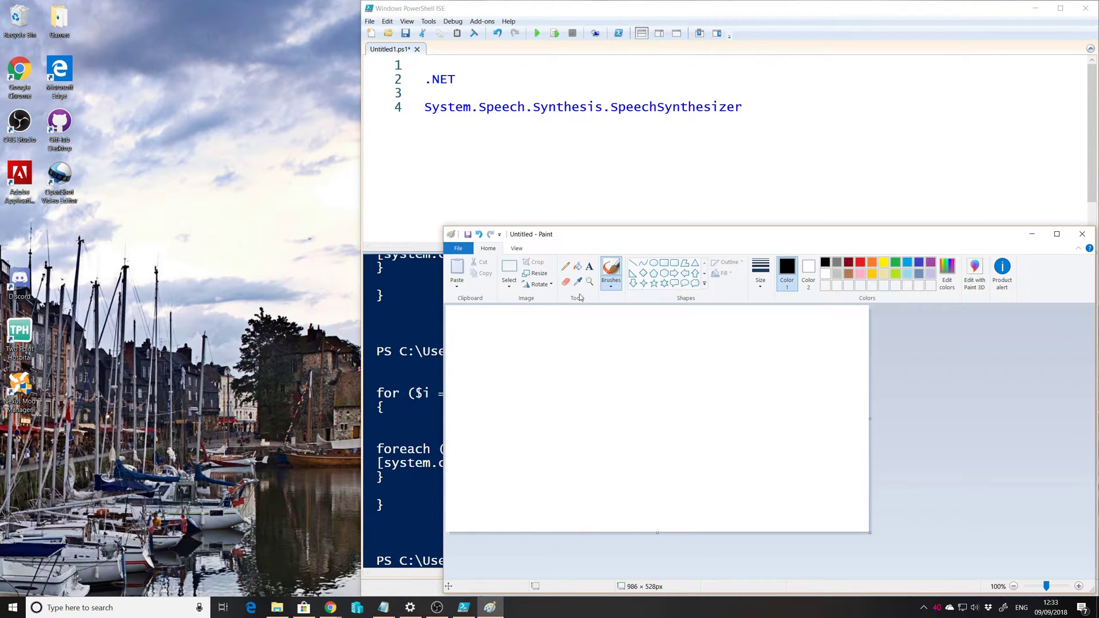
Hand-letter .NET with the Pencil near the top left of the canvas.
click(565, 266)
mouse_move(504, 328)
mouse_down()
mouse_move(505, 352)
mouse_move(529, 325)
mouse_move(533, 361)
mouse_move(559, 328)
mouse_up()
mouse_move(531, 342)
mouse_down()
mouse_move(551, 342)
mouse_move(550, 358)
mouse_up()
mouse_move(568, 337)
mouse_down()
mouse_move(566, 365)
mouse_move(606, 336)
mouse_up()
drag(477, 346, 492, 350)
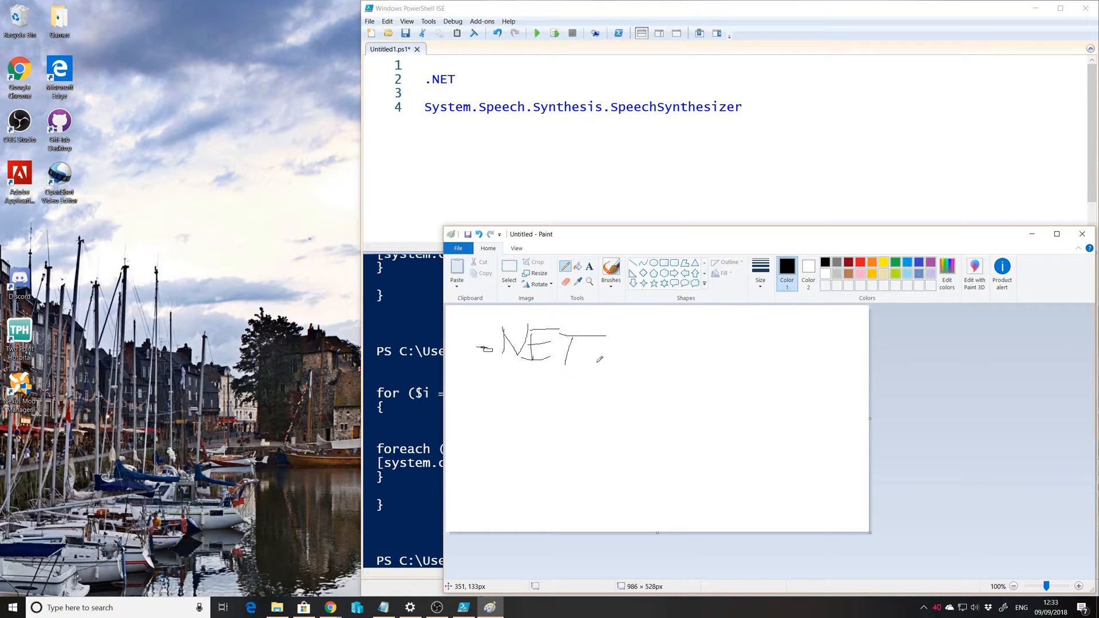
Draw three stacked rectangles to the right of .NET, the third outlined in red.
click(664, 262)
drag(629, 320, 699, 343)
mouse_move(624, 359)
mouse_down()
mouse_move(712, 393)
mouse_move(700, 380)
mouse_up()
drag(626, 401, 698, 427)
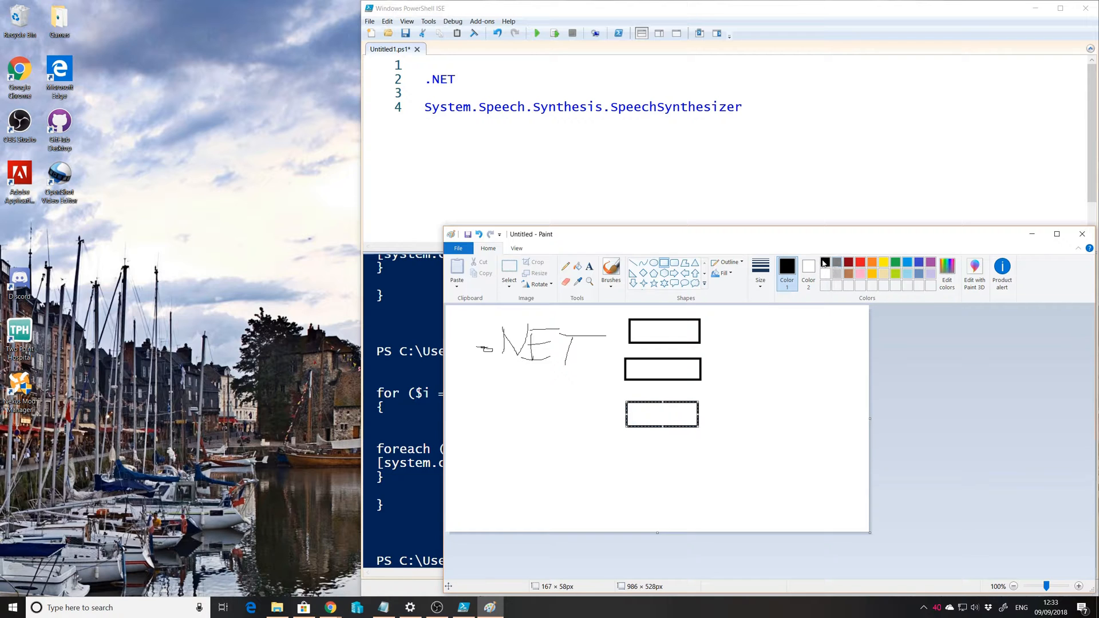
click(860, 262)
Pencil the labels BR, FLUOR and MEN inside the three boxes in black.
click(565, 266)
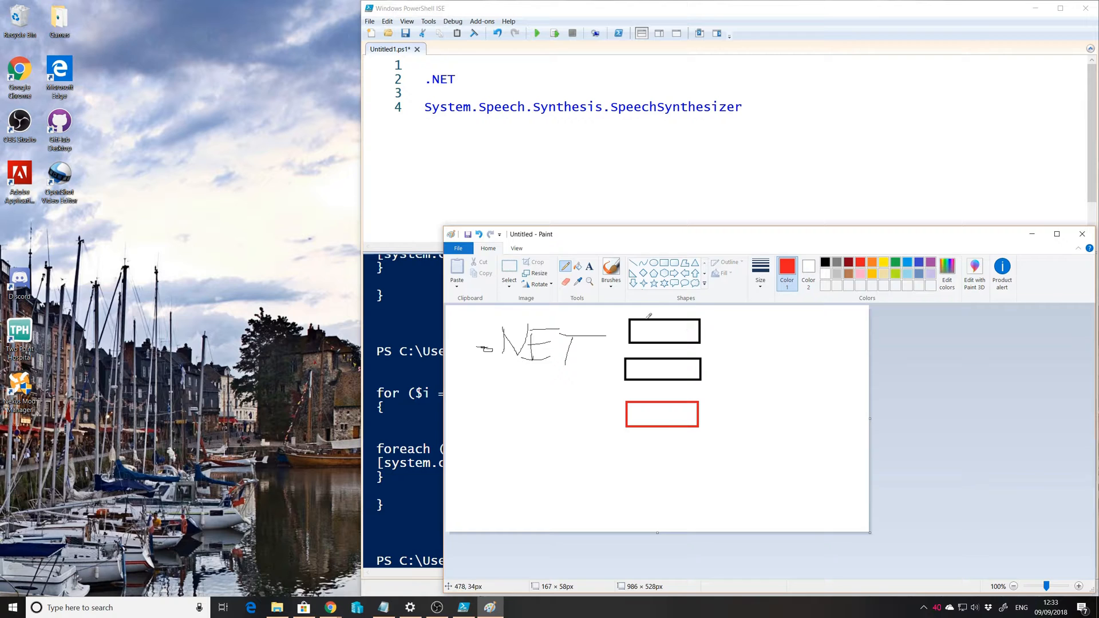
click(825, 262)
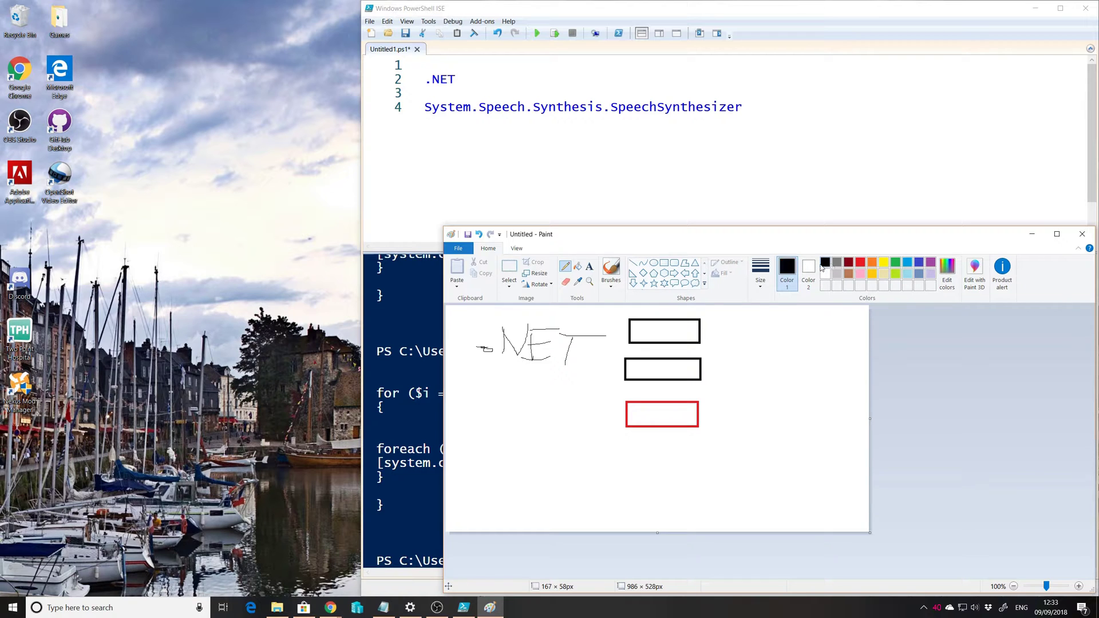
click(589, 267)
mouse_move(644, 326)
mouse_down()
mouse_move(640, 335)
mouse_move(658, 323)
mouse_move(664, 338)
mouse_up()
drag(649, 358, 642, 367)
mouse_move(634, 364)
mouse_down()
mouse_move(652, 372)
mouse_move(656, 363)
mouse_up()
drag(676, 364, 687, 368)
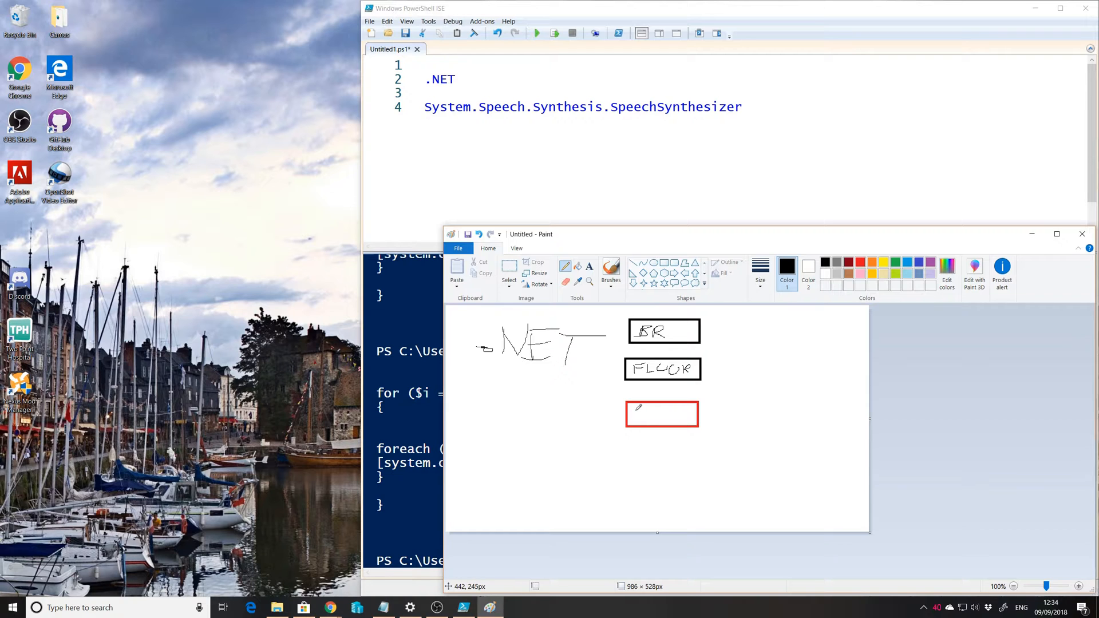
mouse_move(639, 413)
mouse_down()
mouse_move(655, 408)
mouse_move(662, 421)
mouse_move(671, 403)
mouse_move(672, 420)
mouse_move(687, 409)
mouse_up()
click(432, 109)
drag(425, 107, 528, 107)
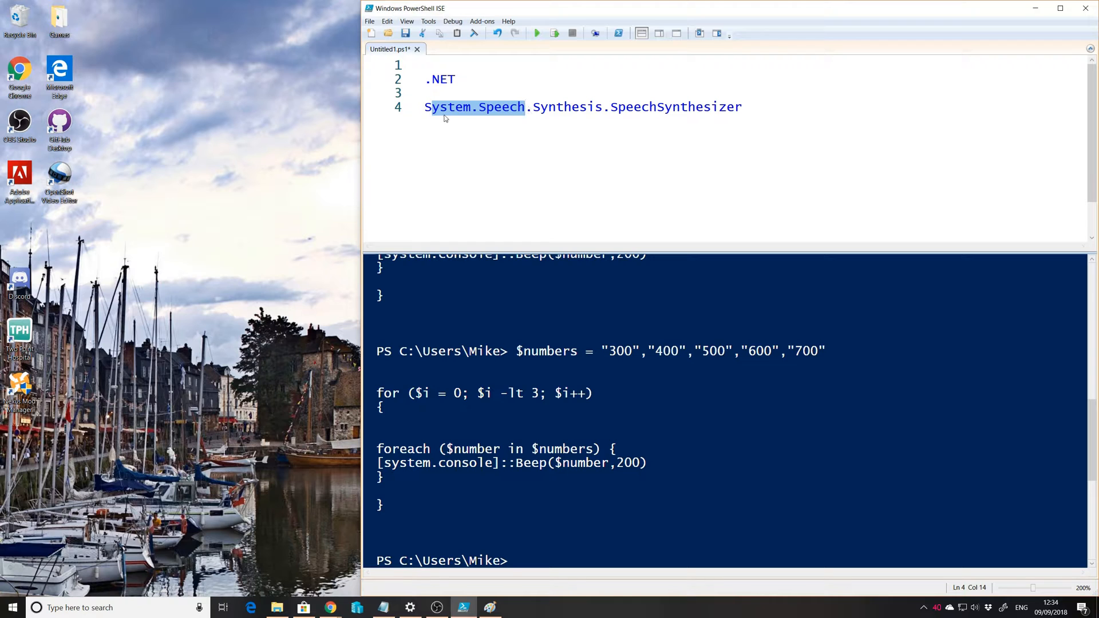
drag(424, 107, 528, 108)
drag(533, 108, 744, 107)
click(712, 108)
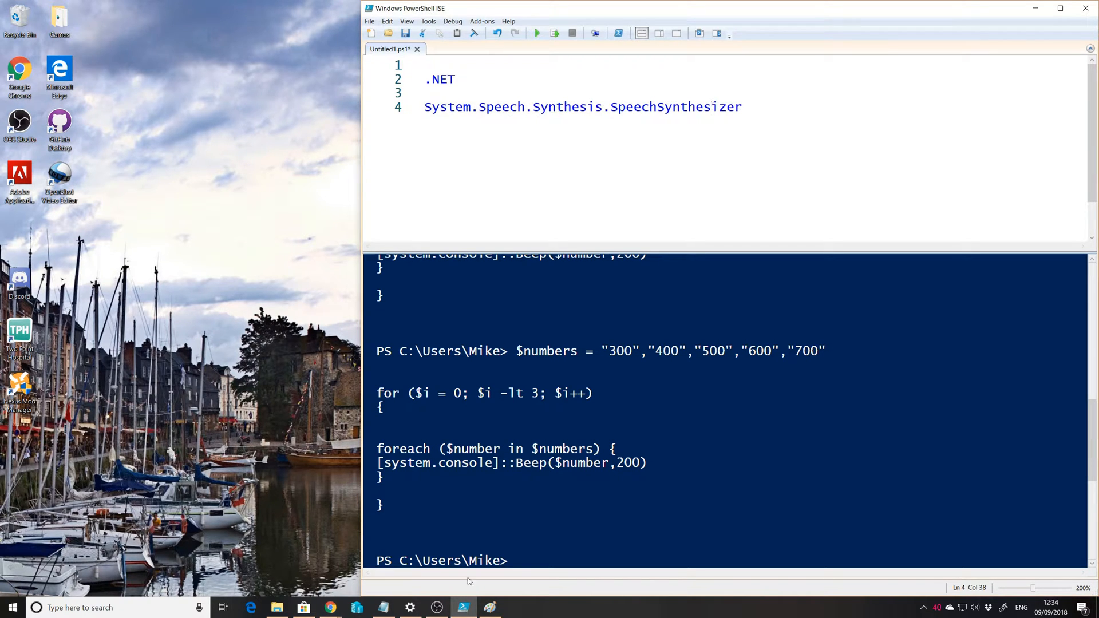
In Paint, circle the red MEN box in blue and handwrite the word object below it.
click(490, 607)
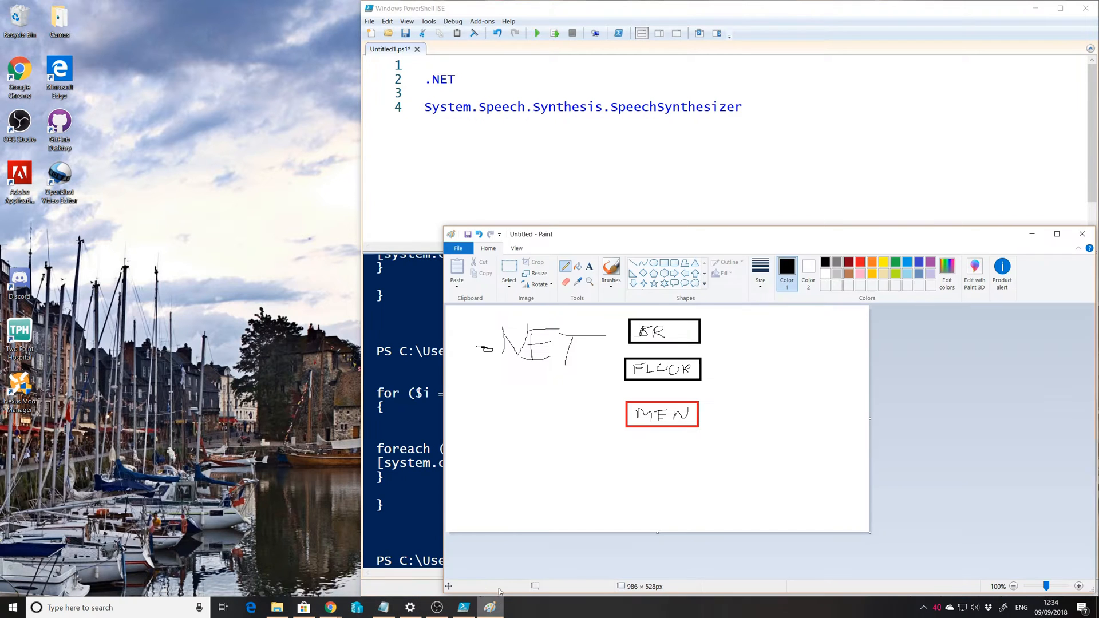
click(918, 262)
mouse_move(718, 396)
mouse_down()
mouse_move(655, 391)
mouse_move(612, 426)
mouse_move(723, 393)
mouse_move(764, 423)
mouse_move(783, 411)
mouse_move(783, 426)
mouse_move(799, 427)
mouse_move(816, 412)
mouse_move(810, 453)
mouse_up()
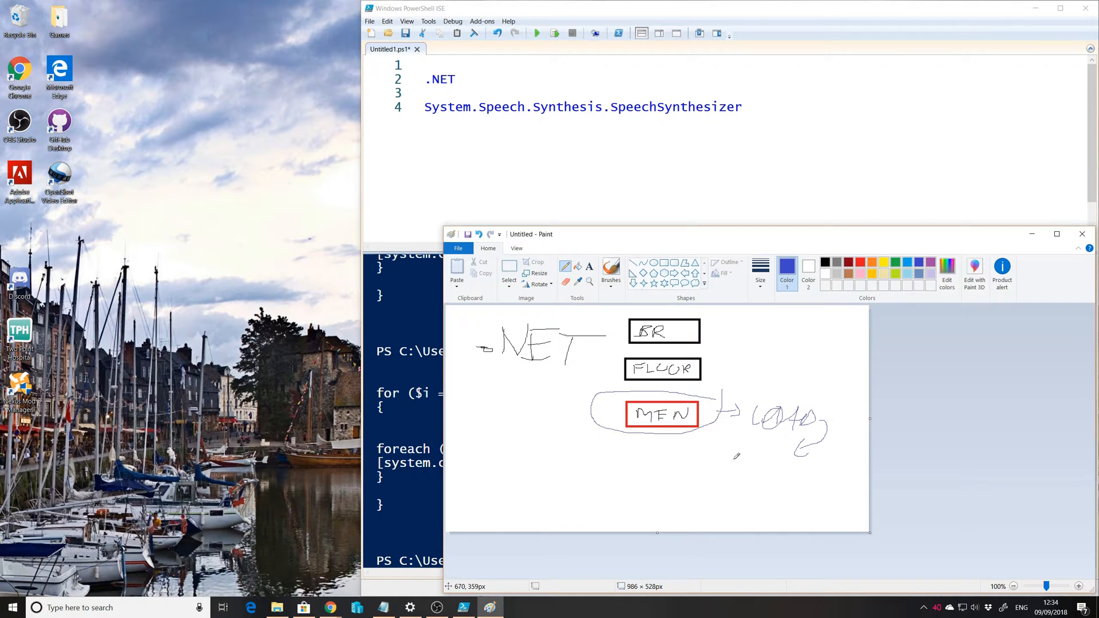
mouse_move(713, 462)
mouse_down()
mouse_move(744, 468)
mouse_move(739, 482)
mouse_move(758, 464)
mouse_move(791, 477)
mouse_move(799, 470)
mouse_up()
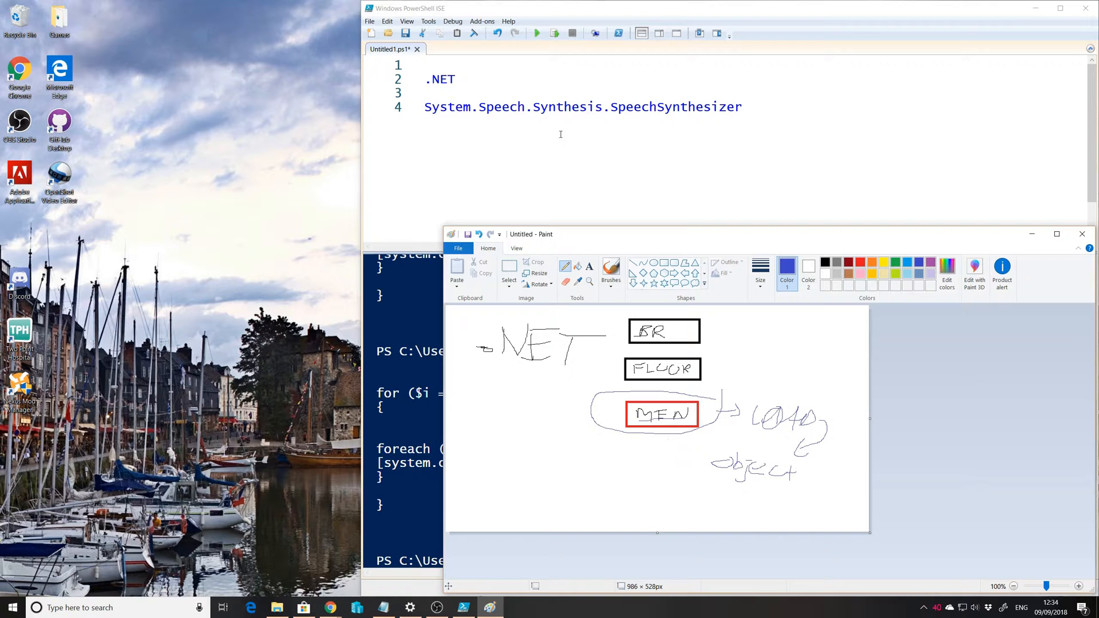
Copy System.Speech.Synthesis.SpeechSynthesizer from line 4 and bring up the Edge browser.
click(572, 108)
drag(533, 107, 722, 251)
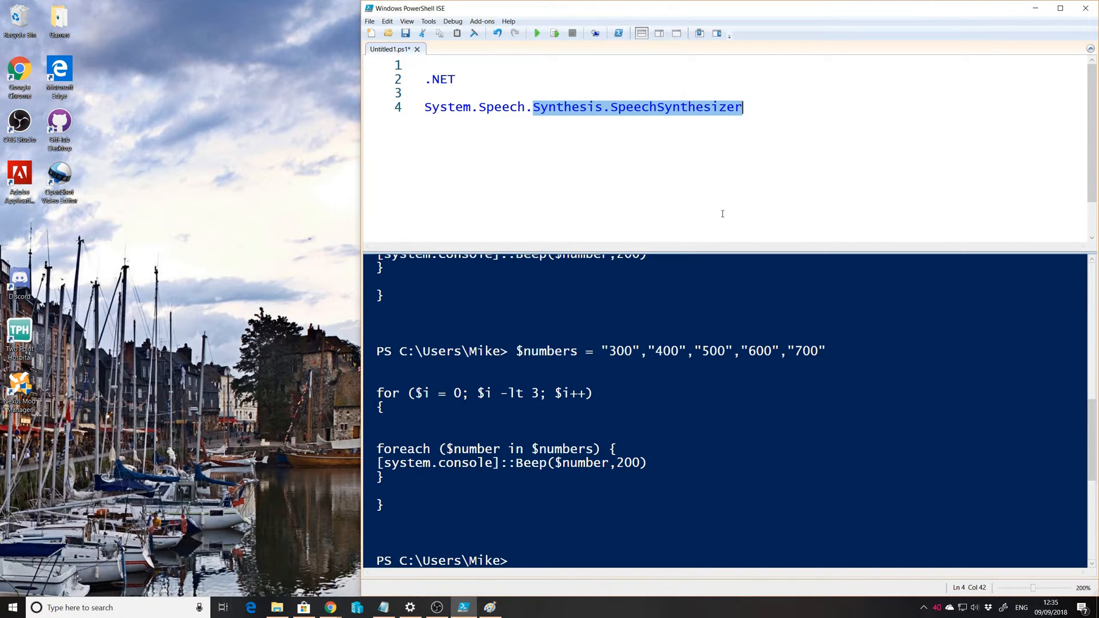
mouse_move(475, 107)
mouse_down()
mouse_move(674, 108)
mouse_move(687, 135)
mouse_up()
click(687, 140)
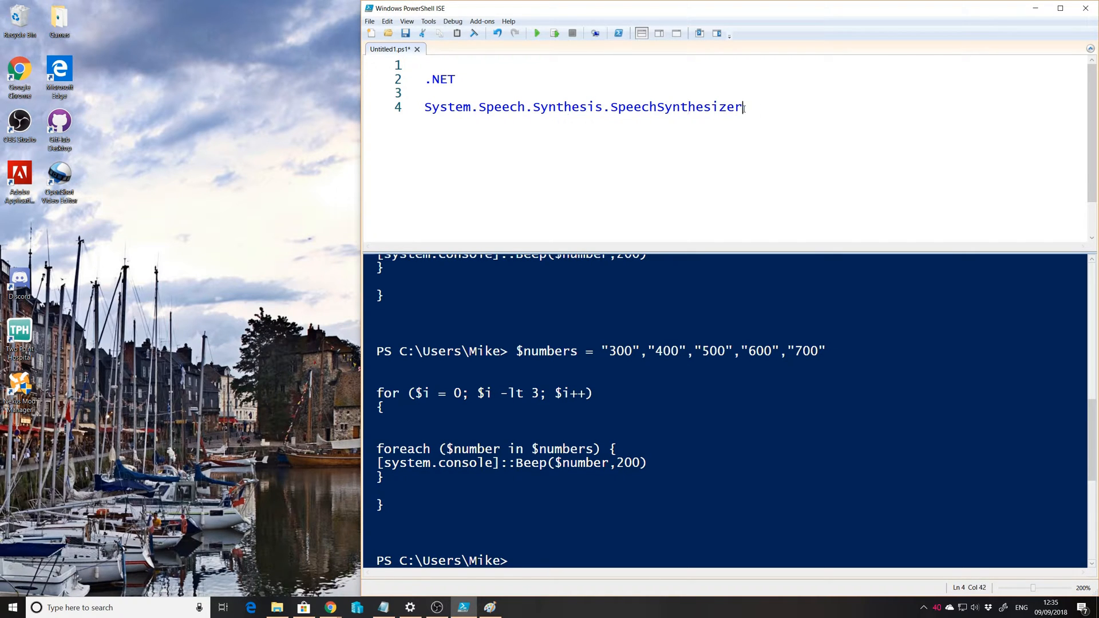
drag(744, 107, 425, 107)
right_click(495, 118)
click(546, 134)
click(610, 107)
click(251, 608)
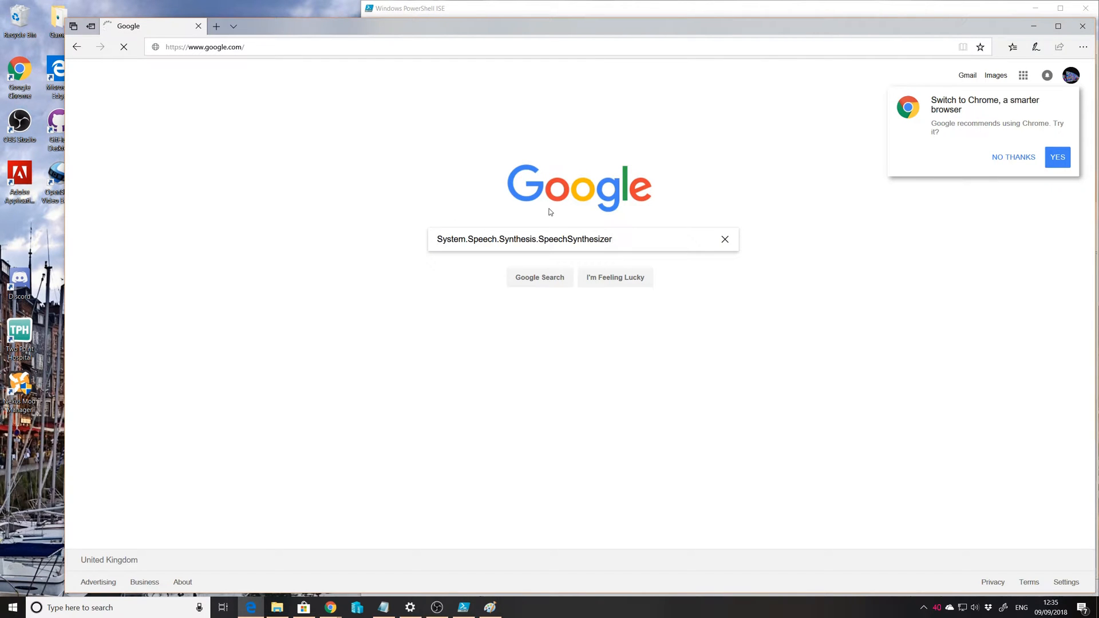
Search Google for the class name and open the SpeechSynthesizer Class docs, reading the Speak method.
key(Return)
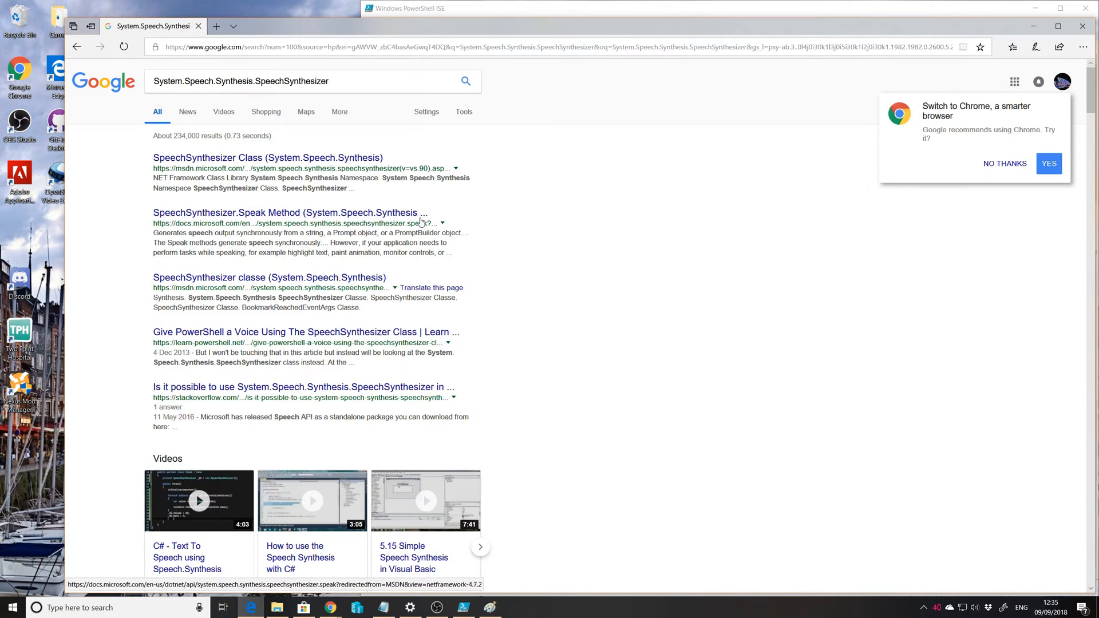
click(299, 164)
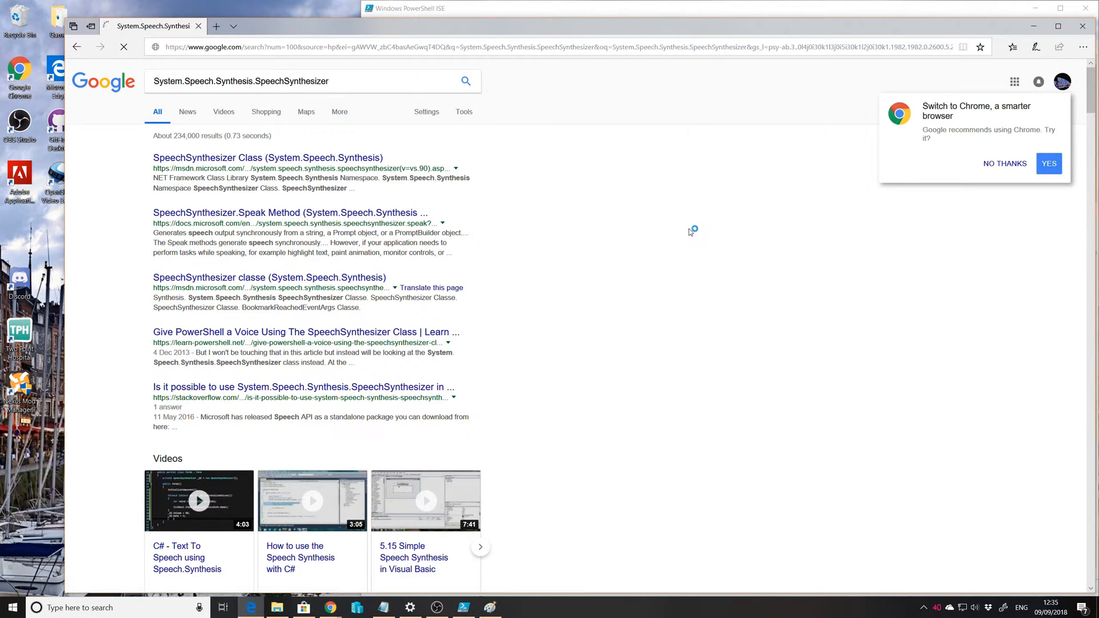
scroll(658, 316, down, 2)
scroll(658, 319, down, 3)
scroll(659, 319, down, 5)
scroll(659, 319, down, 4)
scroll(657, 318, up, 3)
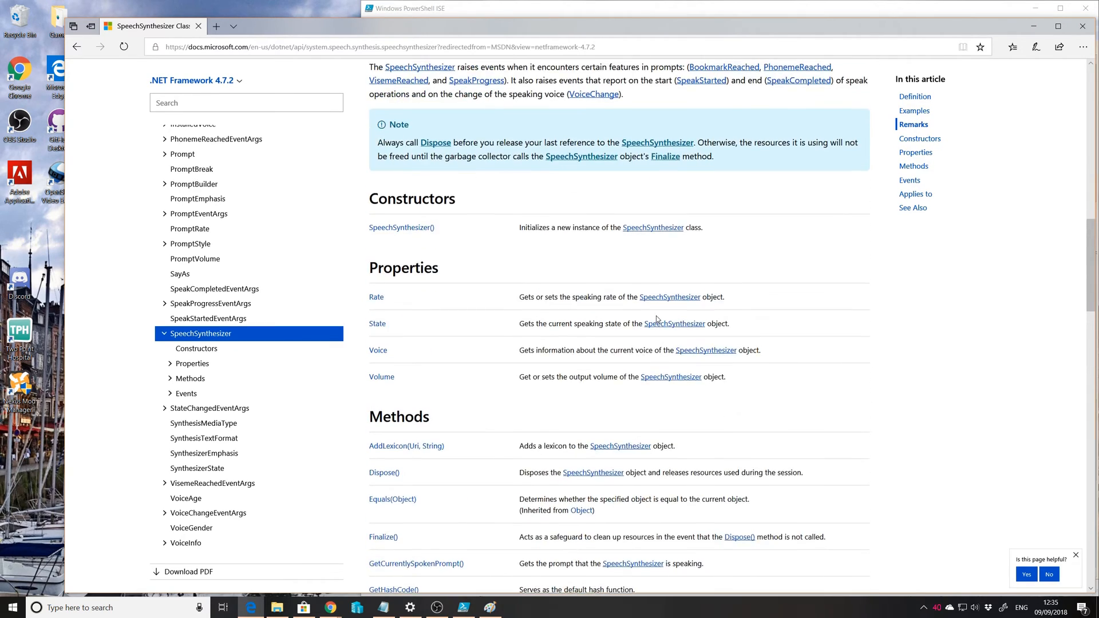
scroll(654, 317, down, 1)
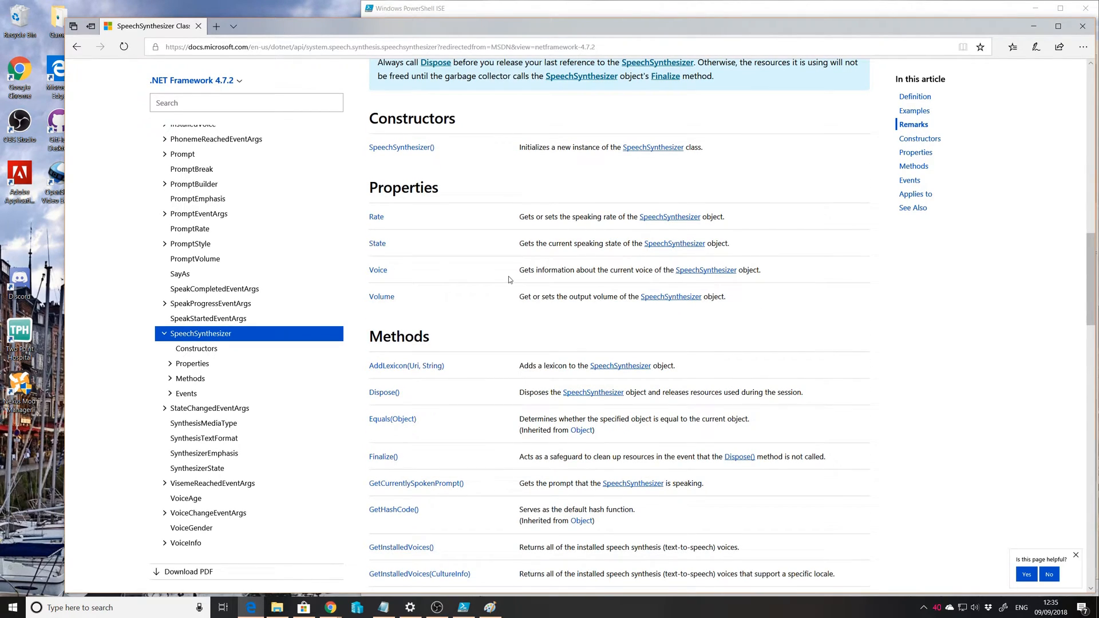
scroll(457, 298, down, 3)
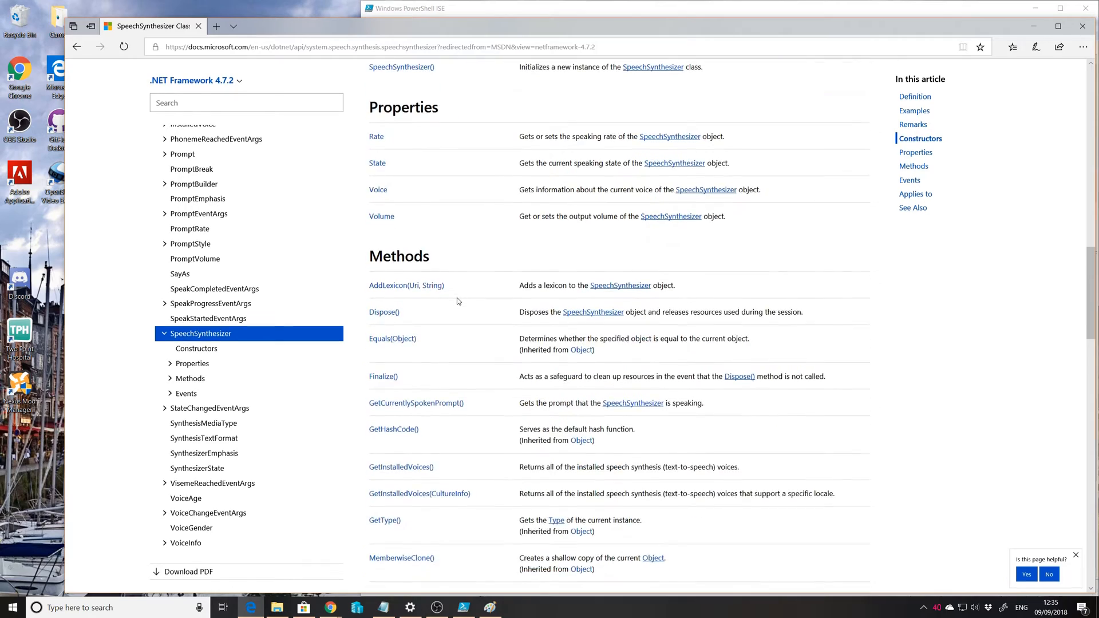
scroll(423, 309, down, 3)
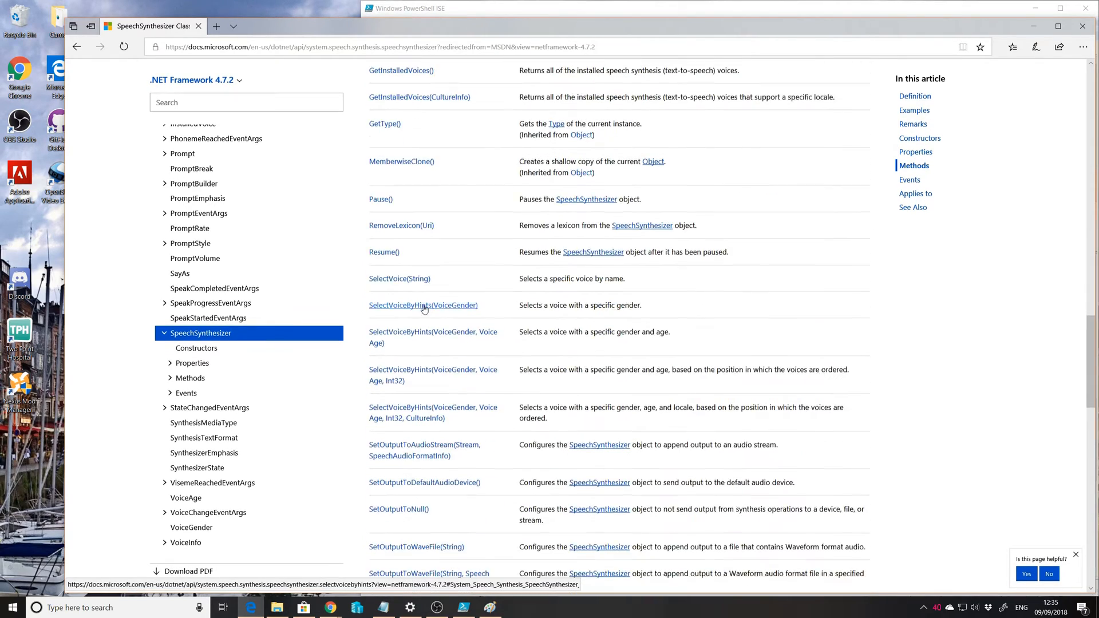
scroll(425, 310, down, 1)
scroll(427, 311, down, 2)
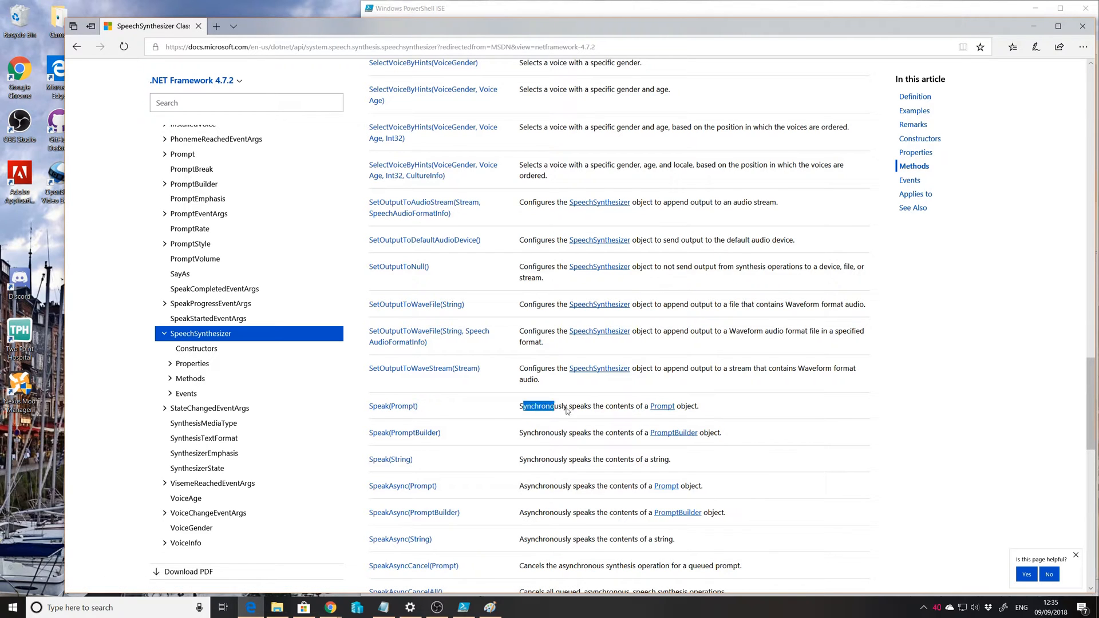
drag(522, 418, 646, 407)
click(442, 412)
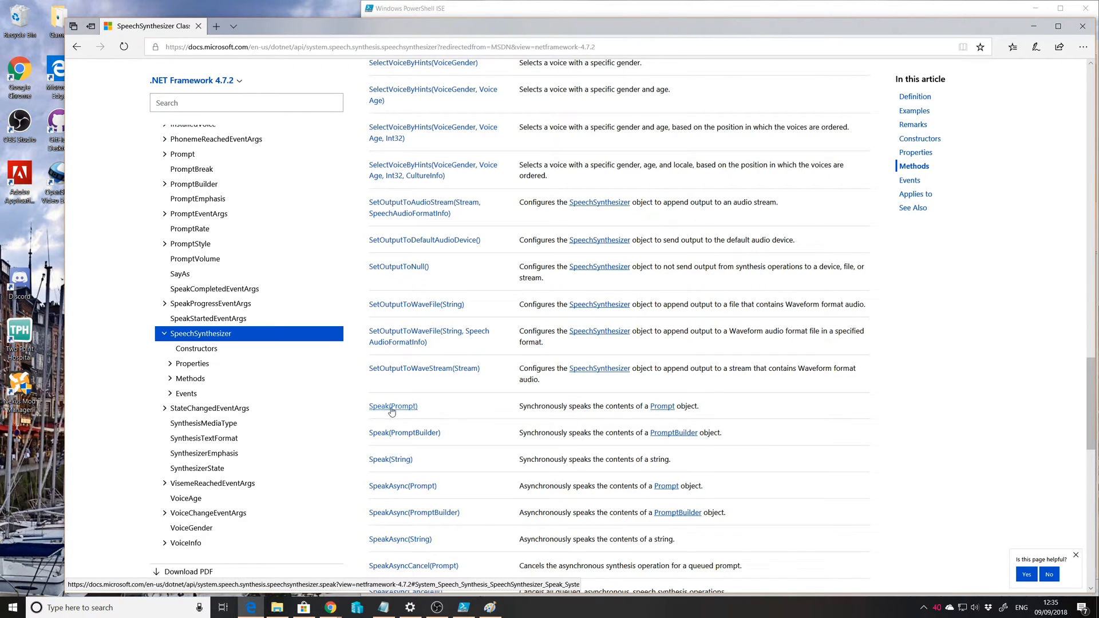
scroll(444, 403, up, 2)
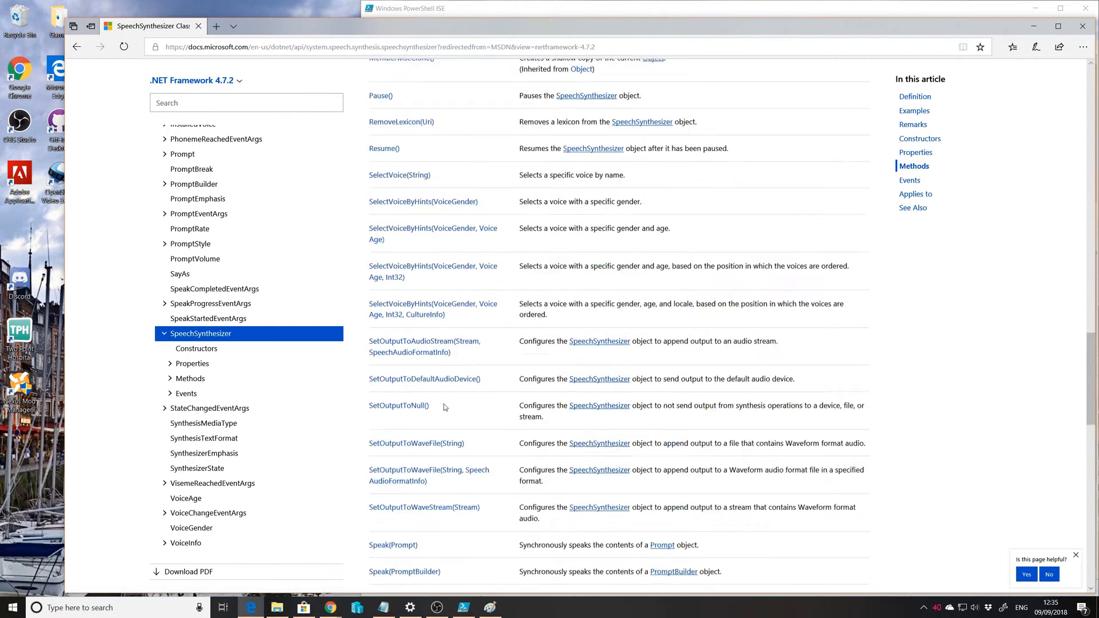
scroll(444, 403, up, 1)
scroll(443, 403, up, 1)
scroll(444, 407, up, 2)
scroll(444, 407, up, 2)
scroll(445, 407, up, 2)
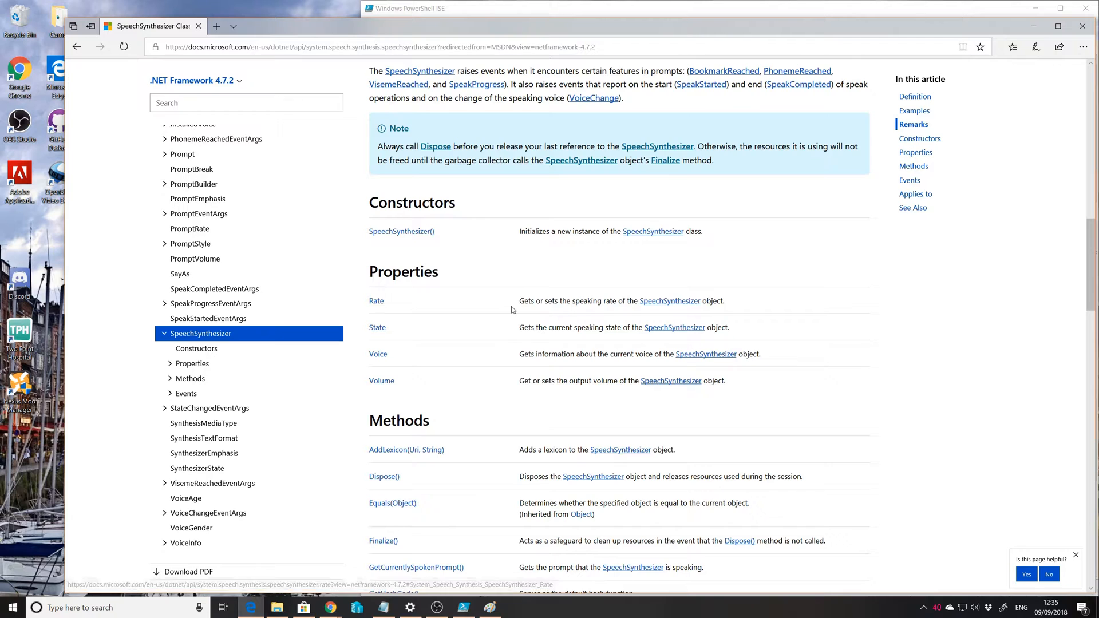
Review the Rate and Voice property descriptions, then select the docs page address to copy it.
drag(517, 302, 634, 304)
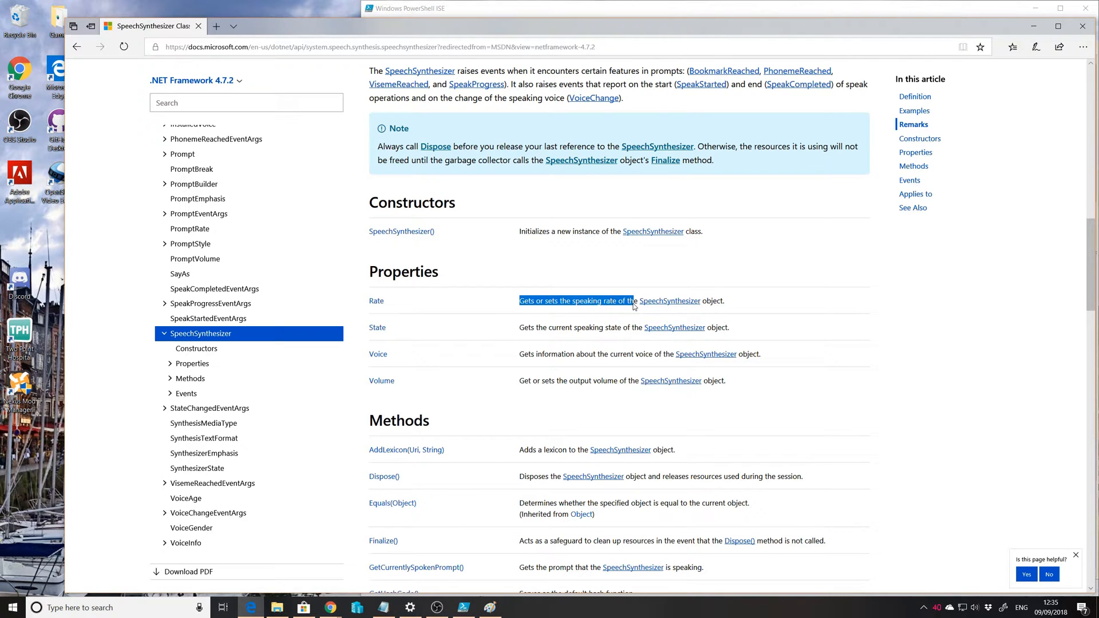
drag(633, 304, 621, 292)
click(596, 283)
mouse_move(506, 355)
mouse_down()
mouse_move(595, 354)
mouse_move(513, 375)
mouse_up()
click(530, 358)
scroll(597, 353, down, 2)
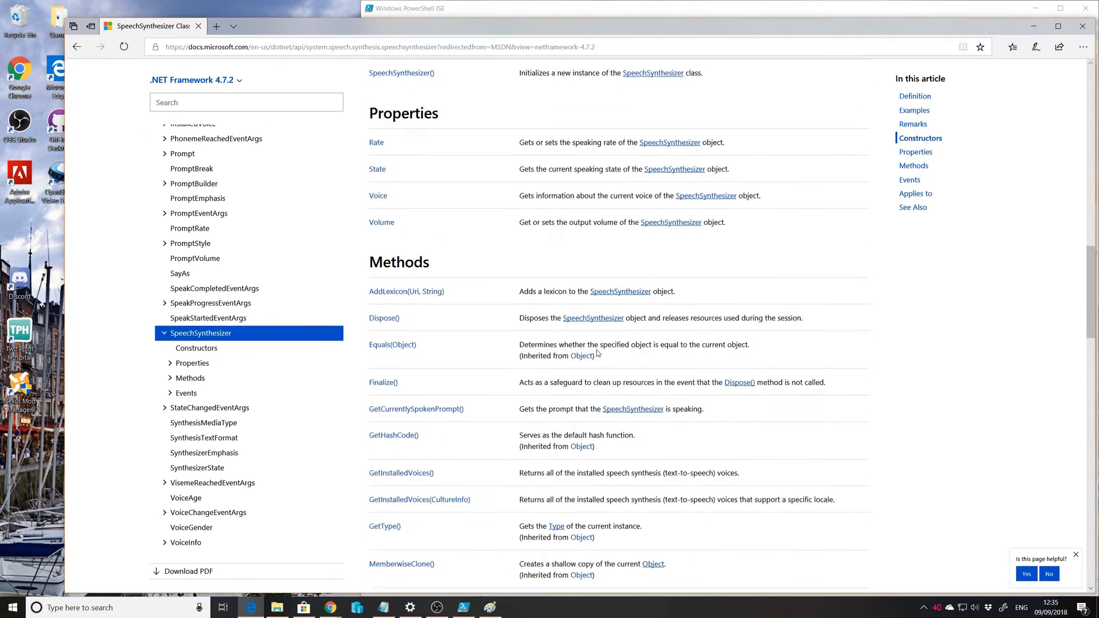
scroll(596, 352, down, 3)
scroll(595, 349, up, 6)
scroll(534, 138, up, 6)
scroll(533, 138, up, 1)
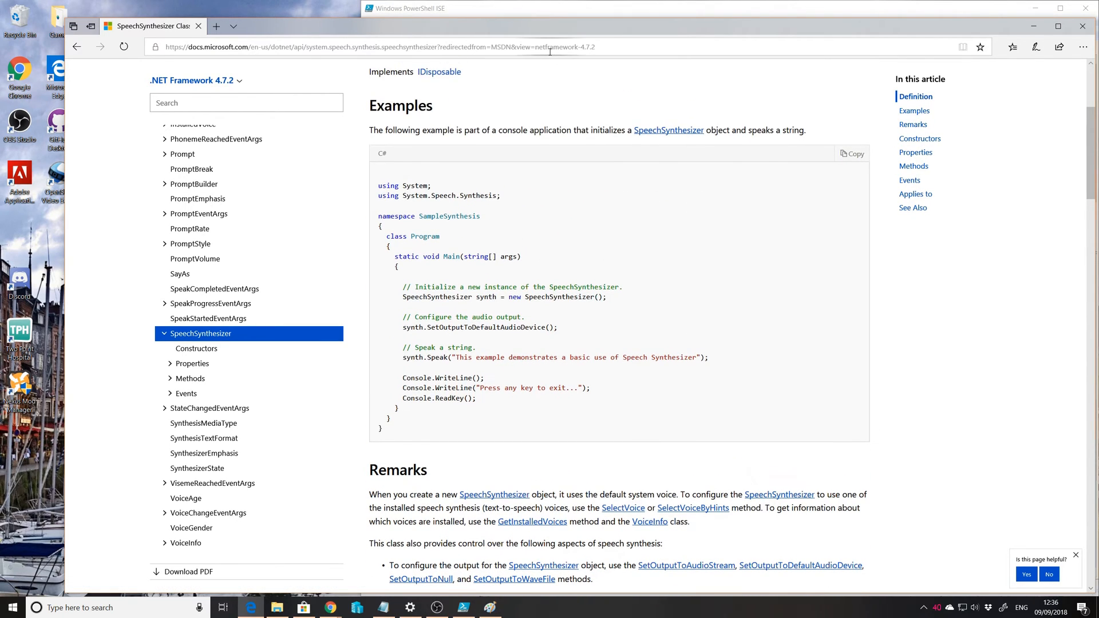
click(523, 47)
right_click(521, 50)
Copy the docs URL and paste it on line 1 of the ISE script as a # comment.
click(536, 79)
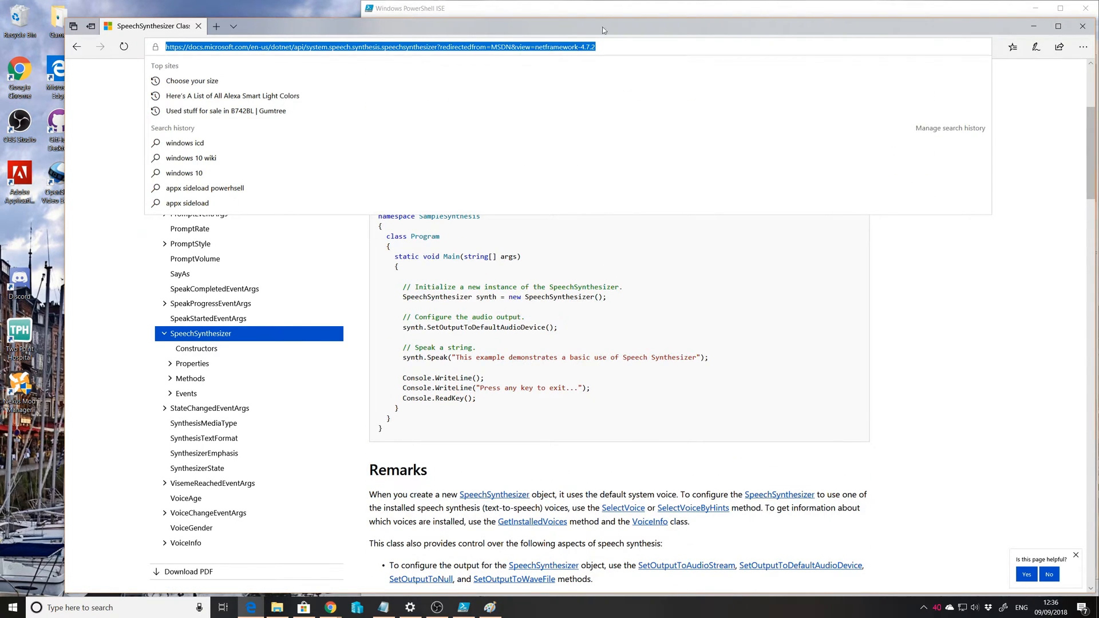
click(613, 11)
key(ctrl+v)
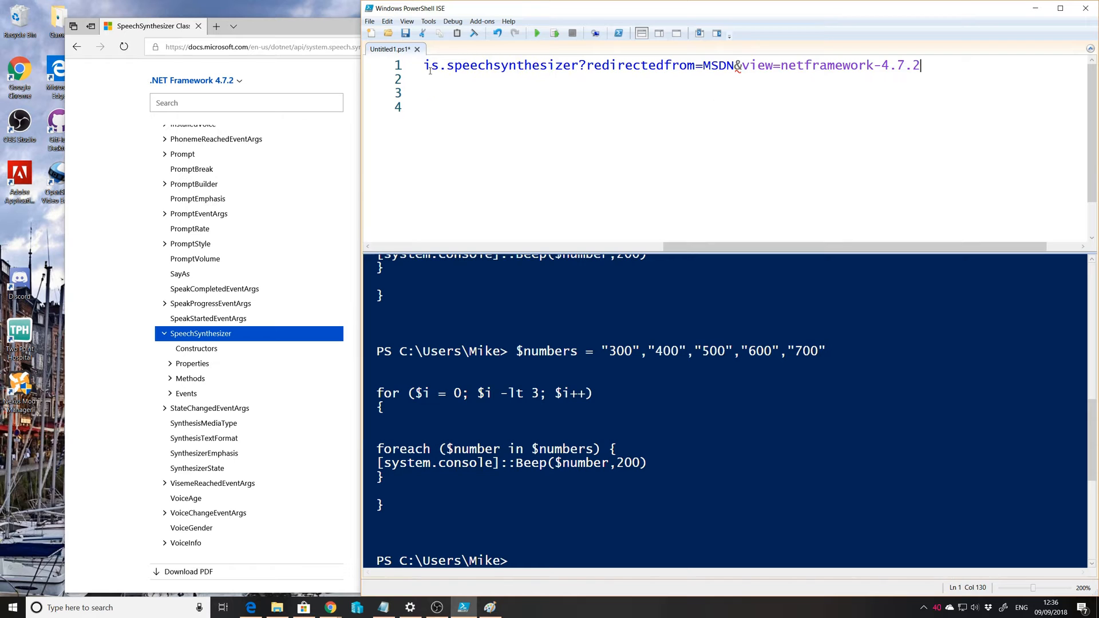
key(Home)
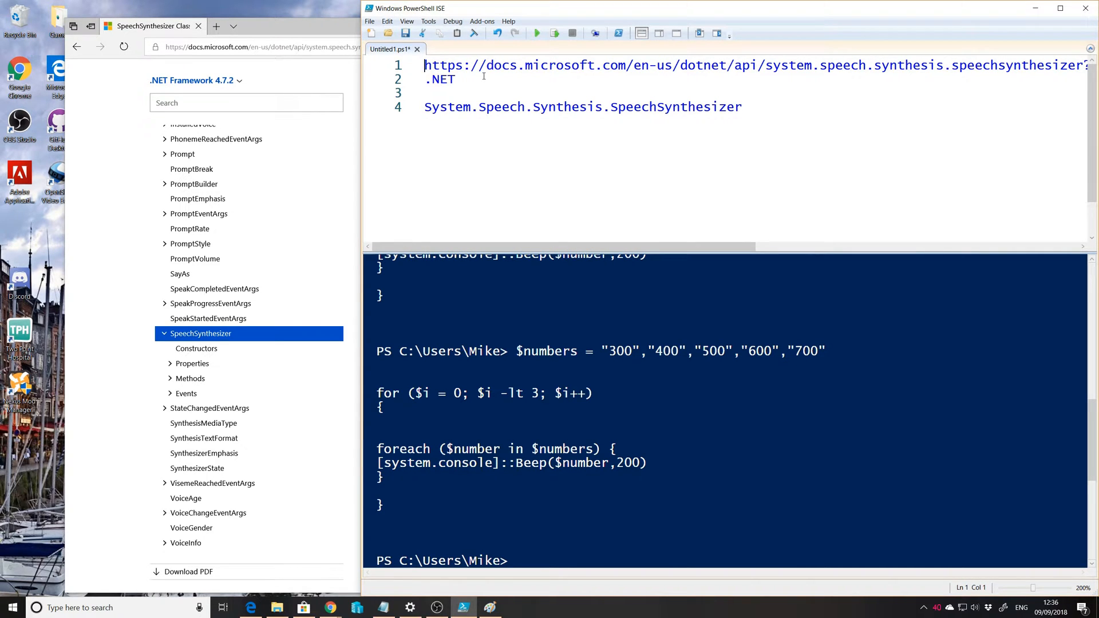
text(#)
Delete the .NET text from line 2 of the script.
key(Down)
key(shift+End)
key(Delete)
click(556, 106)
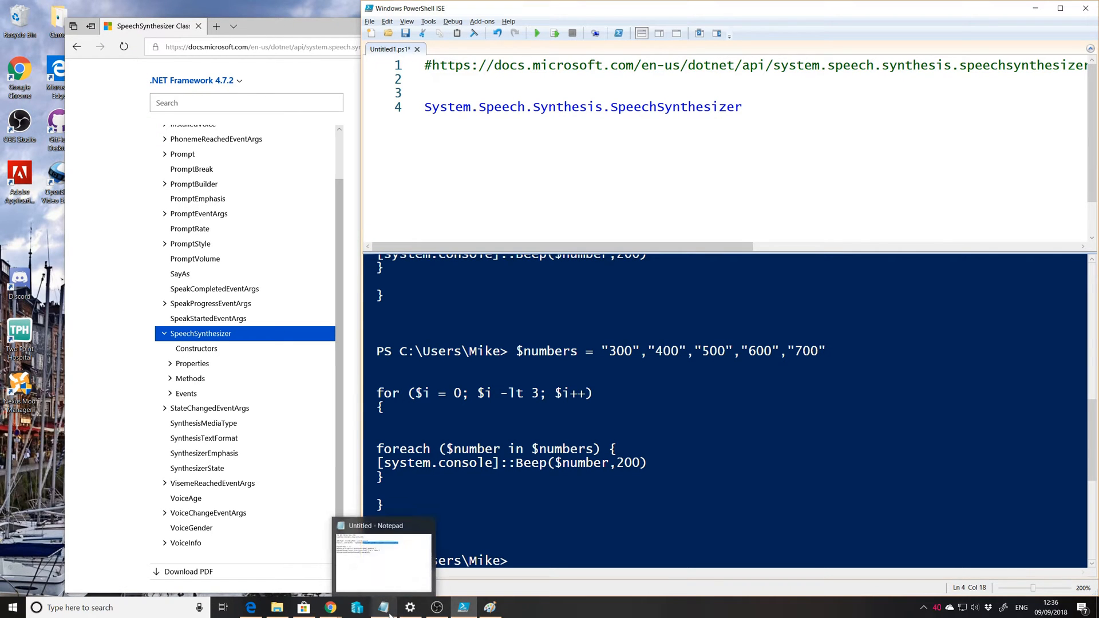
Draw an arrow below the MEN box in Paint, then bring up the Notepad speech code.
click(490, 607)
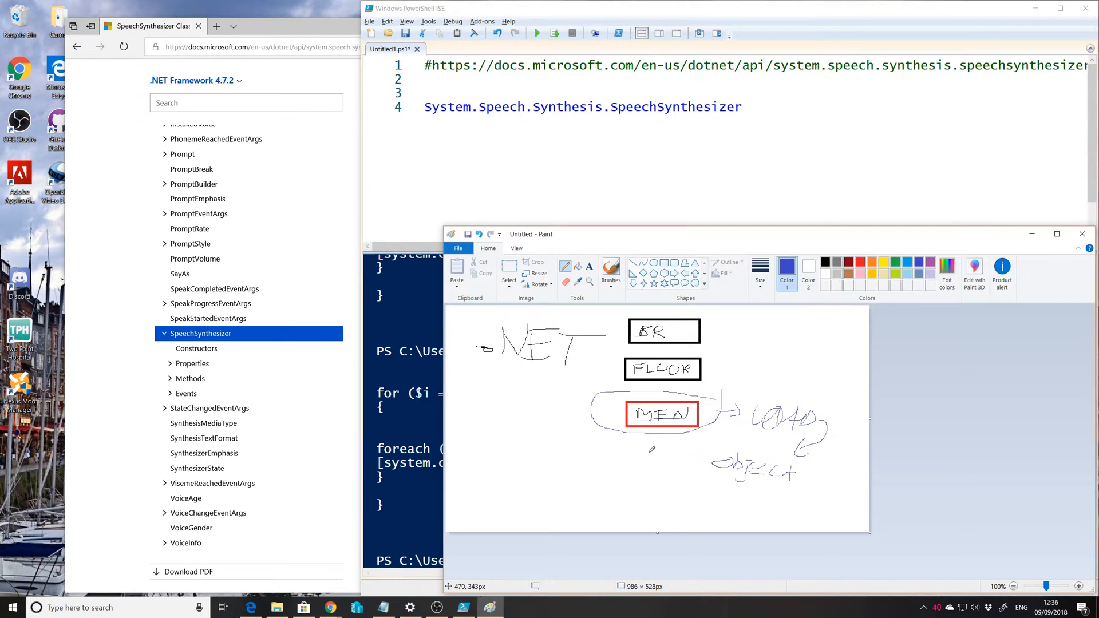
mouse_move(648, 462)
mouse_down()
mouse_move(667, 441)
mouse_move(668, 451)
mouse_up()
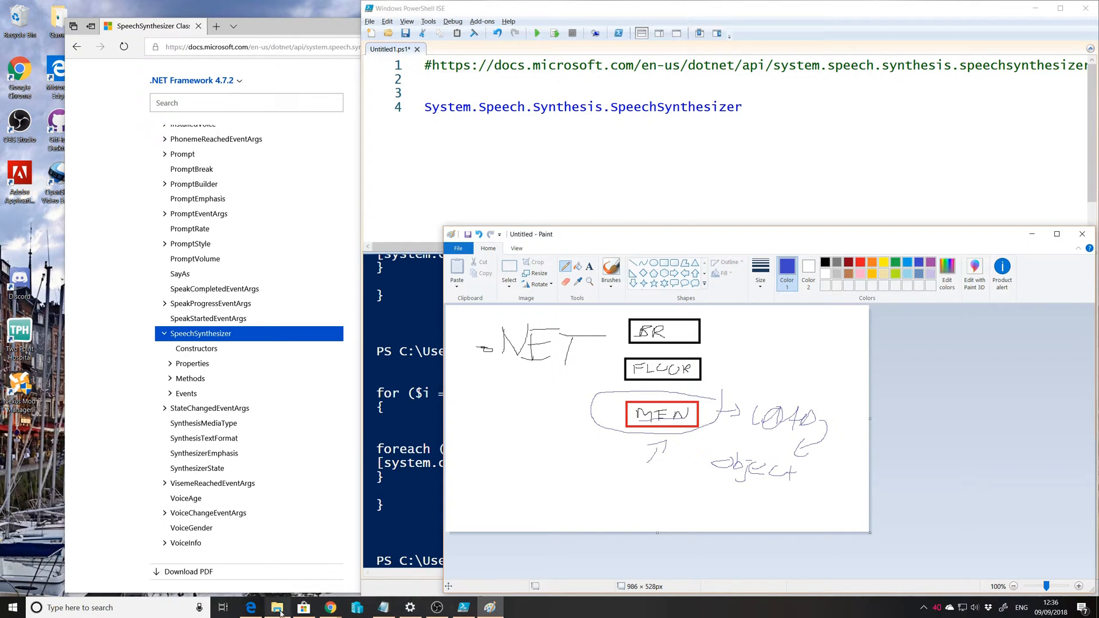
click(383, 607)
Copy the add-type system.speech line from Notepad onto line 3 of the ISE script.
click(236, 245)
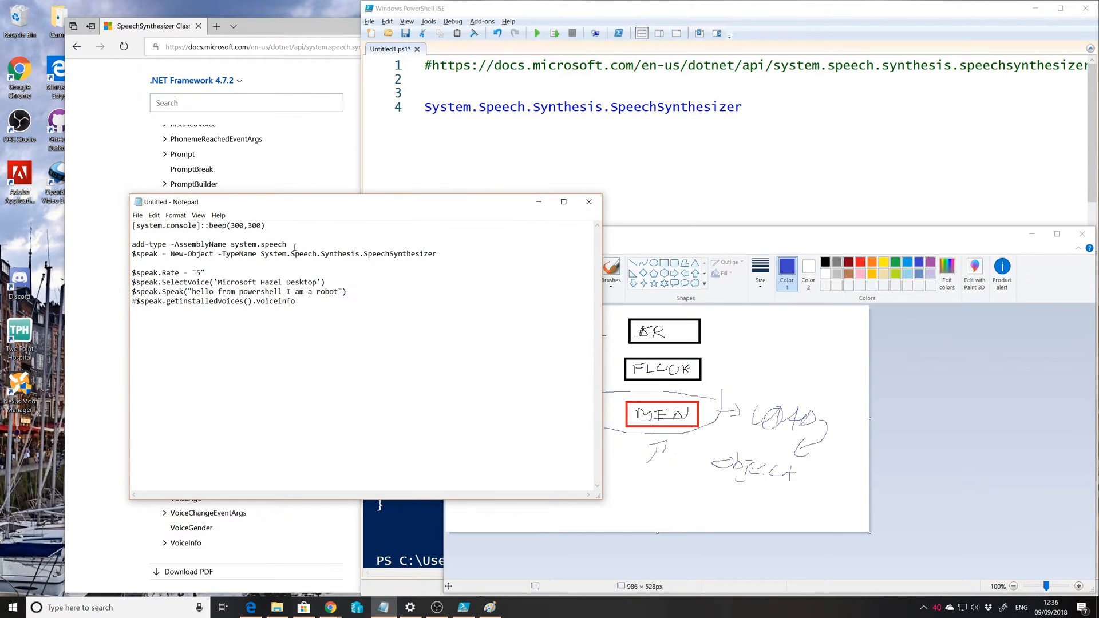
drag(286, 245, 131, 245)
right_click(150, 245)
click(164, 273)
click(446, 95)
key(ctrl+v)
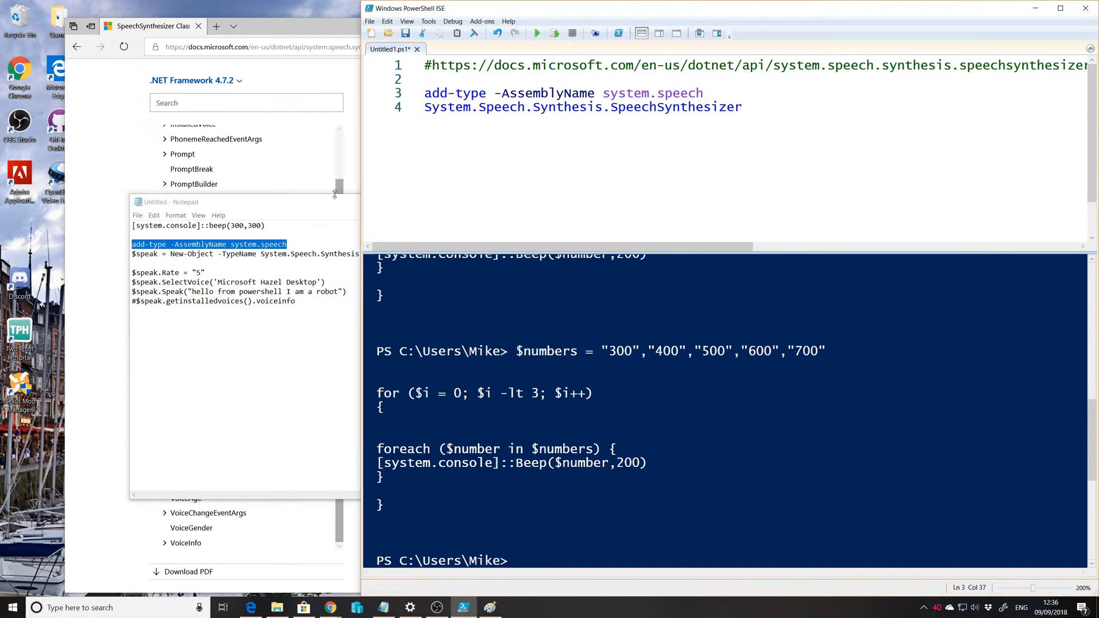
Move the Notepad window aside and add blank lines after the add-type line.
drag(343, 203, 283, 202)
key(Down)
key(Home)
key(Return)
key(Return)
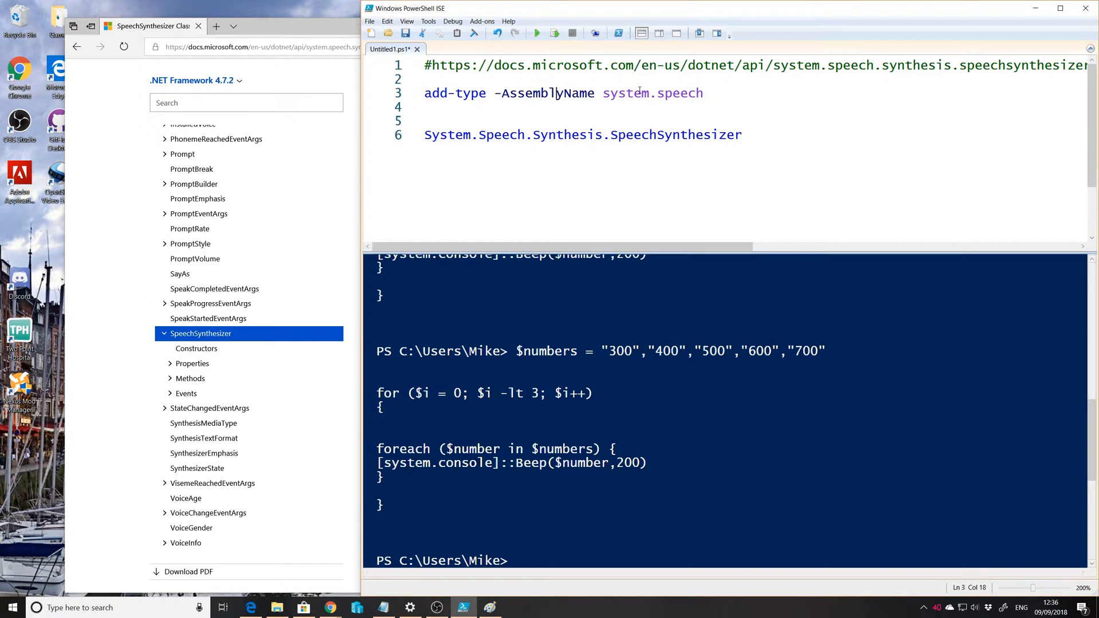
drag(704, 93, 604, 96)
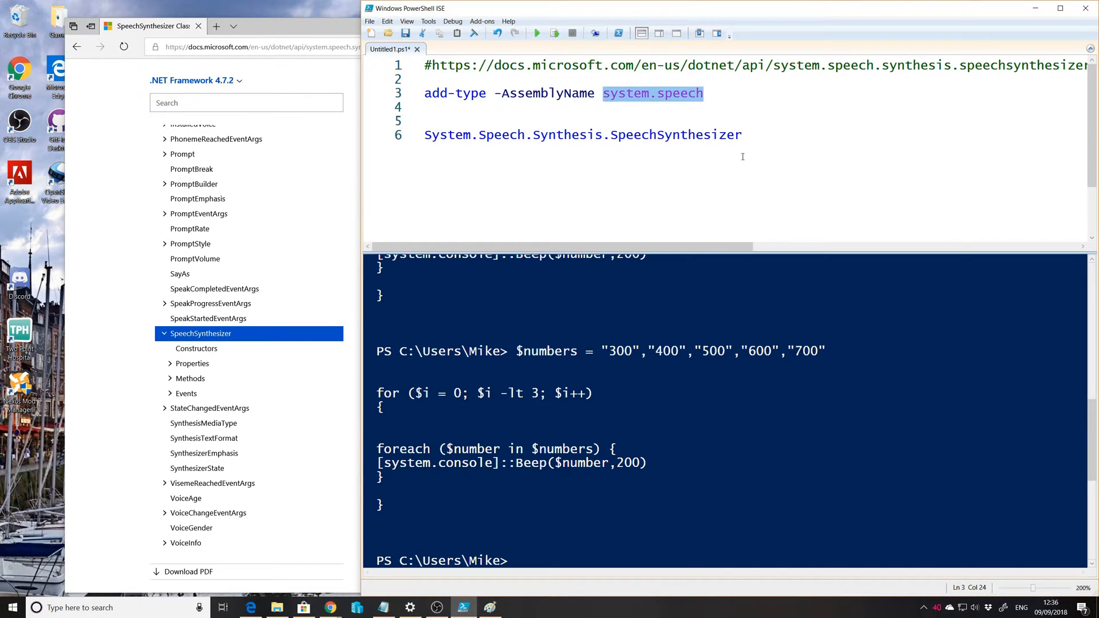
click(612, 109)
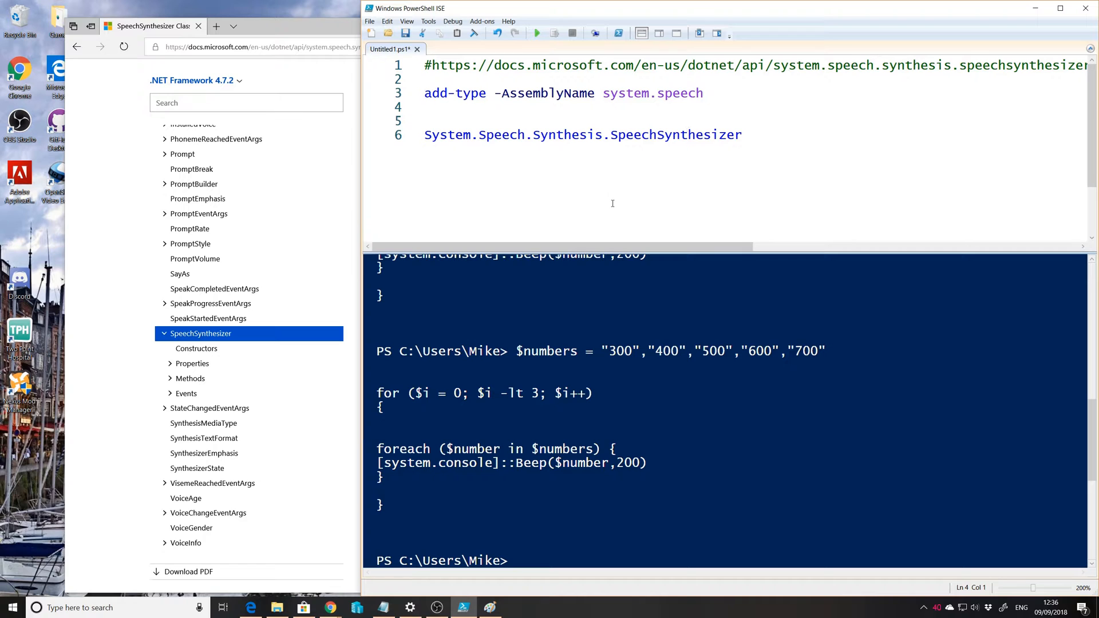
Delete the bare System.Speech.Synthesis.SpeechSynthesizer line from line 6.
drag(744, 135, 425, 135)
click(789, 138)
drag(789, 138, 369, 140)
key(BackSpace)
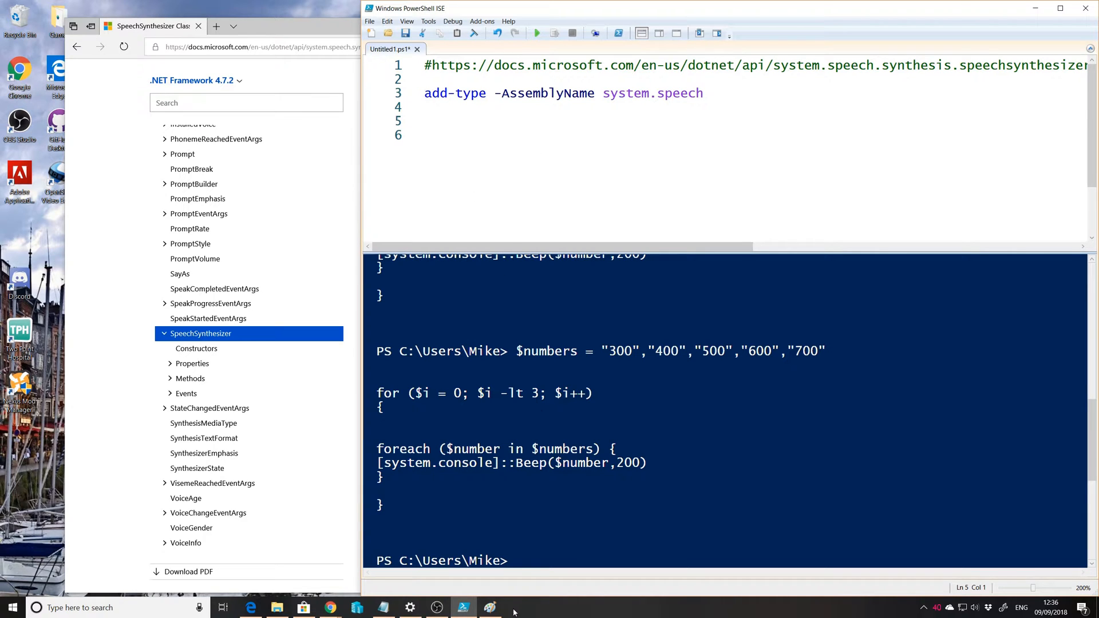
Circle the object scribble and left stick figure, marking its head in red, then return to black.
click(490, 608)
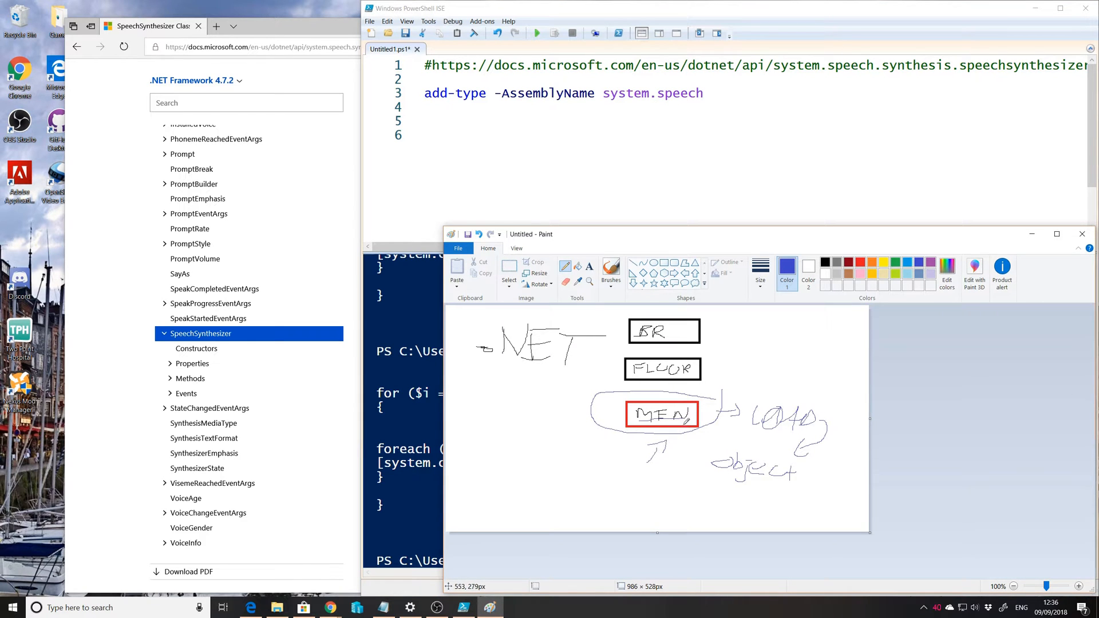
drag(806, 464, 802, 471)
mouse_move(672, 493)
mouse_down()
mouse_move(641, 519)
mouse_move(683, 532)
mouse_move(689, 506)
mouse_move(742, 513)
mouse_move(732, 530)
mouse_move(799, 496)
mouse_move(778, 528)
mouse_move(795, 532)
mouse_move(811, 515)
mouse_up()
drag(673, 485, 678, 488)
click(861, 263)
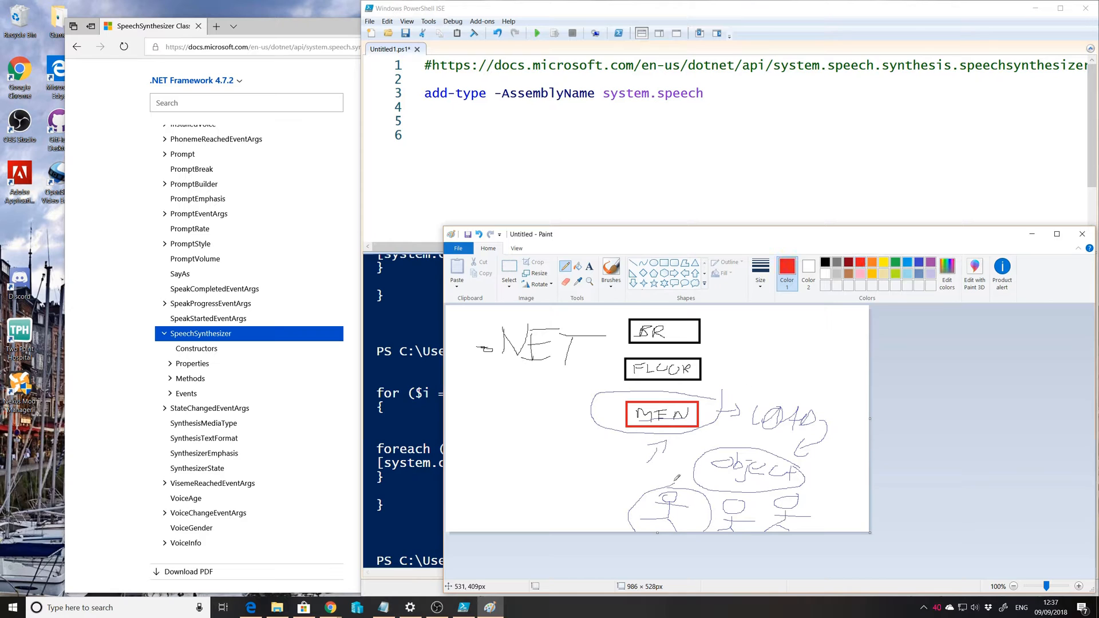
drag(663, 490, 739, 514)
click(826, 263)
Review the add-type system.speech line and move to the end of line 3.
click(722, 137)
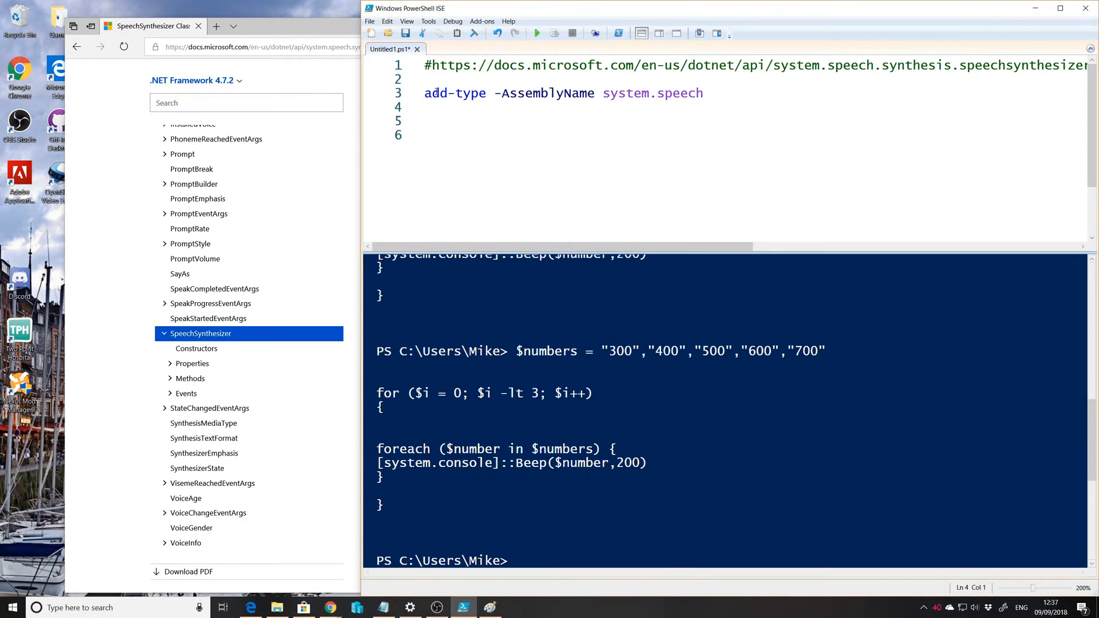
triple_click(740, 93)
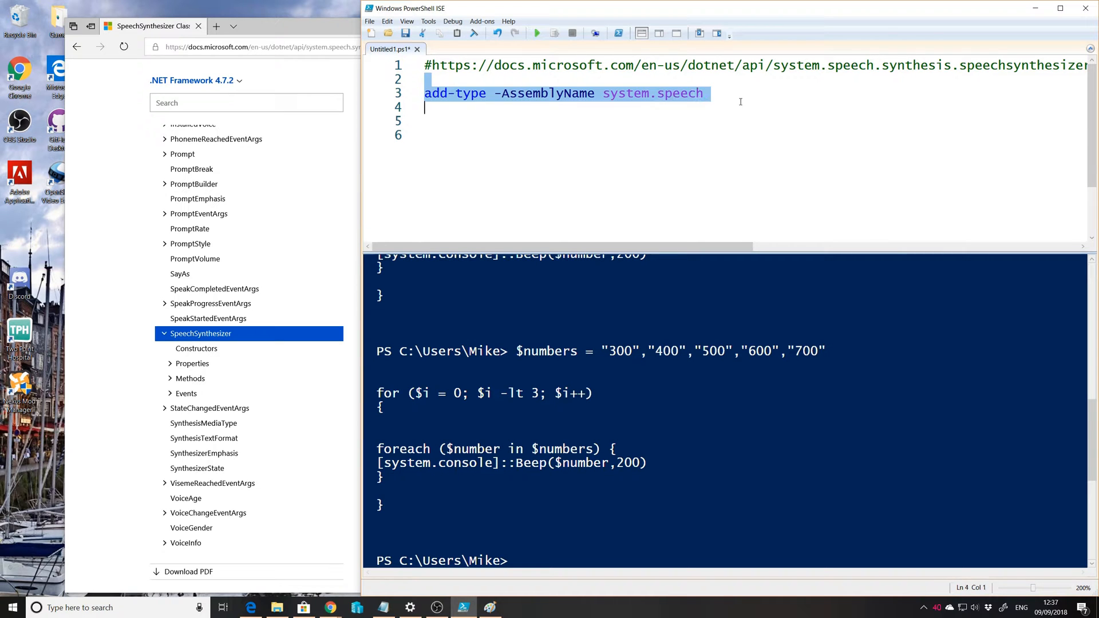
mouse_move(740, 94)
mouse_down()
mouse_move(625, 99)
mouse_move(704, 95)
mouse_up()
click(601, 99)
key(Right)
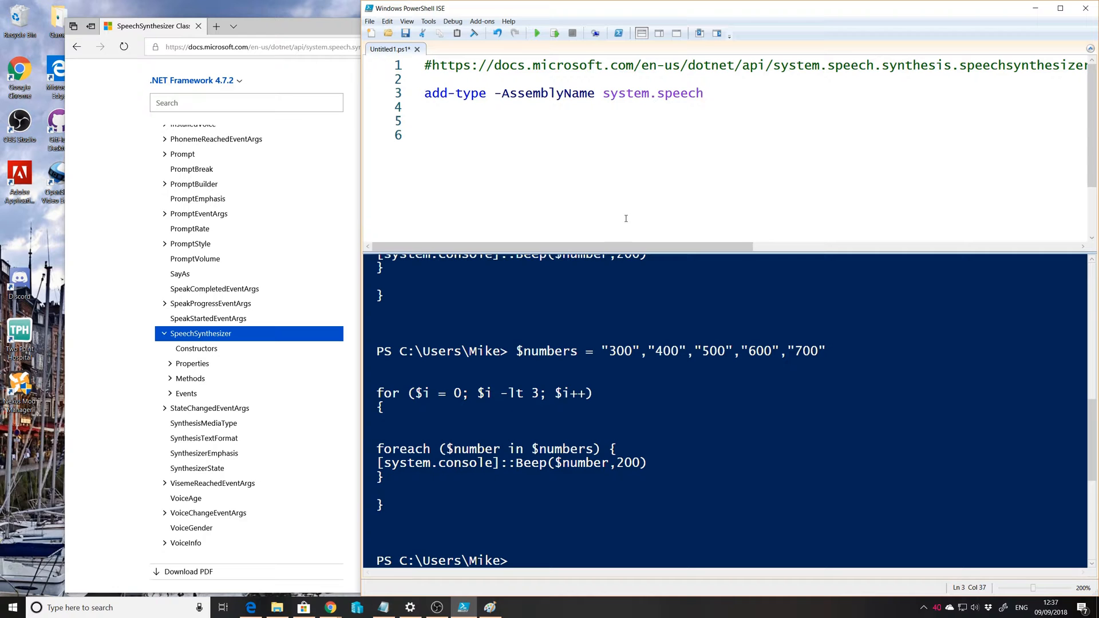
Copy the $speak = New-Object SpeechSynthesizer line from Notepad onto a new line 4.
click(383, 607)
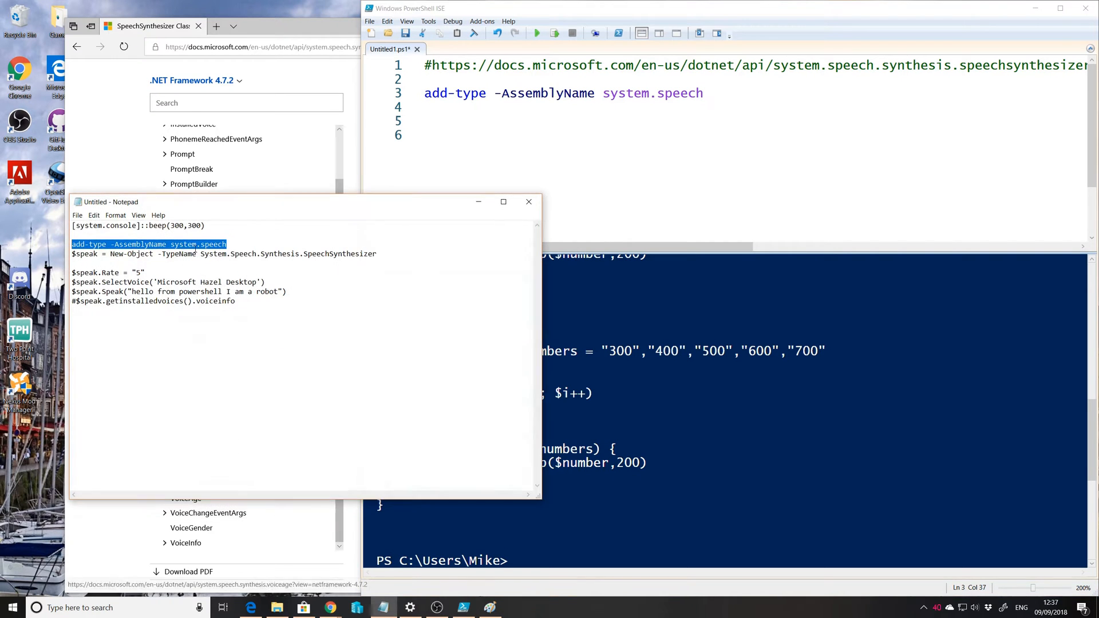
click(328, 259)
drag(378, 254, 65, 254)
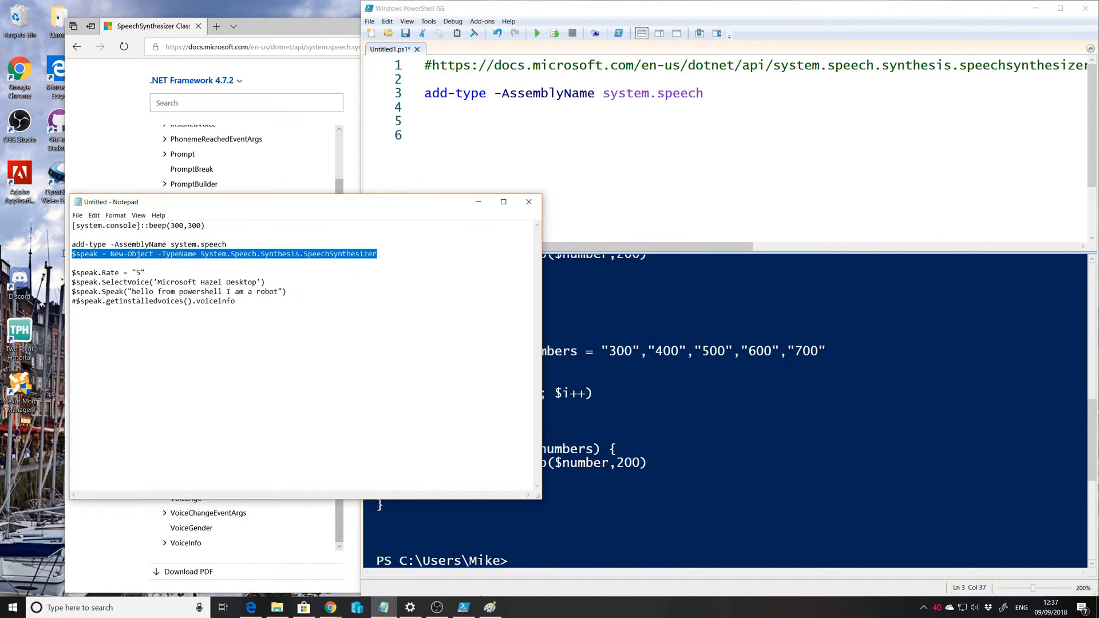
key(ctrl+c)
click(577, 227)
click(726, 96)
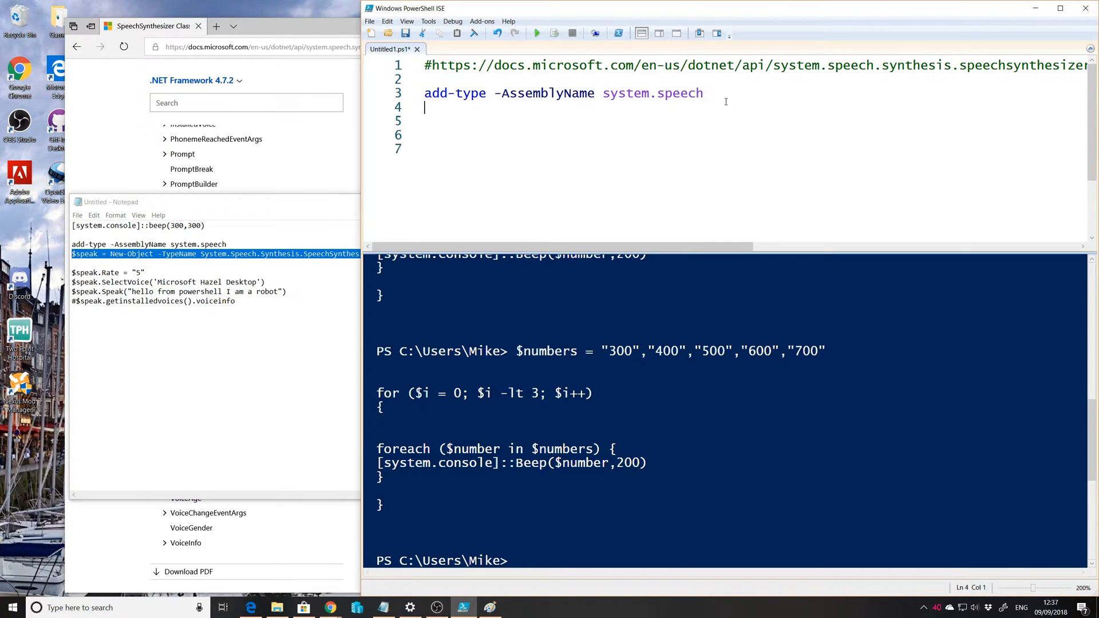
key(Return)
key(ctrl+v)
Minimize Notepad and read through the $speak, New-Object and type name on line 4.
click(316, 204)
click(481, 205)
click(449, 107)
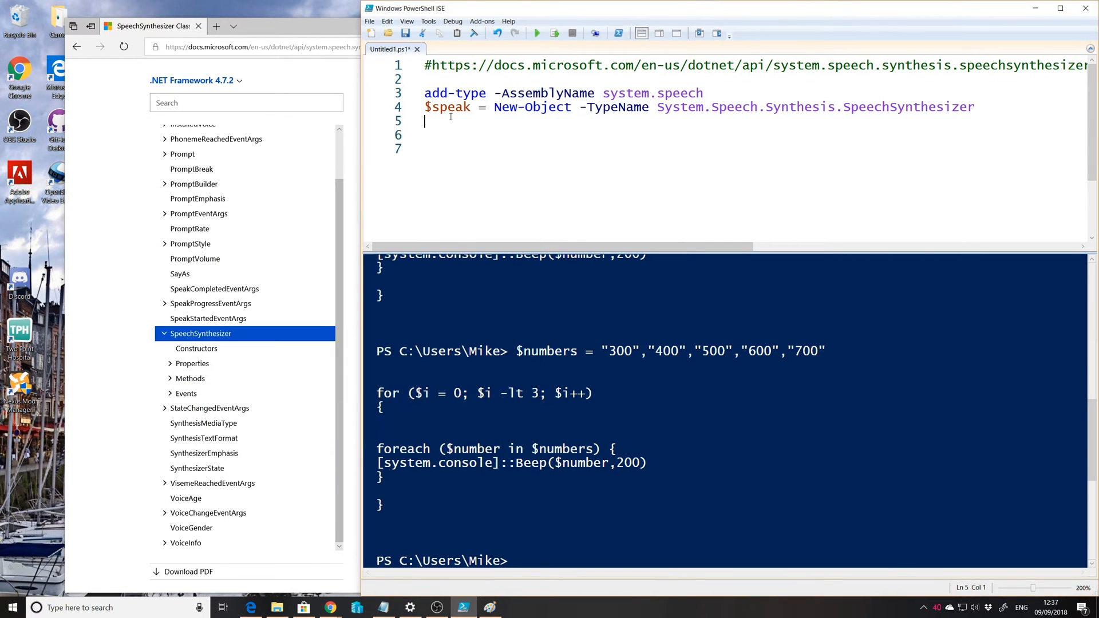
double_click(448, 107)
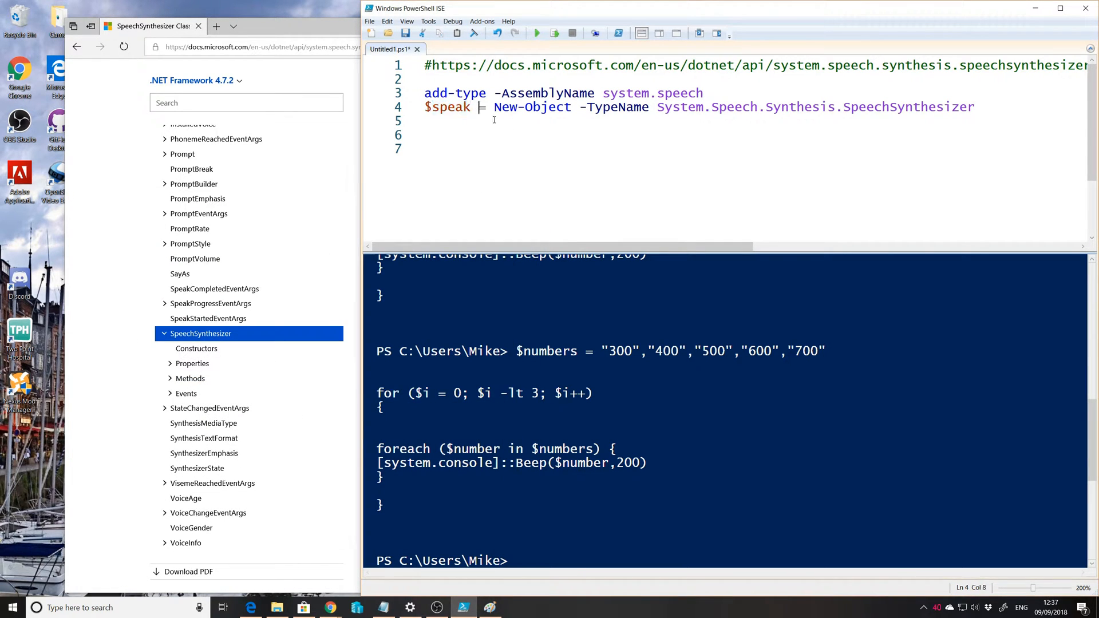
drag(493, 108, 572, 110)
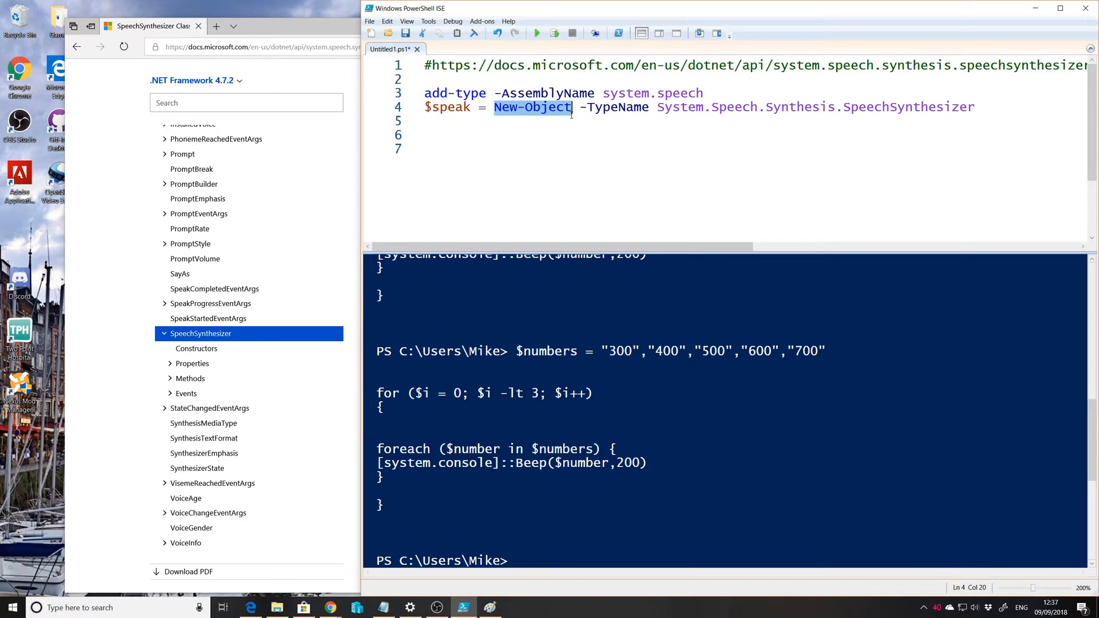
drag(658, 108, 994, 110)
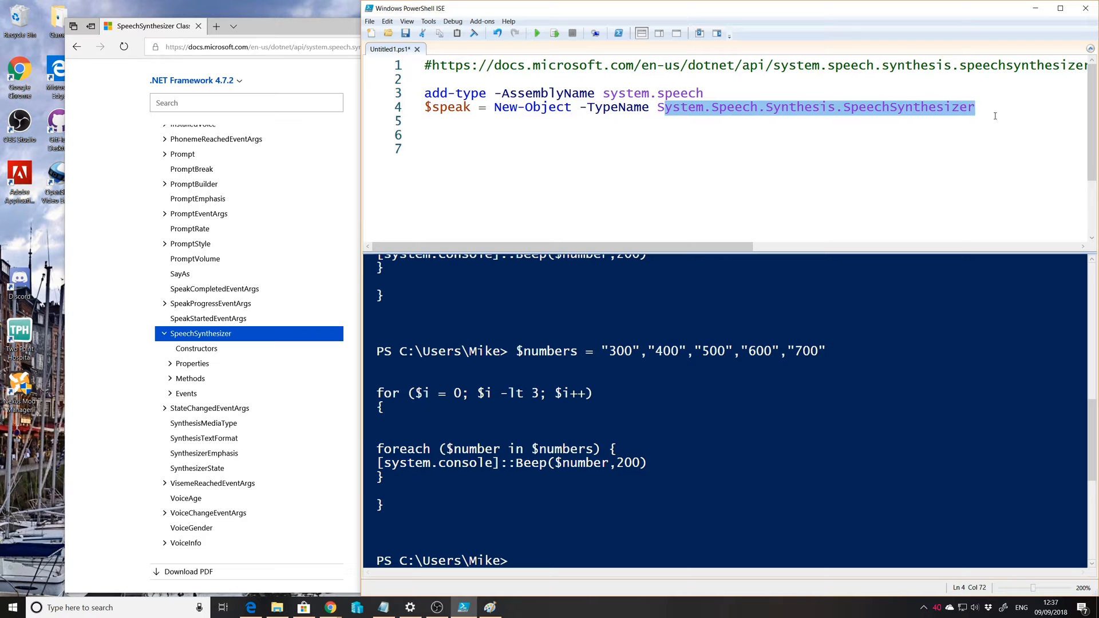
click(957, 119)
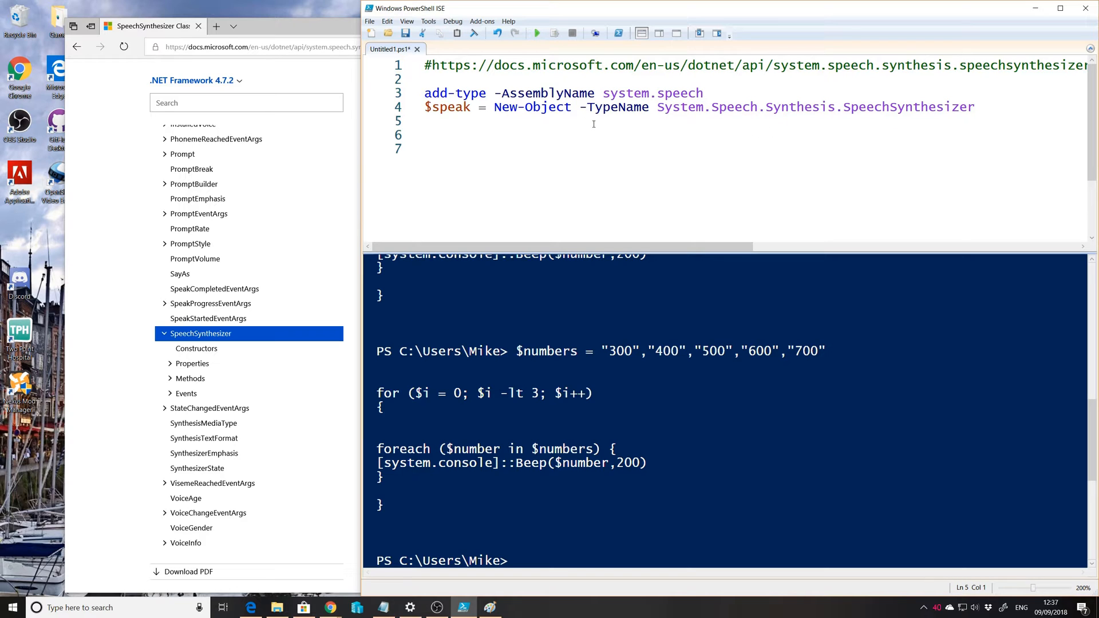
Compare System.Speech in line 4's type name with the assembly name on line 3.
drag(658, 107, 759, 108)
drag(604, 94, 704, 94)
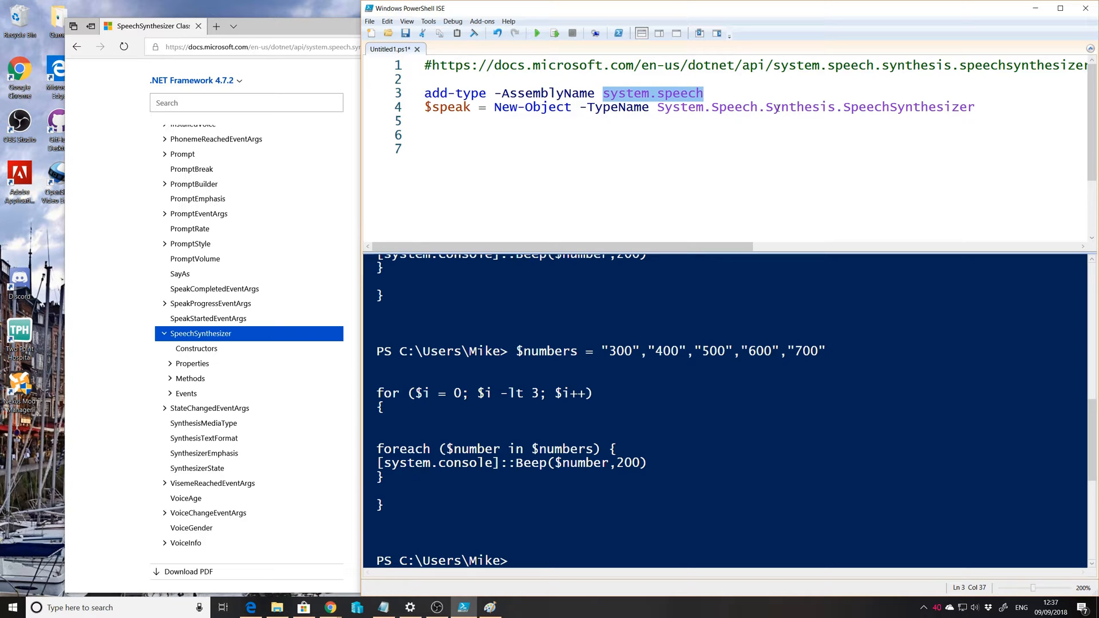
drag(766, 107, 864, 108)
right_click(864, 107)
key(Escape)
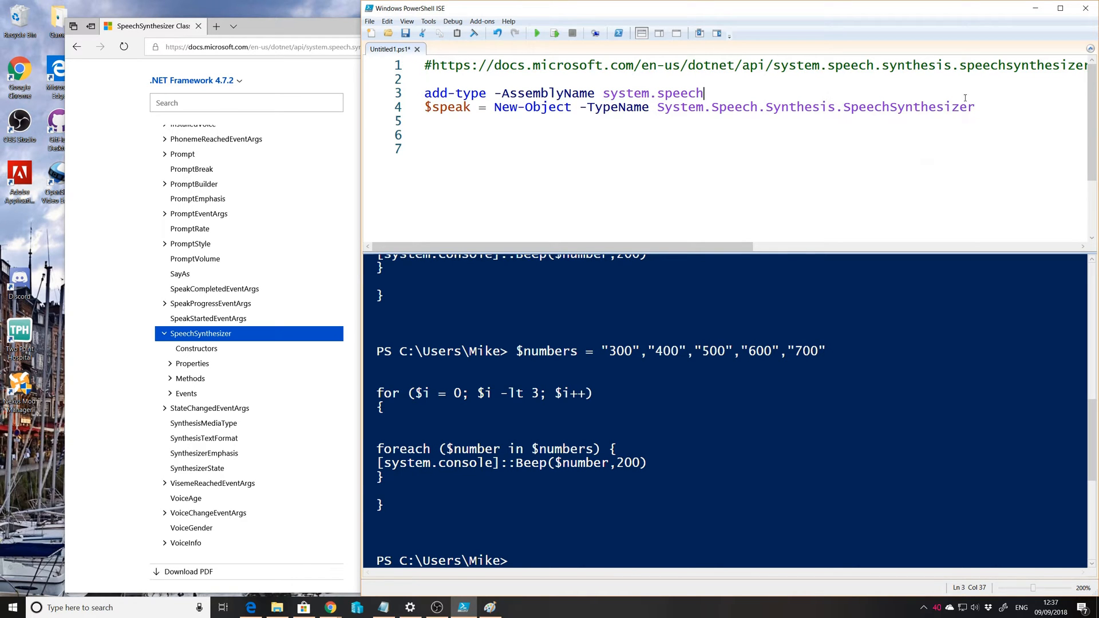
click(953, 118)
Recheck line 4, then run the four-line script with F5 to create the $speak object.
drag(789, 107, 979, 107)
click(767, 107)
drag(766, 108, 979, 108)
click(986, 108)
click(587, 107)
key(F5)
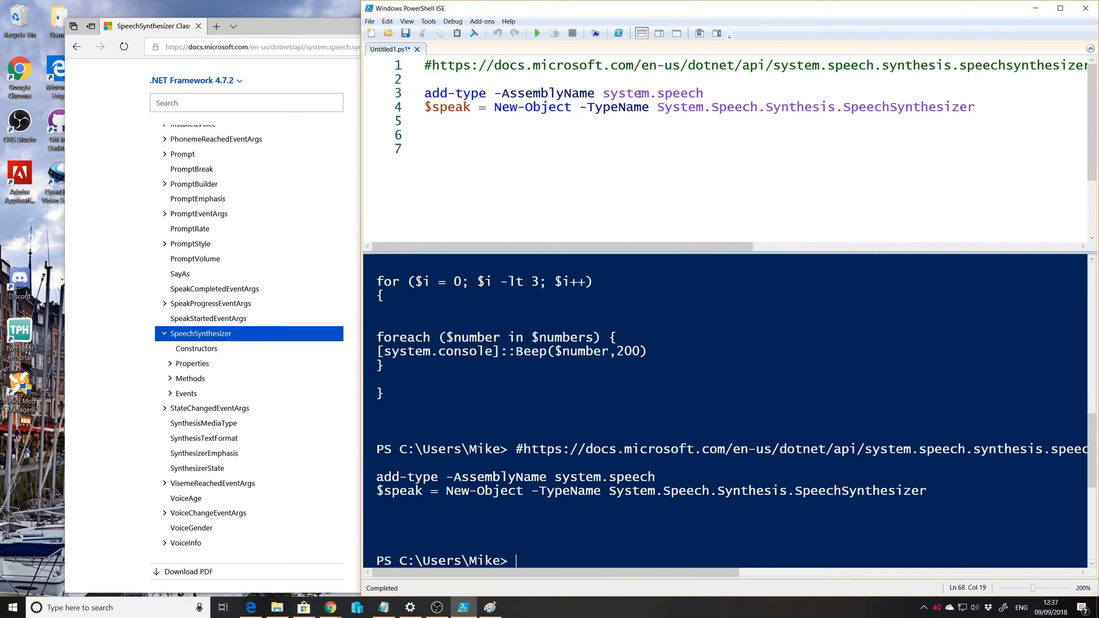
scroll(726, 413, down, 2)
scroll(726, 412, down, 2)
scroll(725, 413, down, 1)
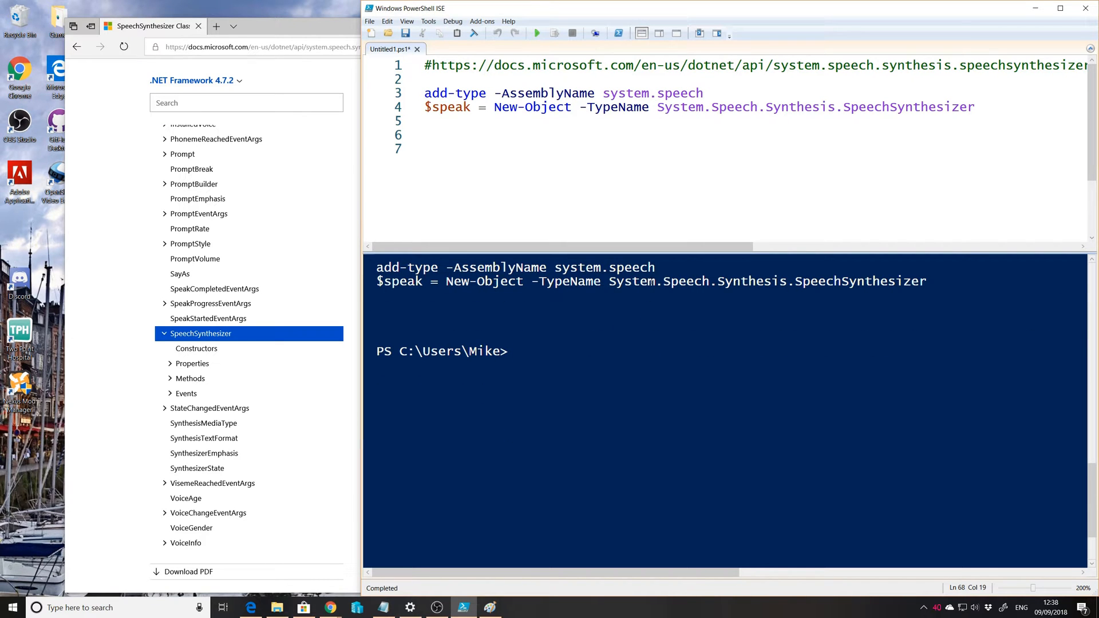
Start line 5 with $speak. to list its members, check the SpeechSynthesizer methods docs, then minimize Edge.
click(986, 108)
key(Return)
text($)
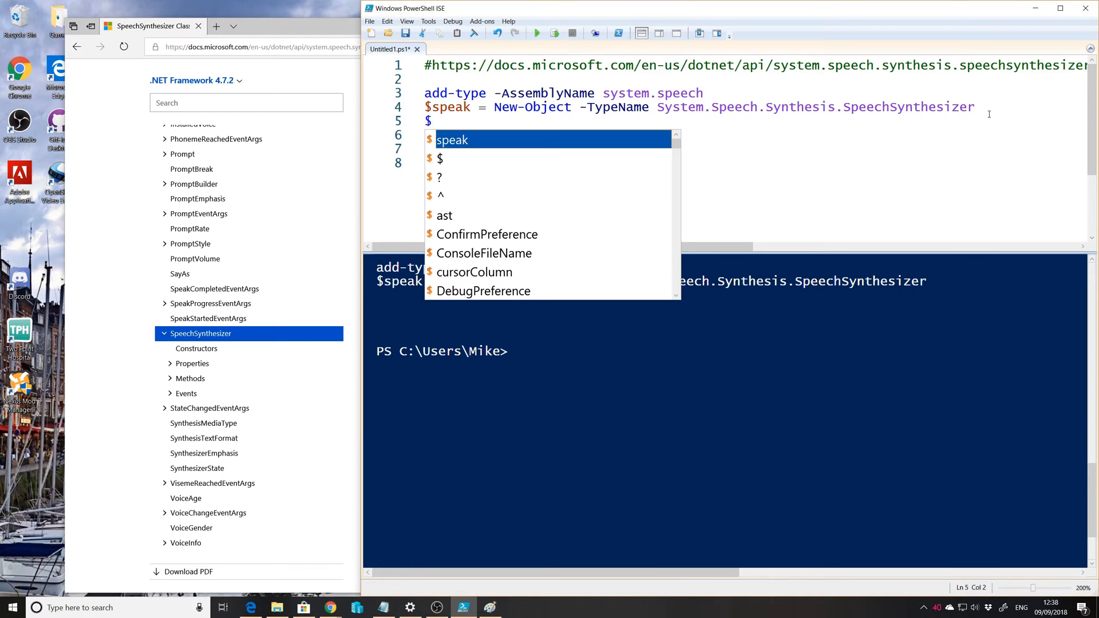
key(Tab)
text(.)
key(BackSpace)
text(.)
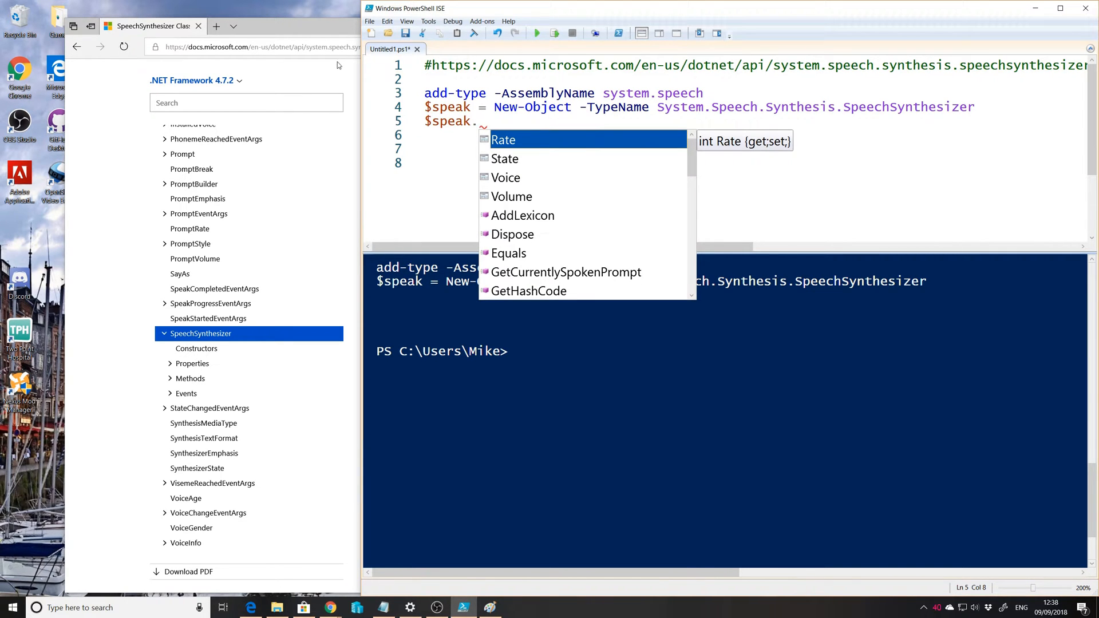
key(alt+Tab)
scroll(516, 236, down, 3)
scroll(533, 326, down, 5)
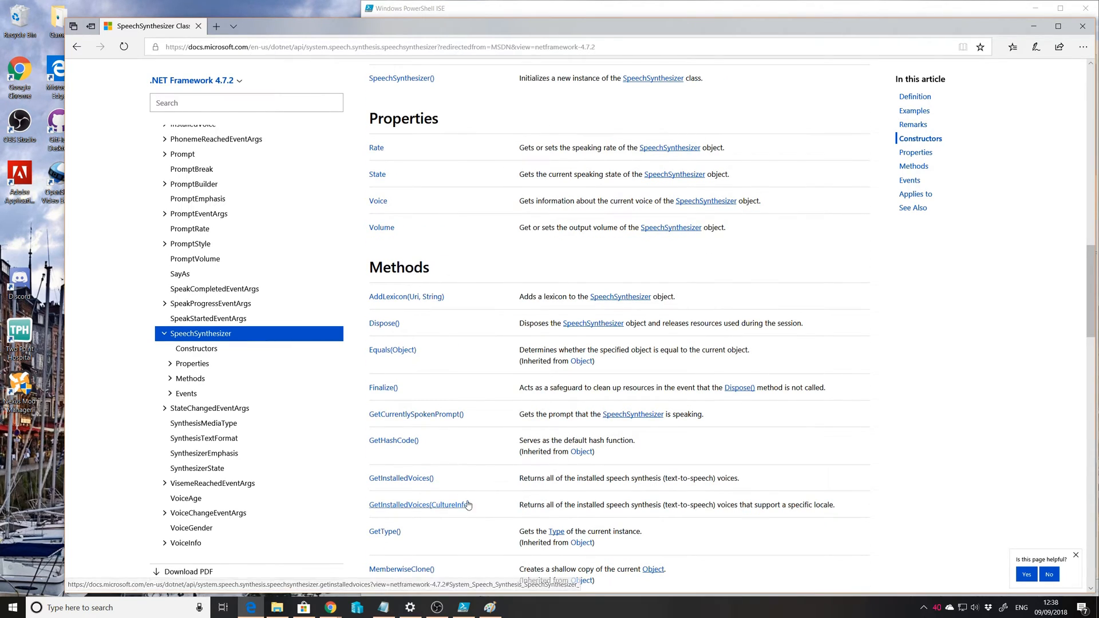
scroll(459, 478, down, 1)
scroll(470, 488, down, 4)
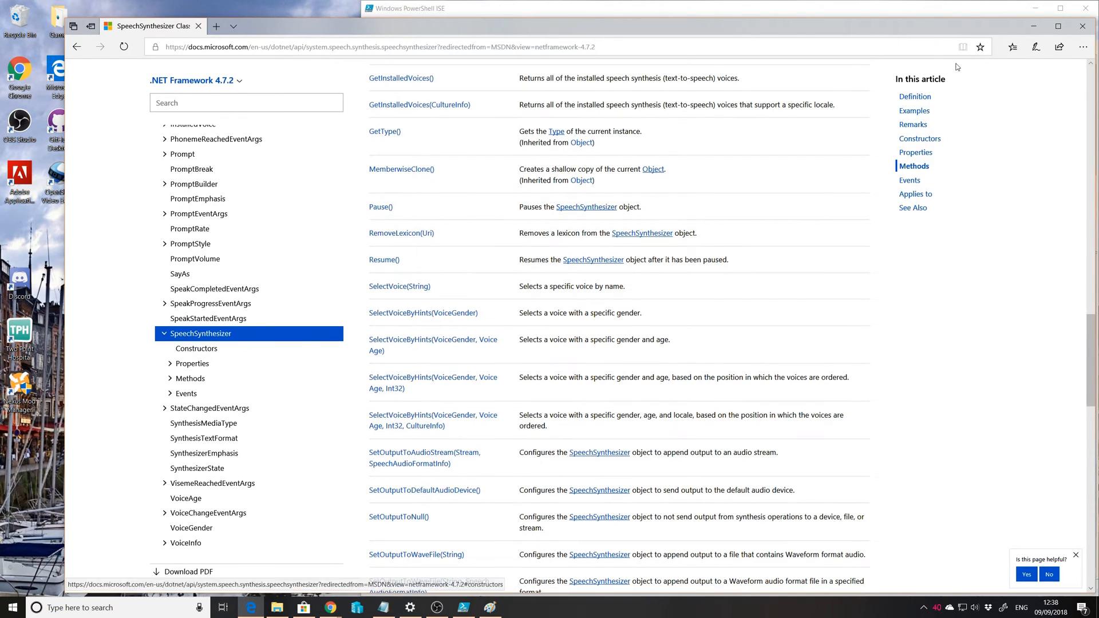
click(1034, 30)
text($speak.)
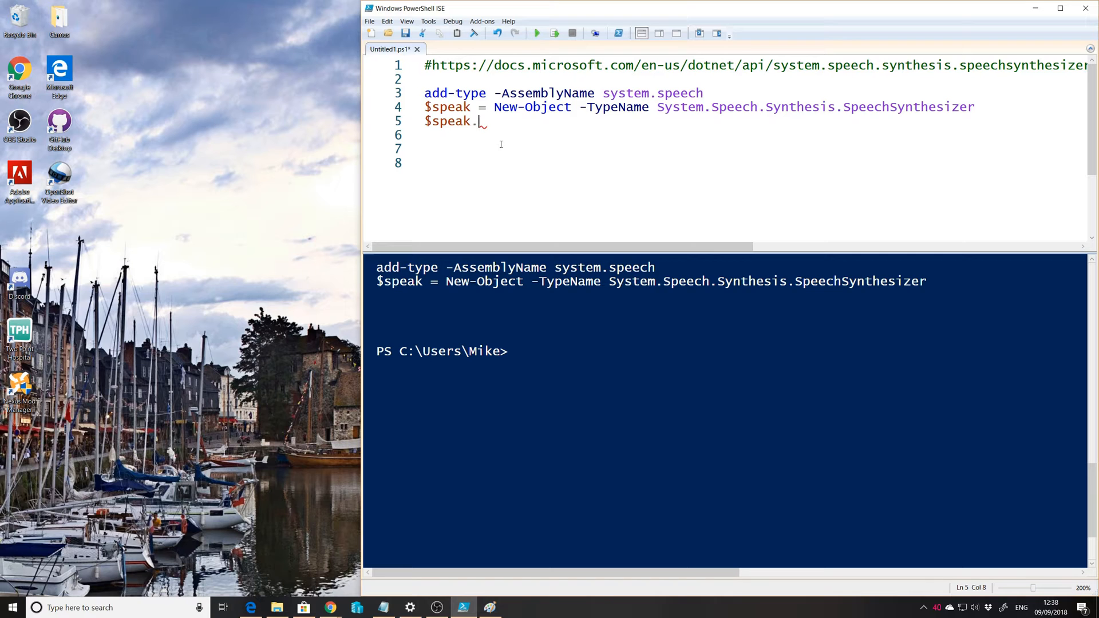
Complete line 5 as $speak.Speak("hello from powershell"), run the script with F5, and select the quoted message.
key(Down)
key(Down)
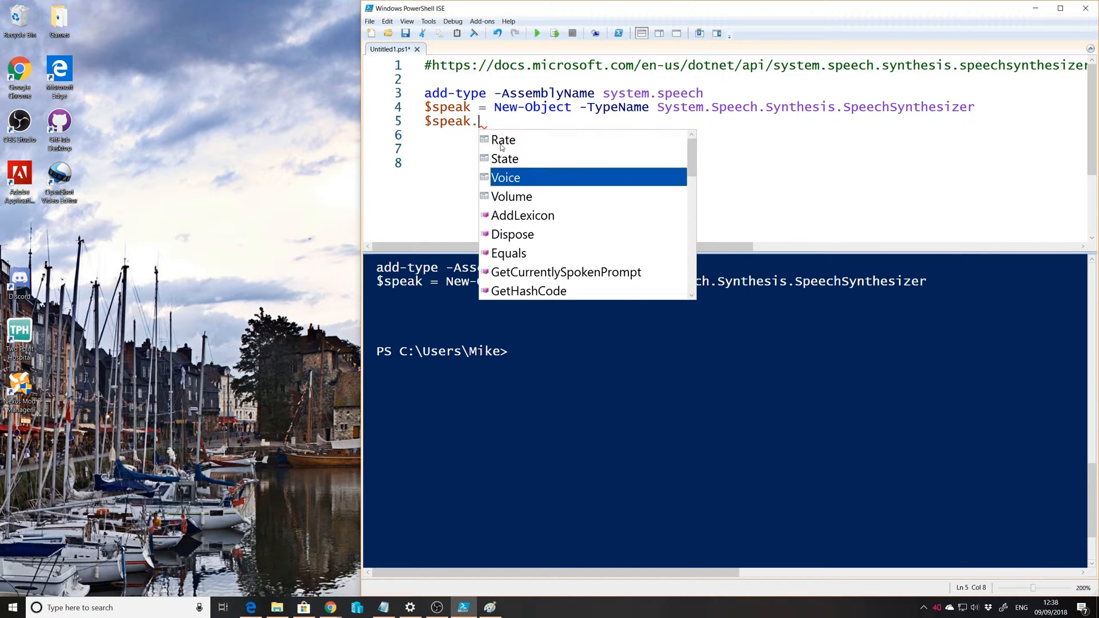
text(spe)
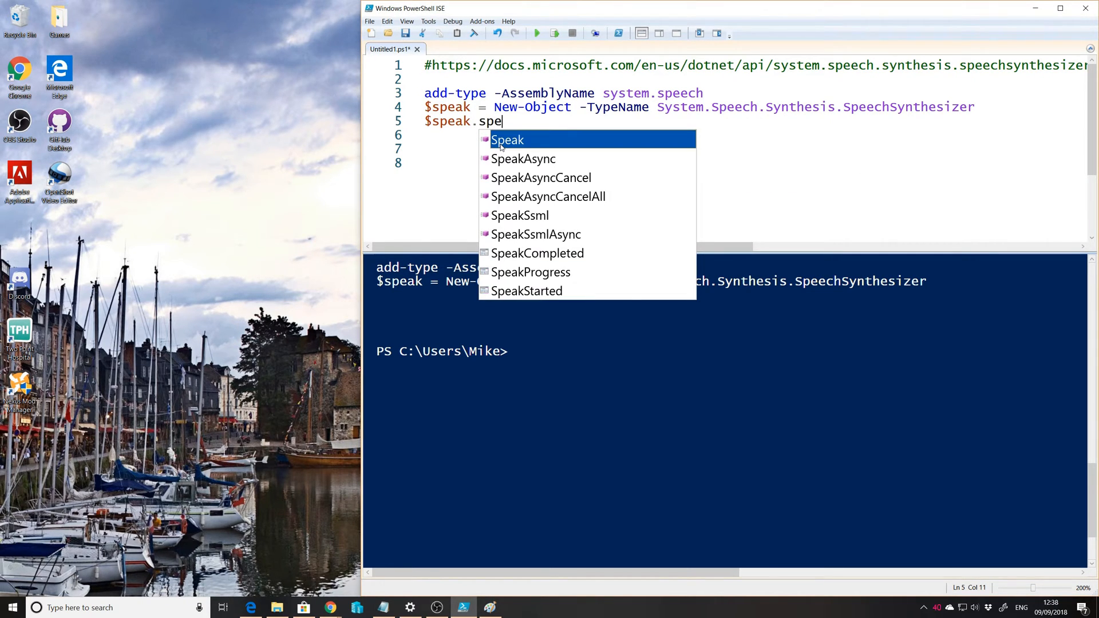
text(()
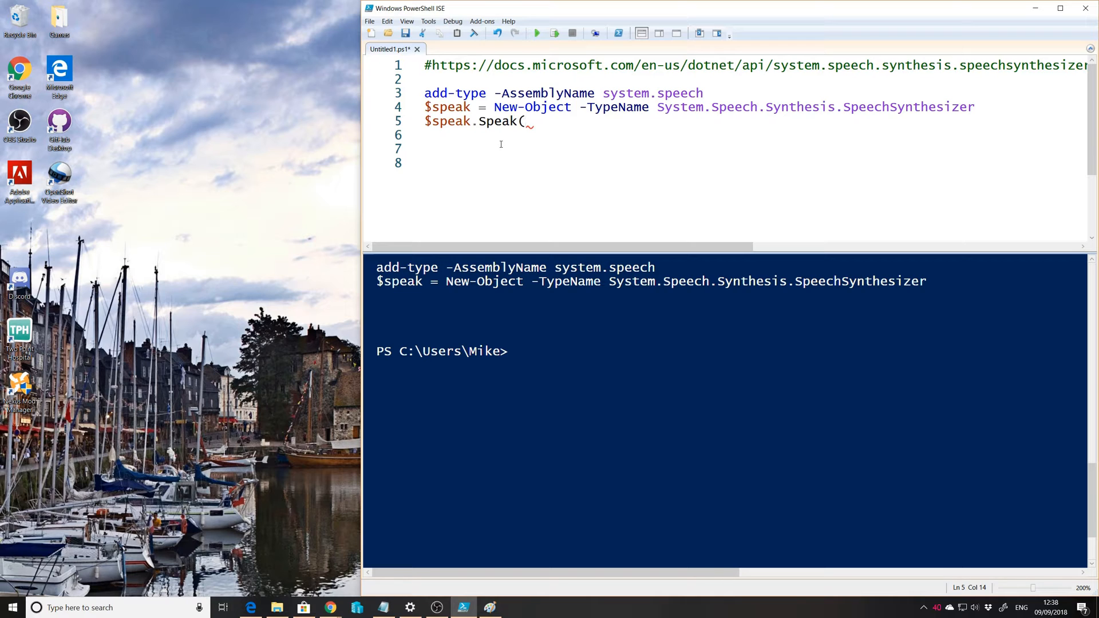
text("hello )
text(from powershell")
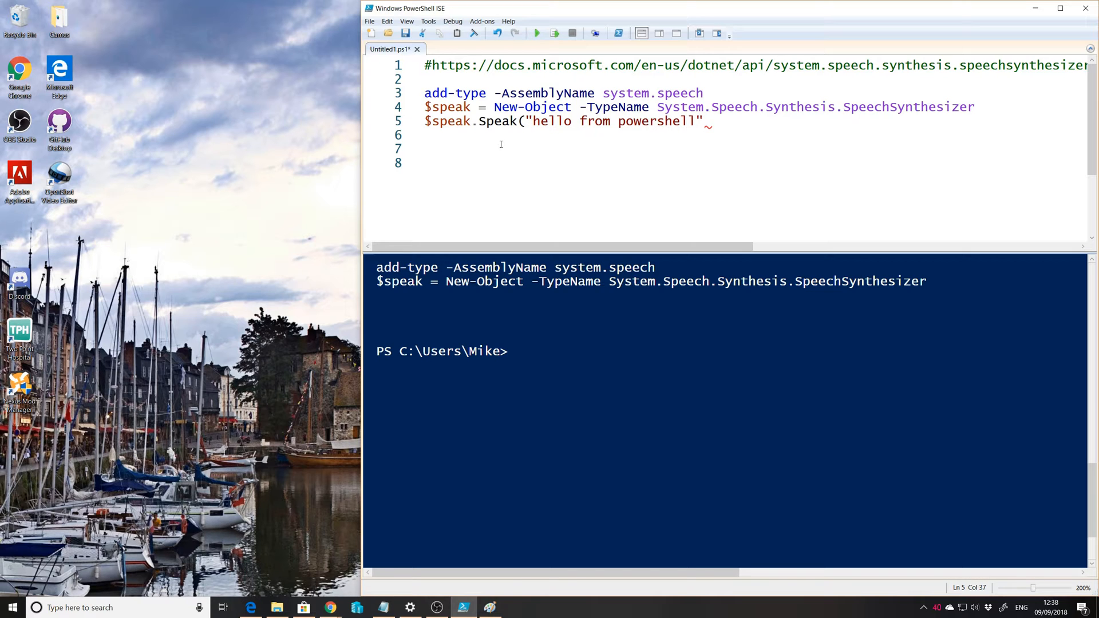
text())
key(F5)
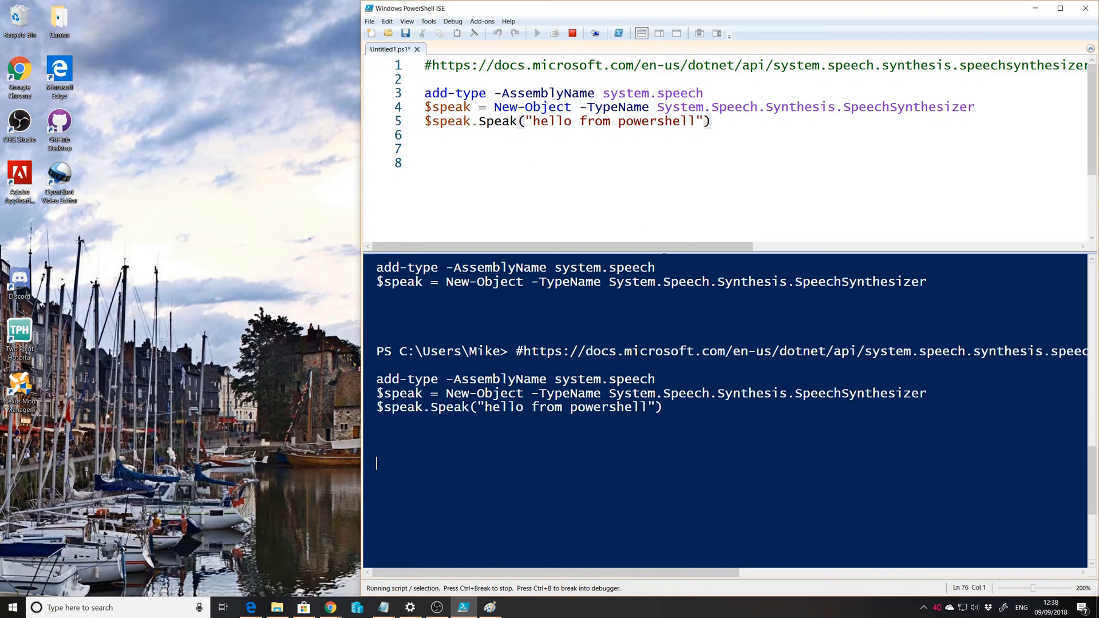
click(780, 135)
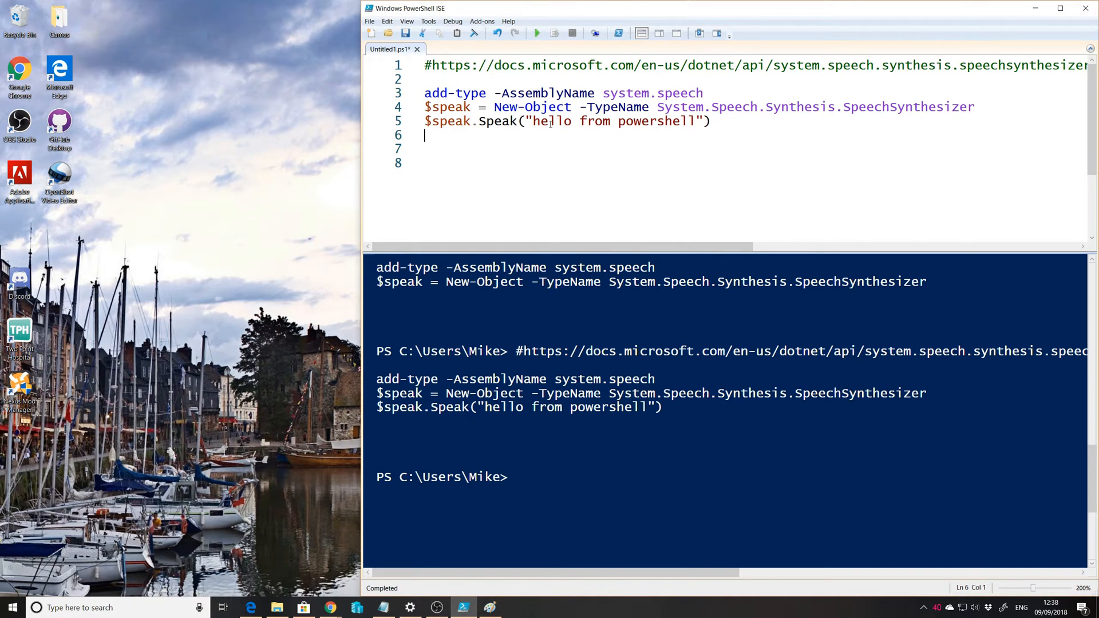
drag(527, 121, 704, 121)
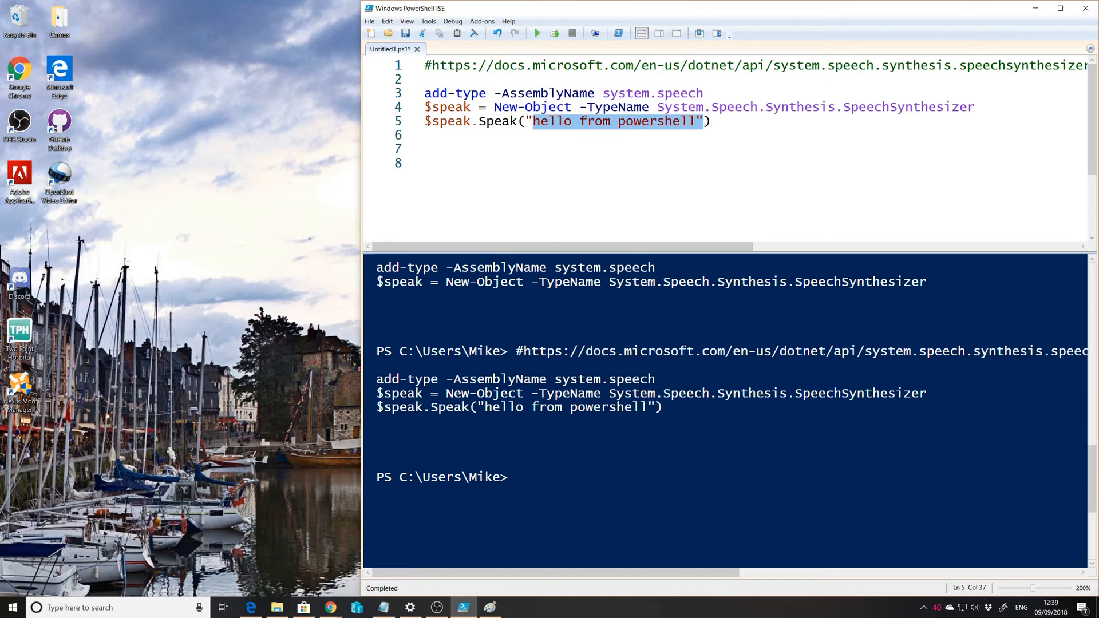
Add line 3 $text = "Hello from powershell, edge is the best" below the comment.
click(481, 80)
key(Return)
key(Return)
key(Return)
key(Up)
key(Up)
text($tes)
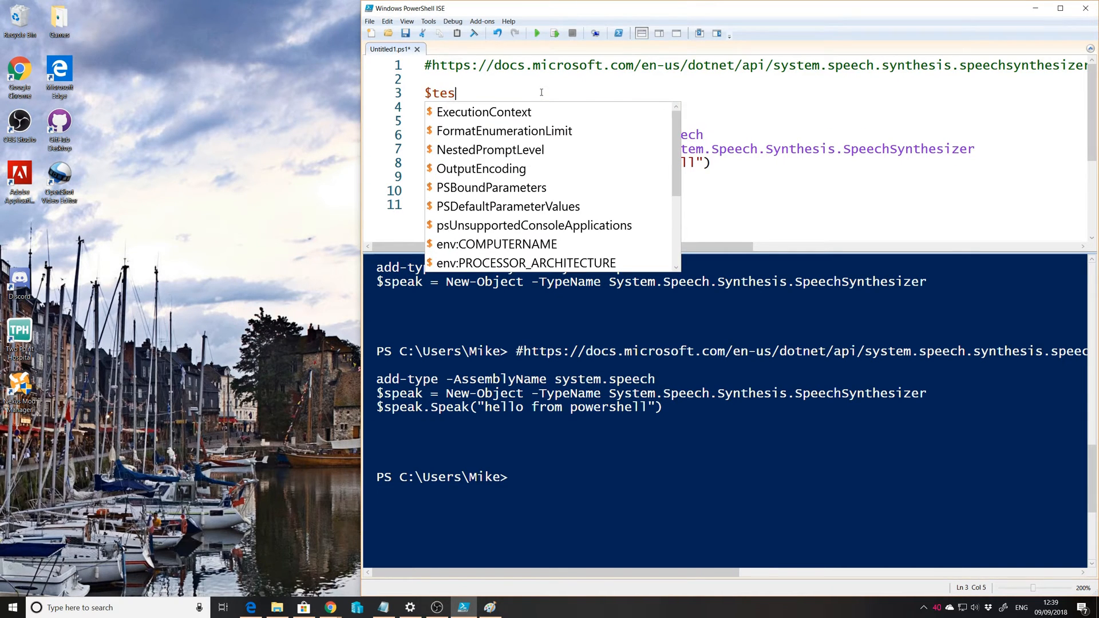
key(BackSpace)
text(xt = "Heloo)
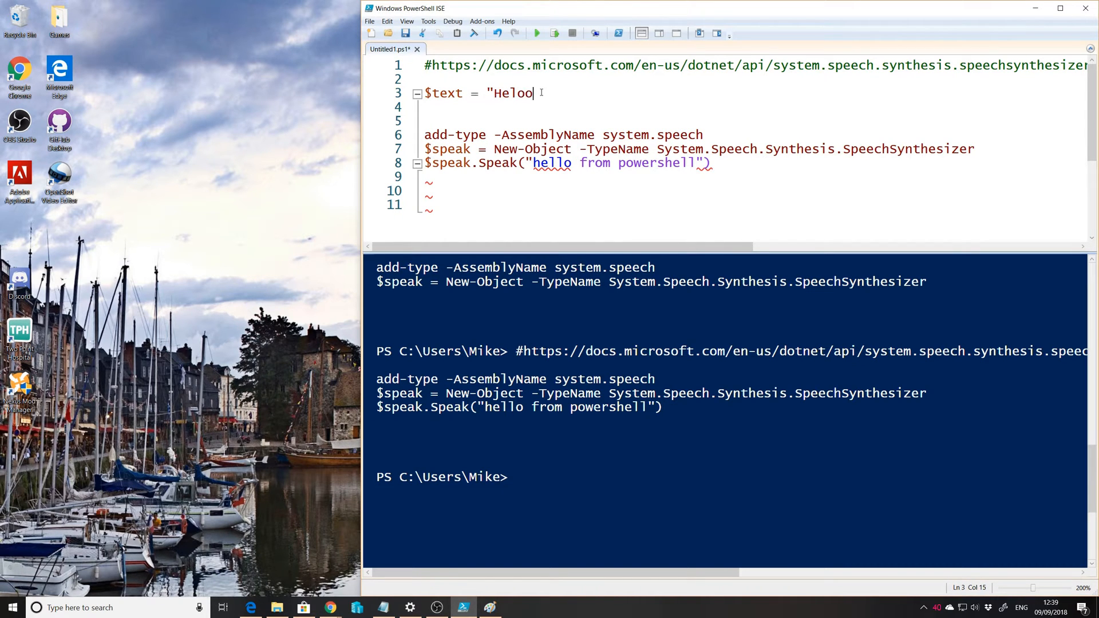
key(BackSpace)
key(BackSpace)
text(lo from pow)
text(ershell)
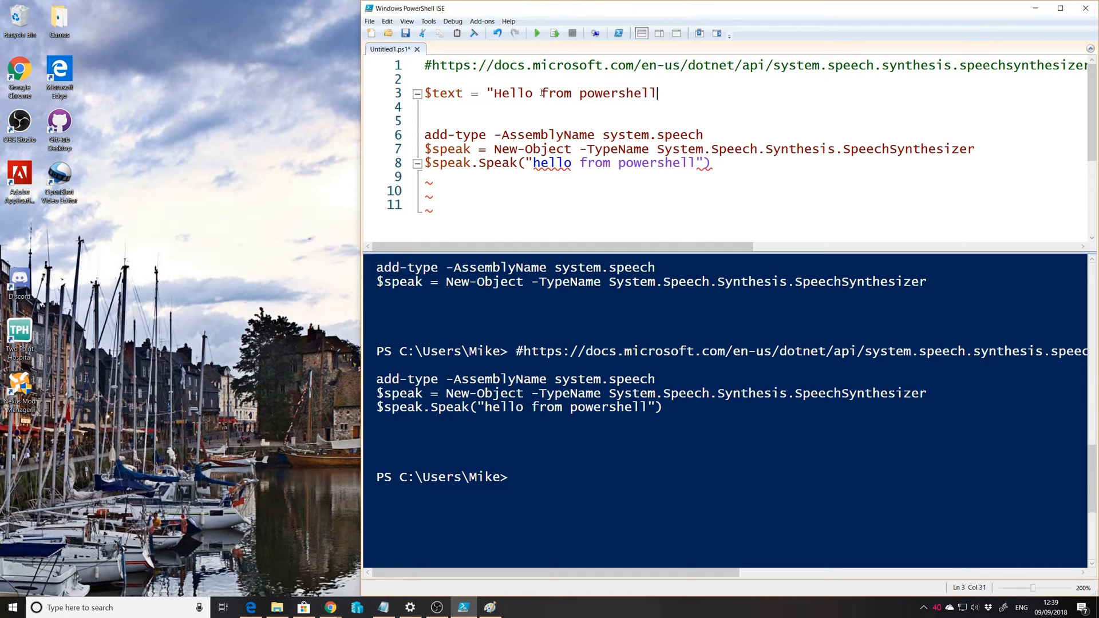
key(BackSpace)
text(l, )
text( edge is the best")
Replace the Speak argument with $text and rerun the script with F5.
click(501, 93)
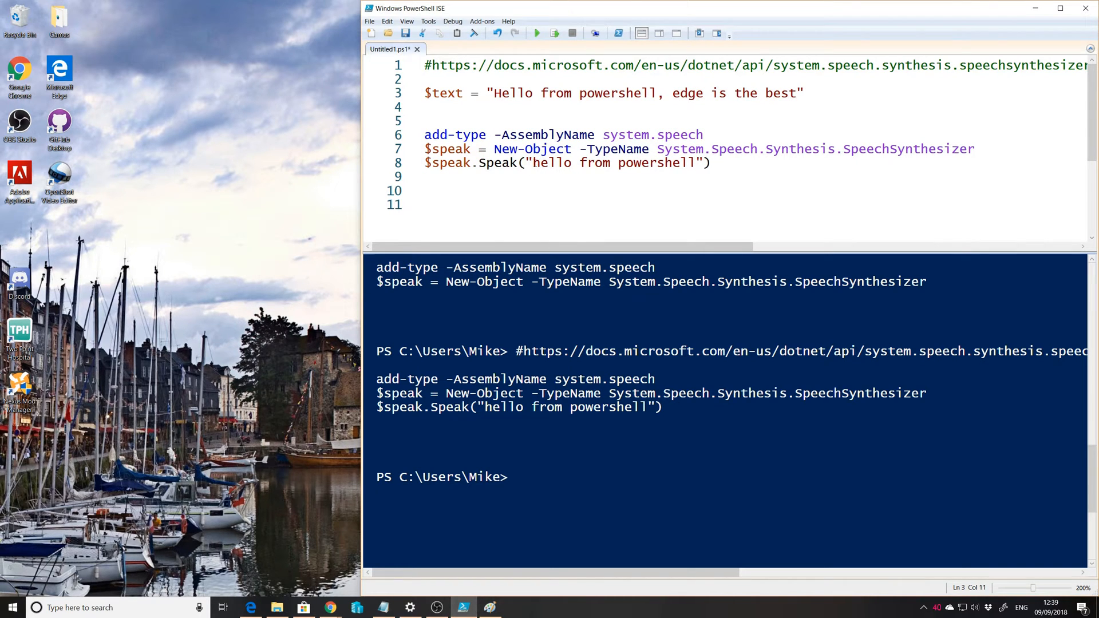
drag(532, 163, 692, 162)
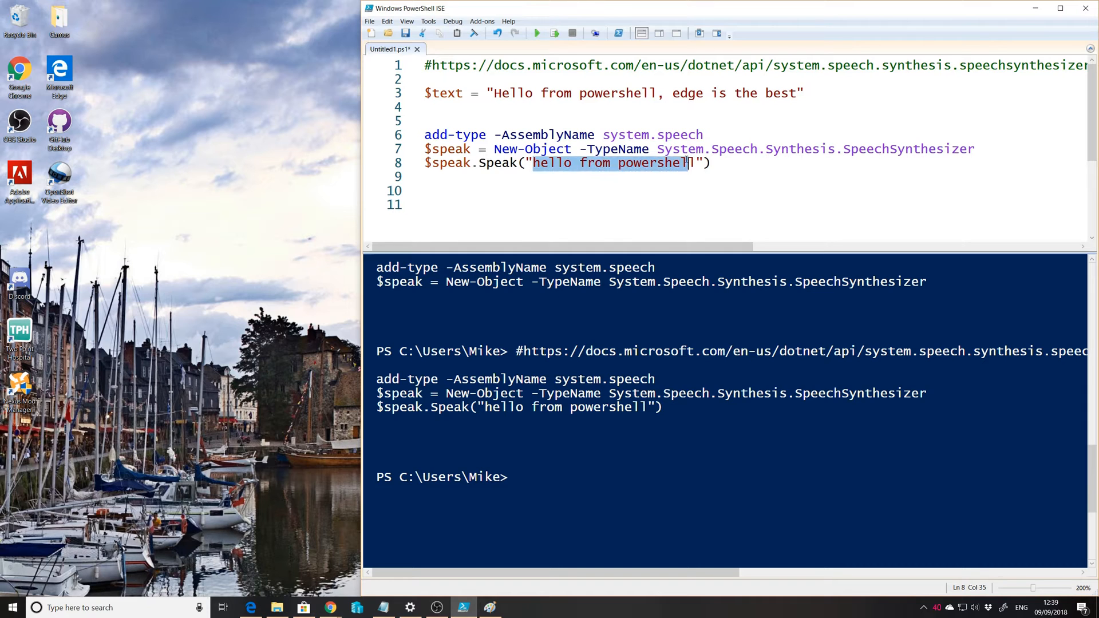
text($text)
key(F5)
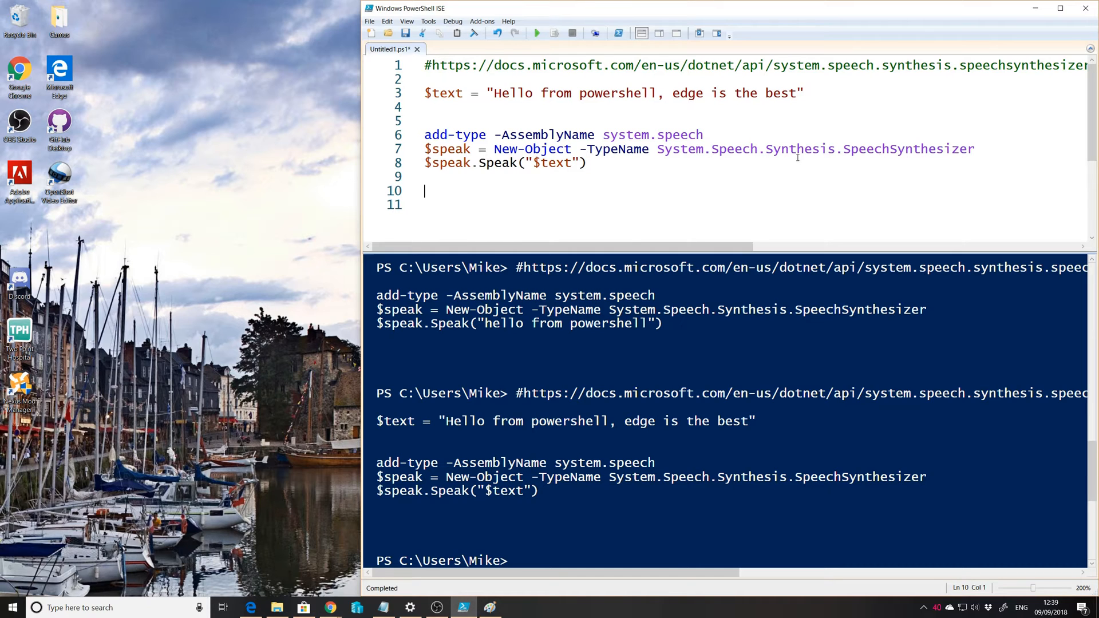
drag(766, 150, 987, 151)
click(688, 198)
Bring the Edge SpeechSynthesizer docs forward to review the Voice and Rate properties.
click(251, 607)
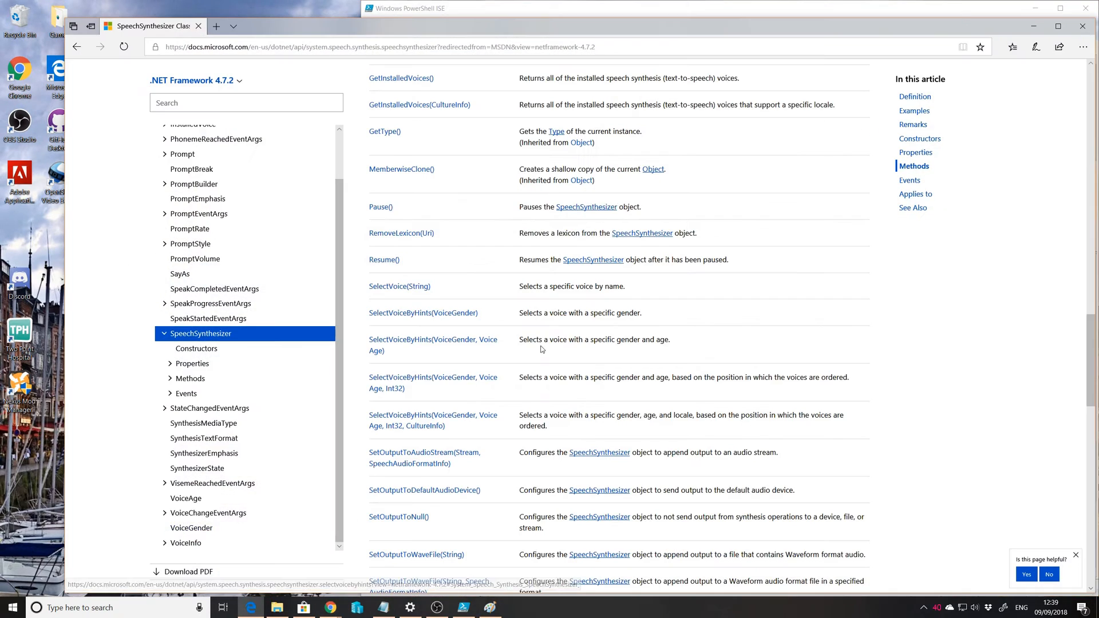
scroll(539, 349, up, 3)
scroll(535, 349, up, 3)
scroll(535, 350, up, 2)
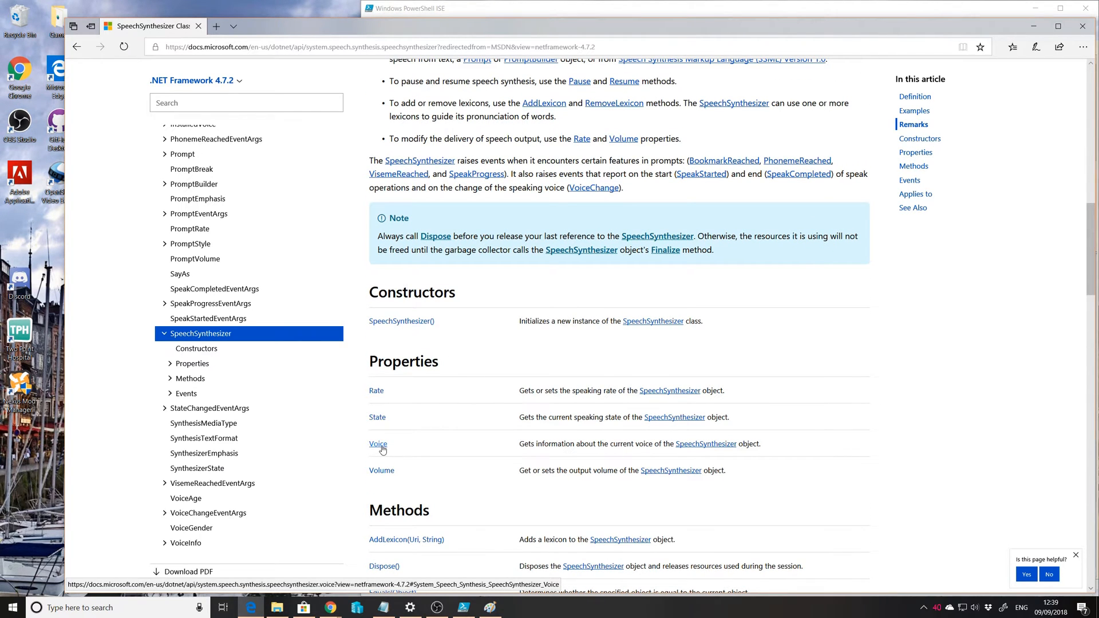
Back in the script, add line 9 $speak.Voice picked from IntelliSense.
click(463, 607)
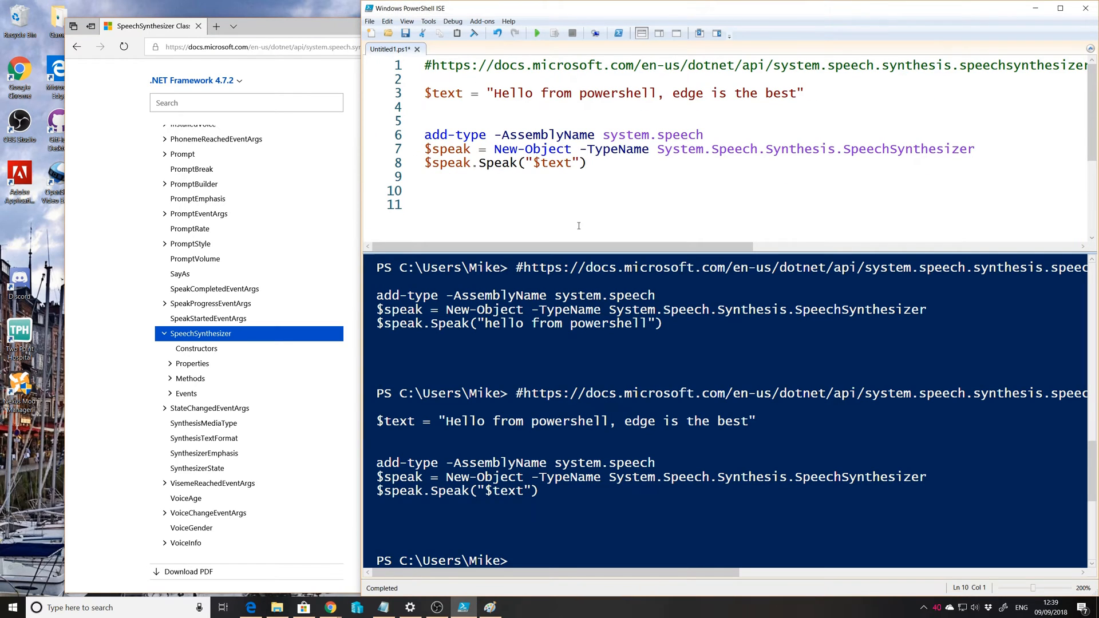
click(440, 163)
key(Down)
text($)
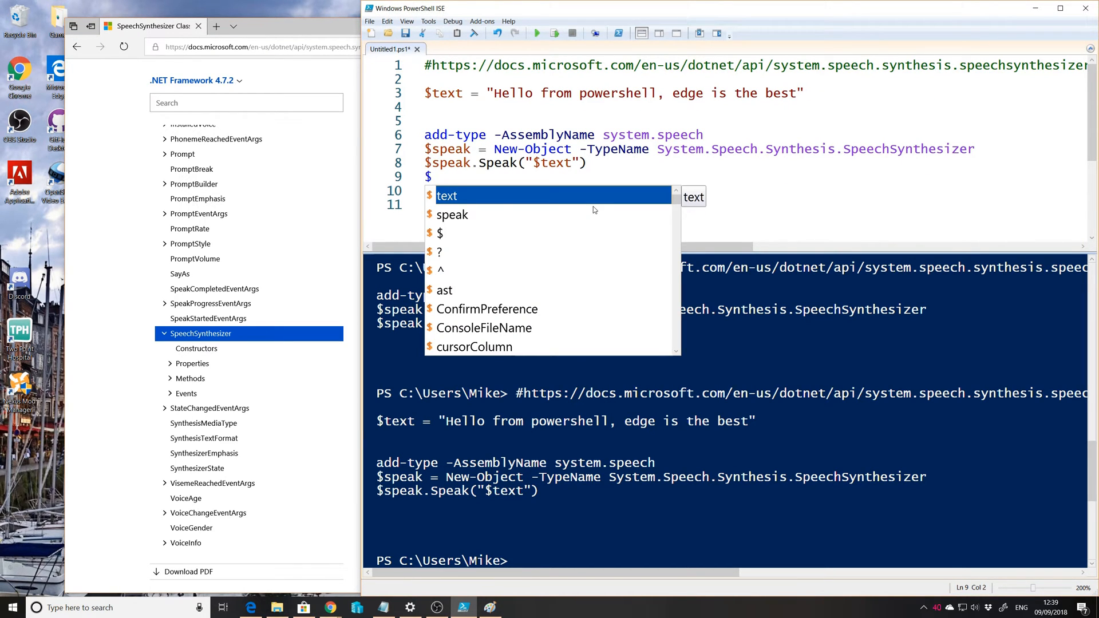
text(speak.)
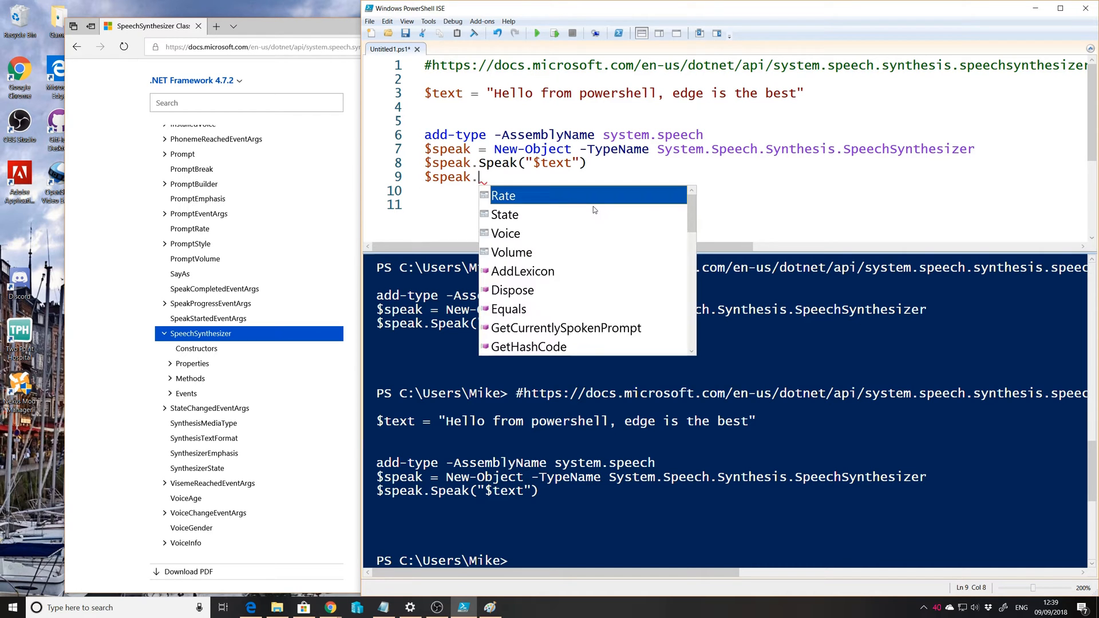
key(Down)
key(Down)
key(Tab)
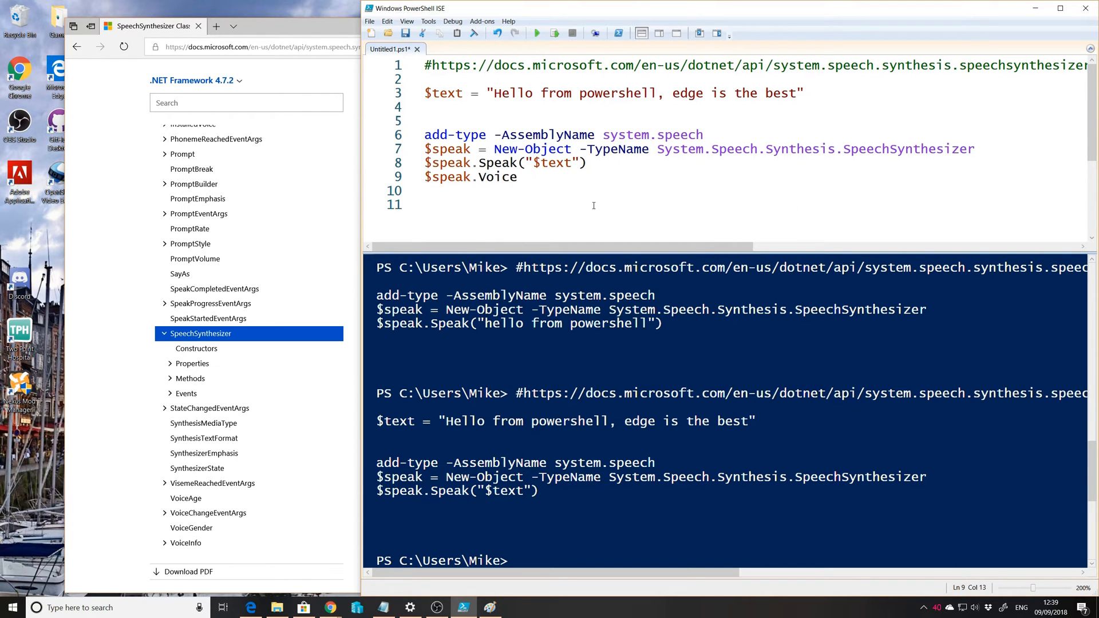
Run only line 9 with F8 and select the console output showing Microsoft David Desktop as the voice.
key(shift+Home)
key(F8)
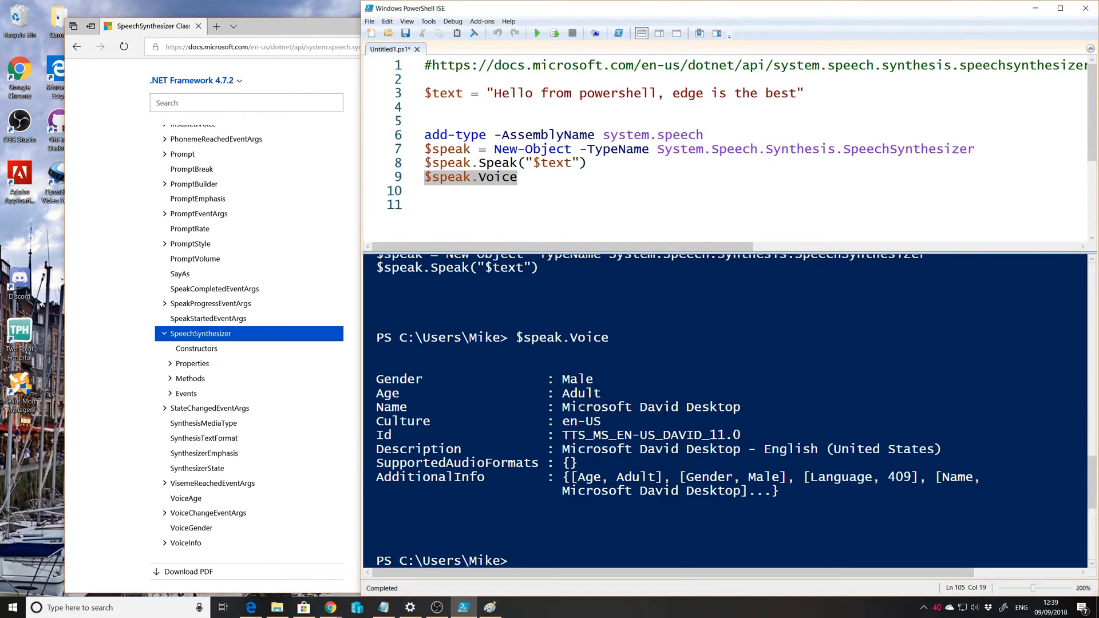
click(728, 407)
drag(562, 506, 572, 378)
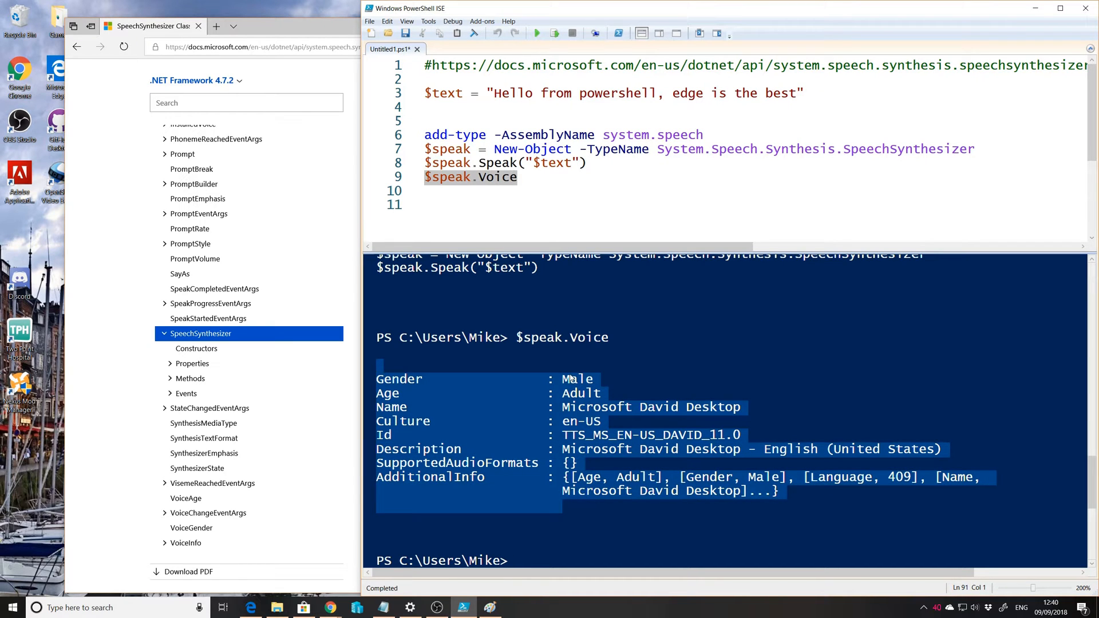
click(548, 182)
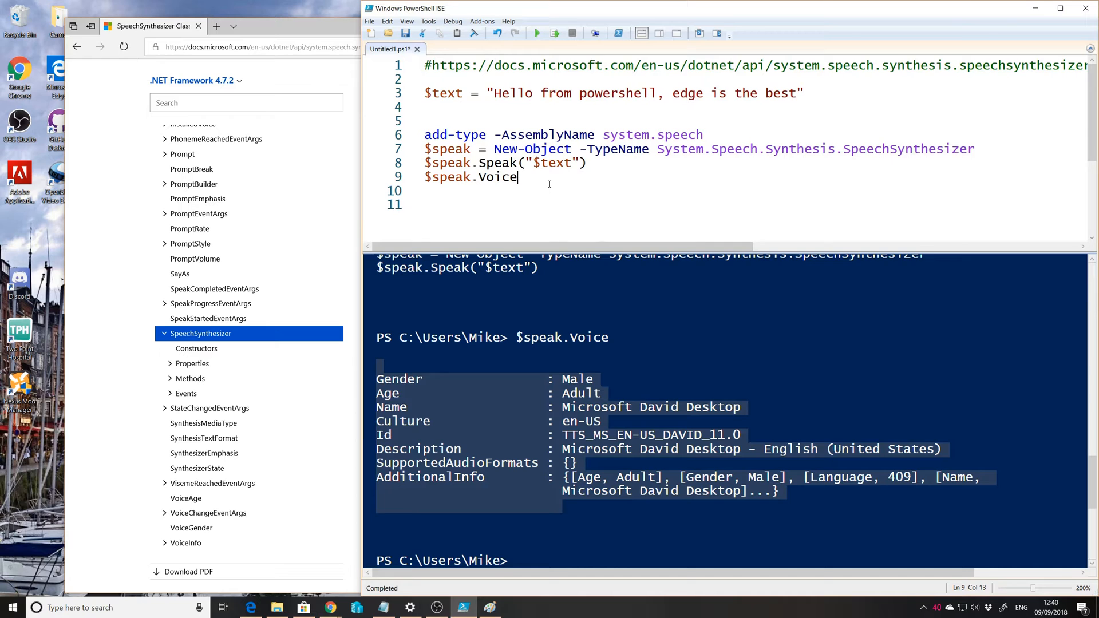
Change line 9 to $speak.getinstalledvoices(), run it with F8 and highlight the three VoiceInfo output lines.
key(BackSpace)
key(BackSpace)
key(BackSpace)
key(BackSpace)
text(get-in)
key(Escape)
text(stall)
key(BackSpace)
key(BackSpace)
key(BackSpace)
text(tl)
key(BackSpace)
key(BackSpace)
text(alled)
text(voices())
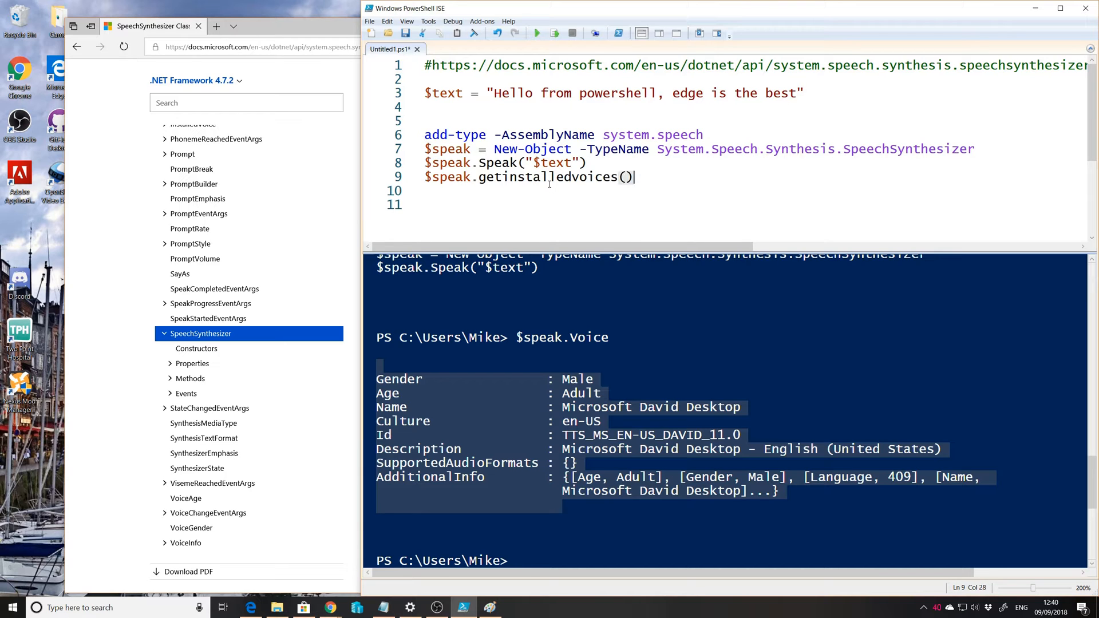
key(shift+Home)
key(F8)
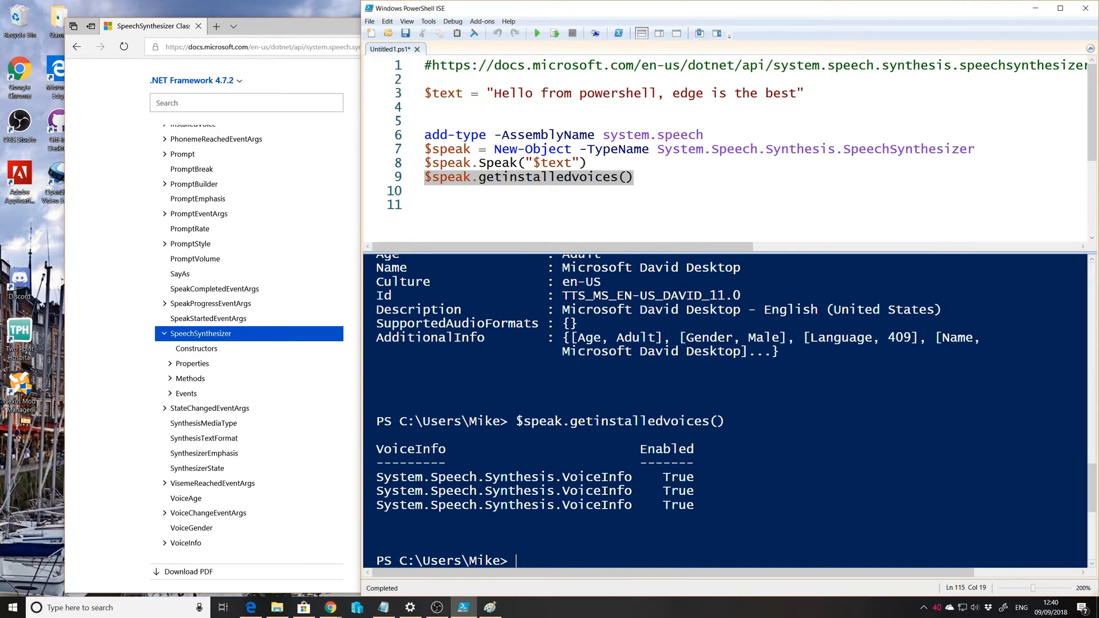
drag(703, 506, 376, 477)
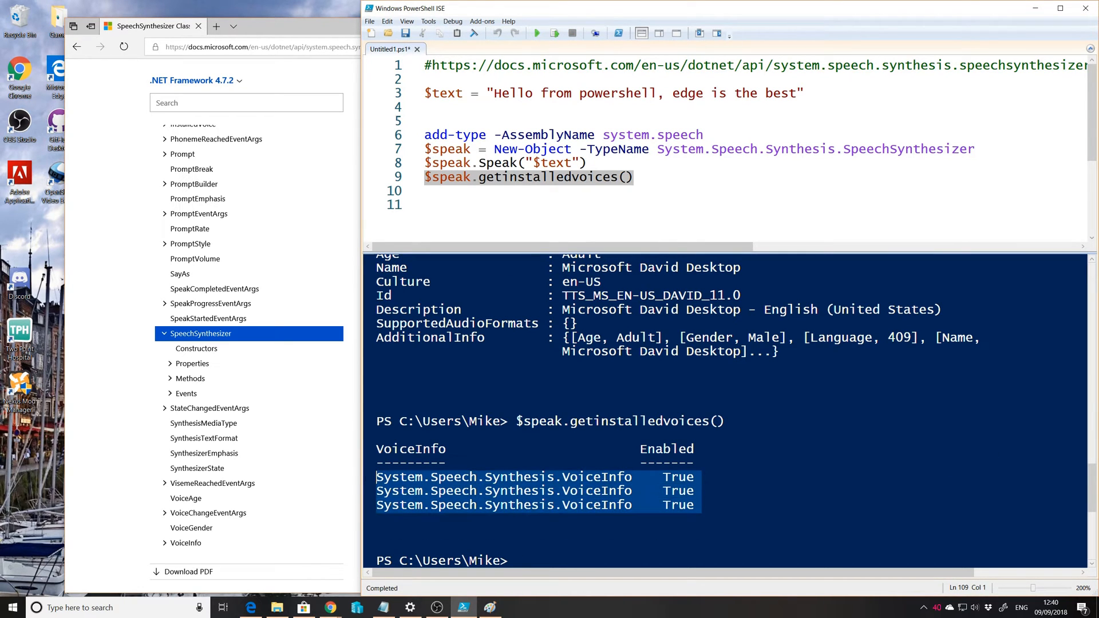
Append .voiceinfo, fix its typo, run line 9 and point out the David, Hazel and Zira voices.
click(644, 178)
text(.)
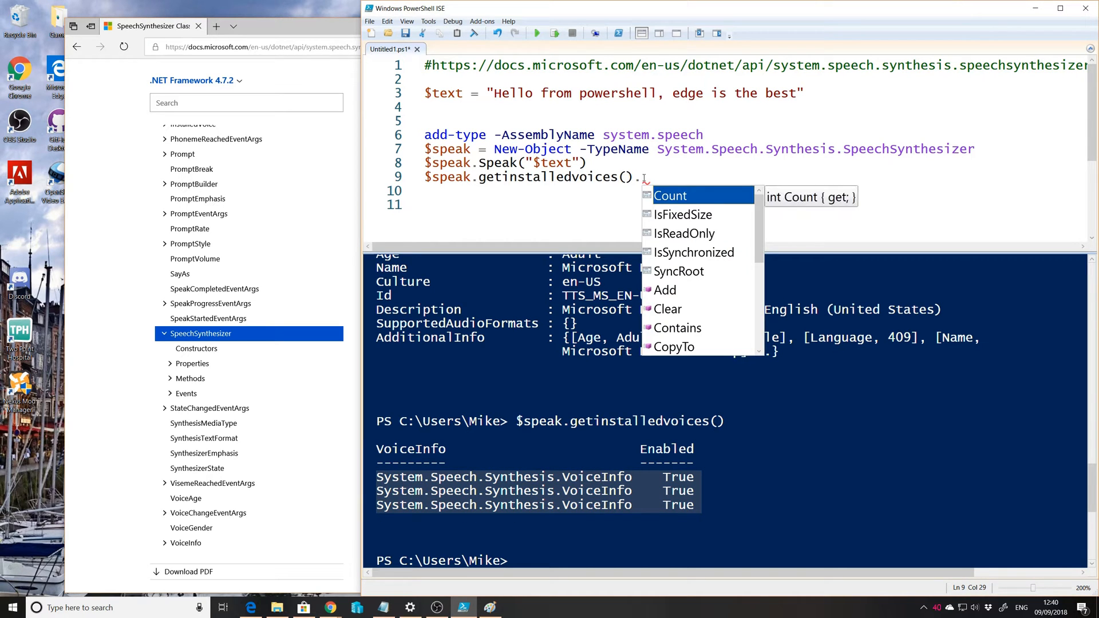
text(voiceifo)
key(F8)
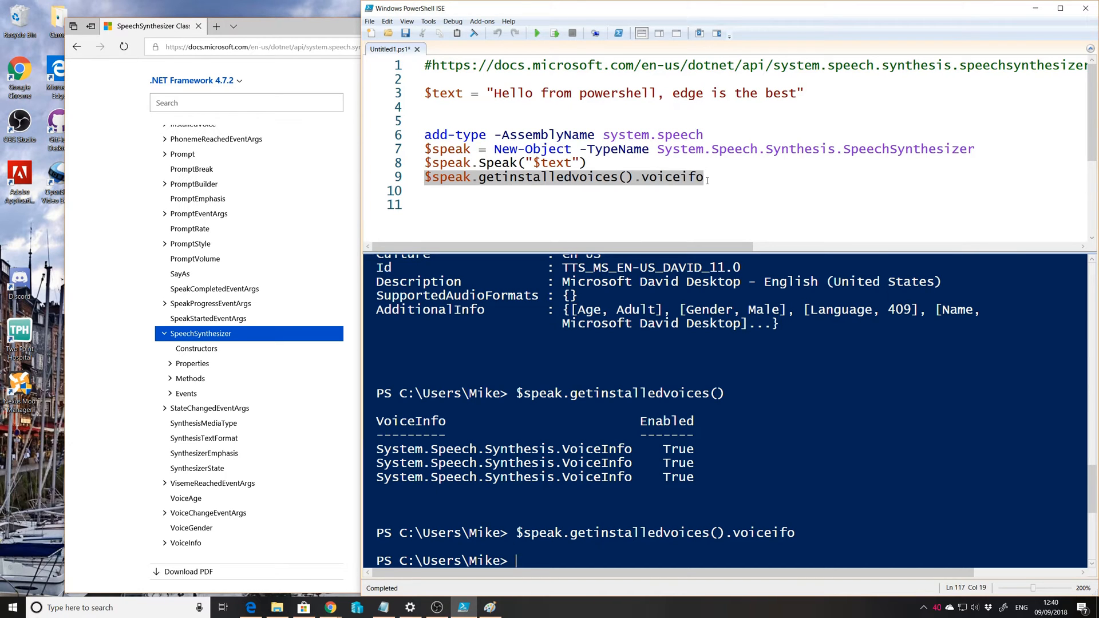
click(705, 177)
key(Left)
key(Left)
text(n)
key(F8)
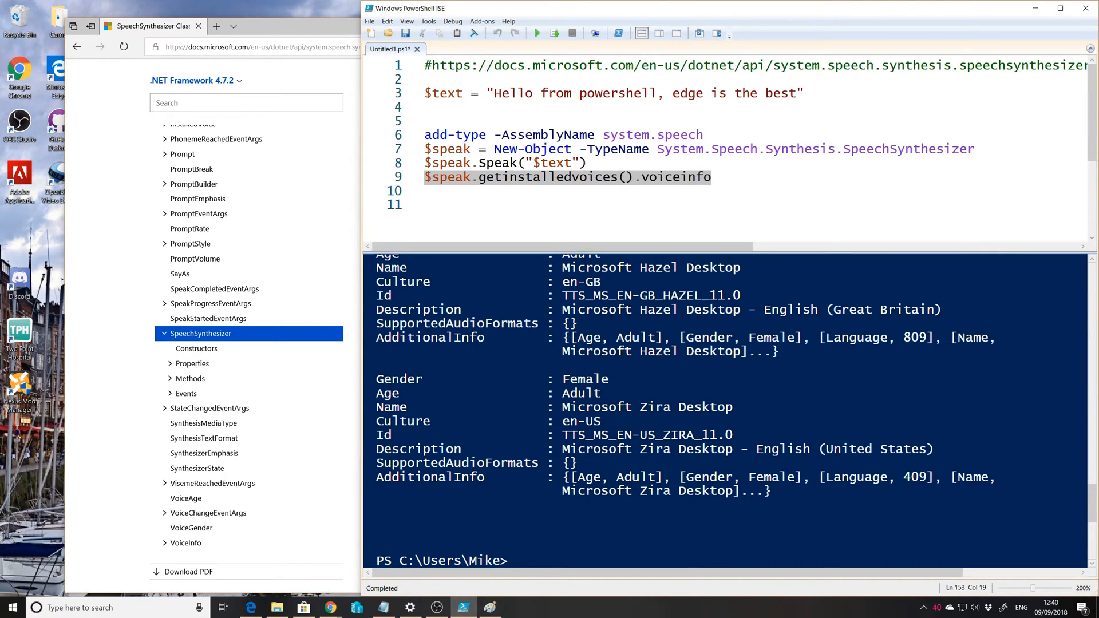
scroll(730, 413, up, 2)
scroll(730, 412, up, 2)
scroll(730, 412, up, 2)
scroll(730, 412, down, 1)
scroll(731, 412, down, 2)
scroll(730, 412, down, 1)
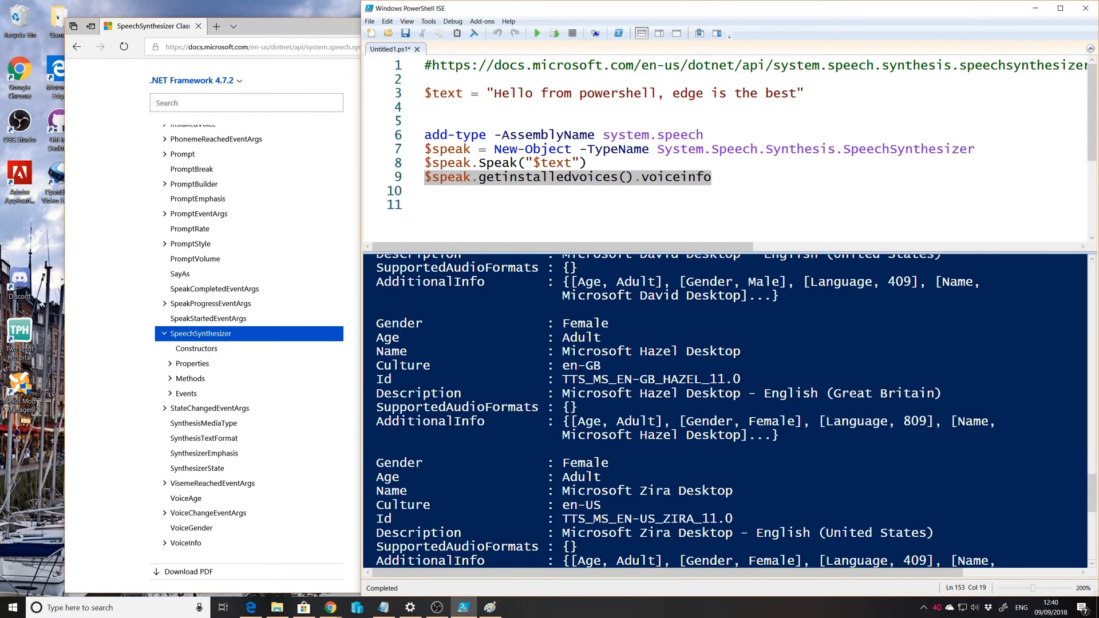
scroll(730, 412, down, 1)
scroll(730, 412, up, 3)
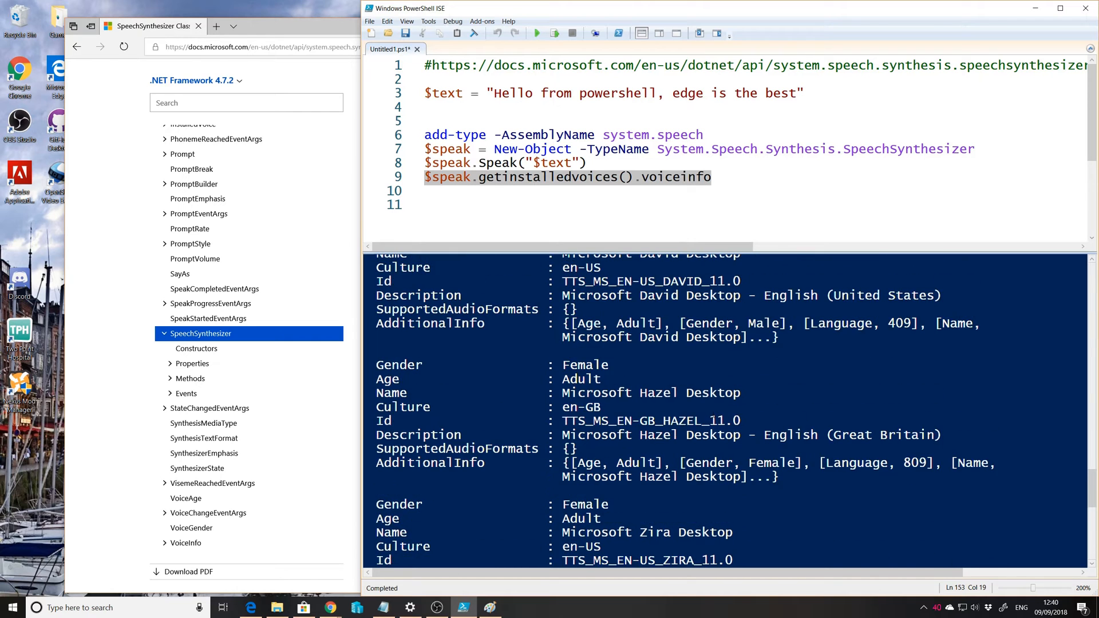
scroll(731, 412, up, 1)
double_click(713, 379)
scroll(713, 379, down, 2)
double_click(659, 436)
scroll(659, 435, down, 1)
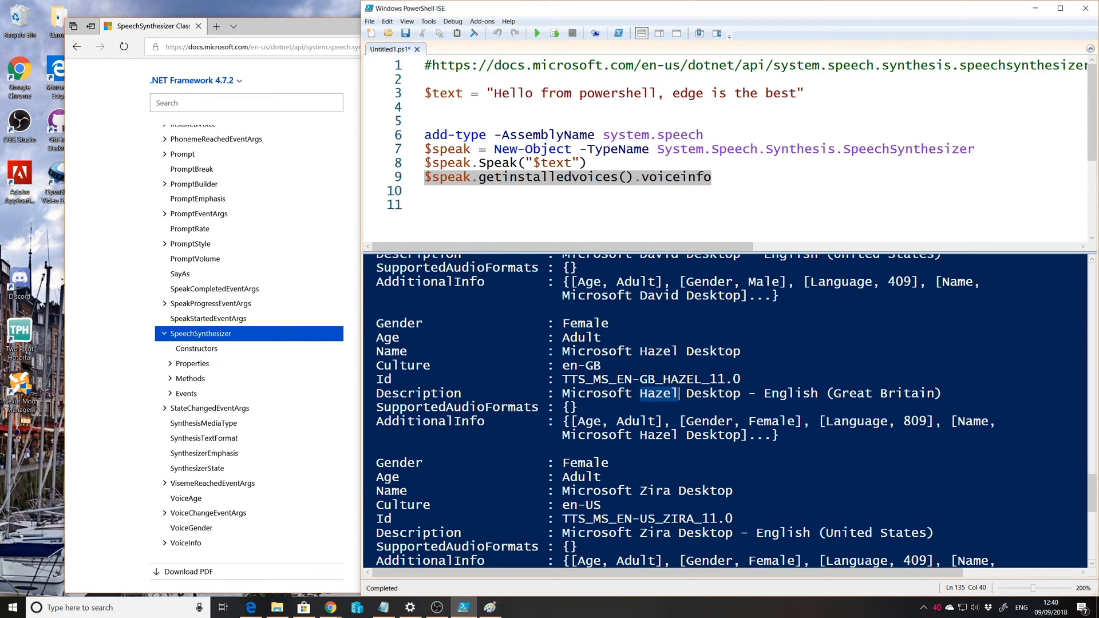
scroll(679, 352, down, 1)
double_click(655, 490)
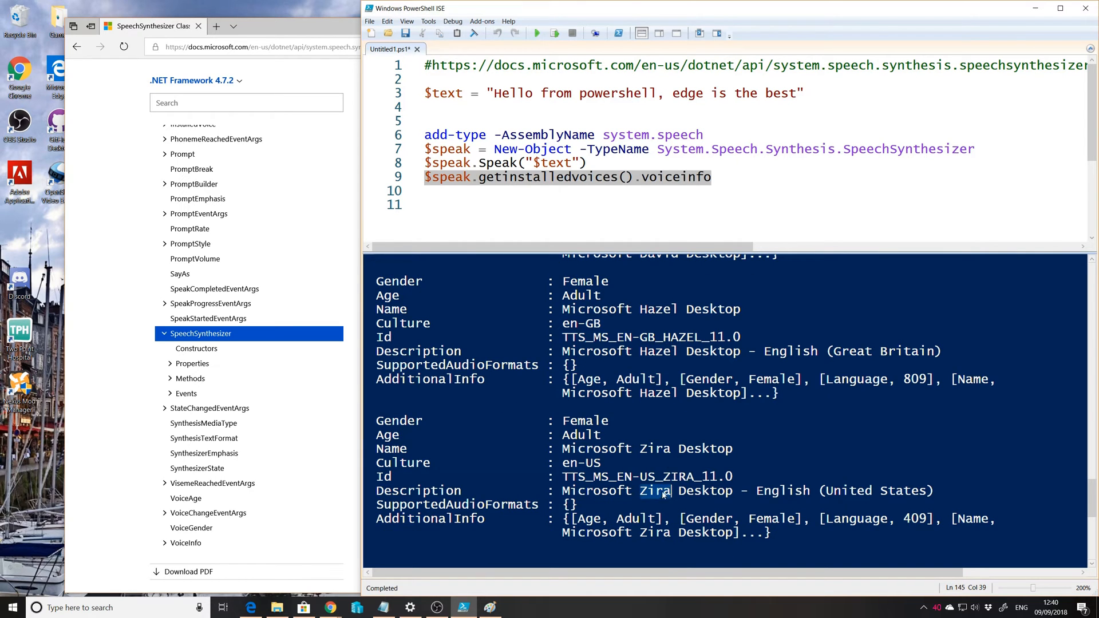
scroll(671, 492, up, 1)
scroll(763, 405, up, 1)
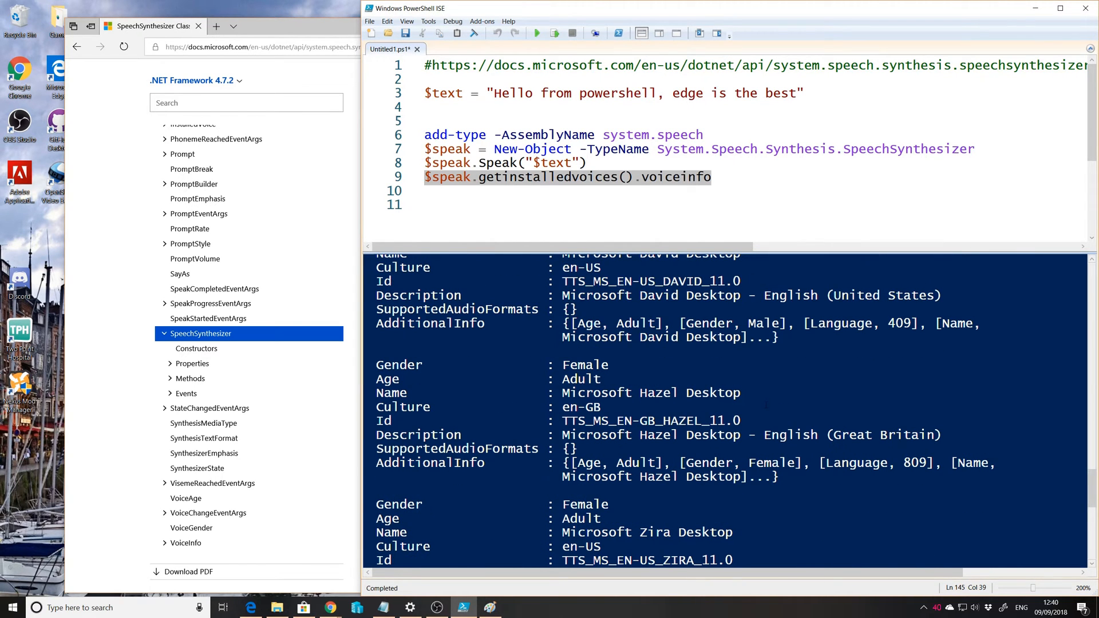
Insert line 9 $speak.voice = "Microsoft Hazel Desktop" above the Speak line, pasting the name from the console.
click(644, 163)
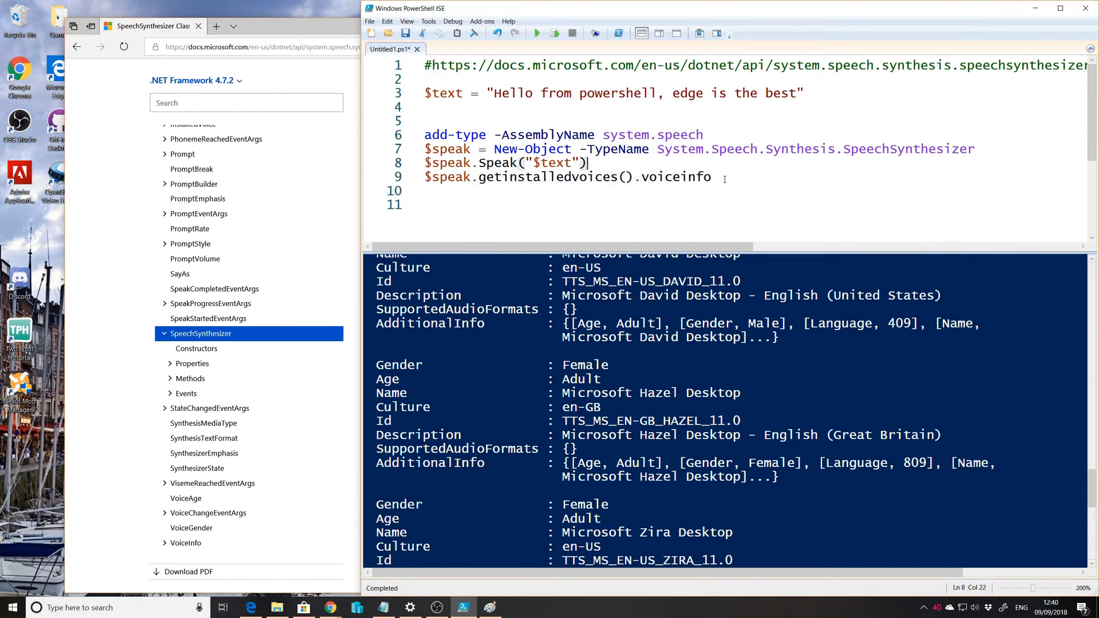
click(424, 163)
key(Return)
key(Return)
key(Return)
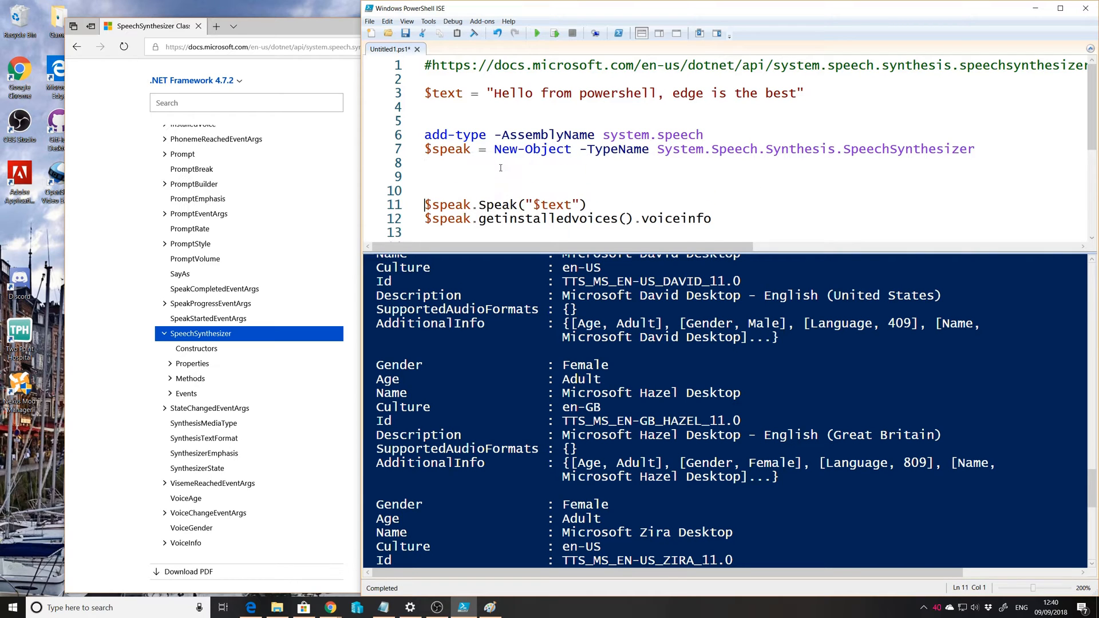
key(Delete)
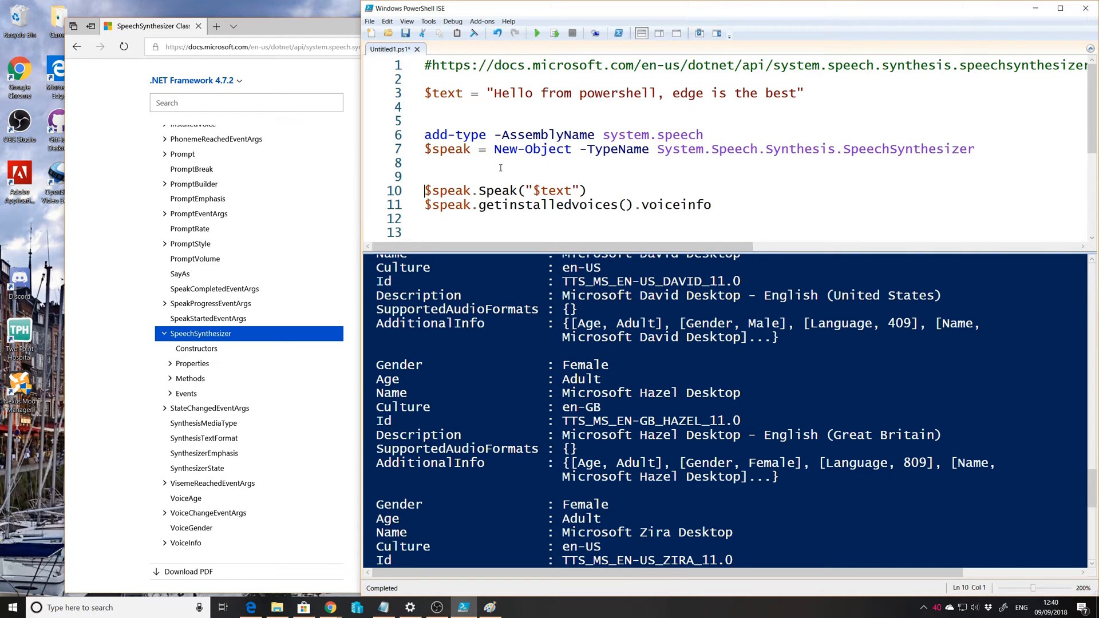
drag(594, 191, 417, 198)
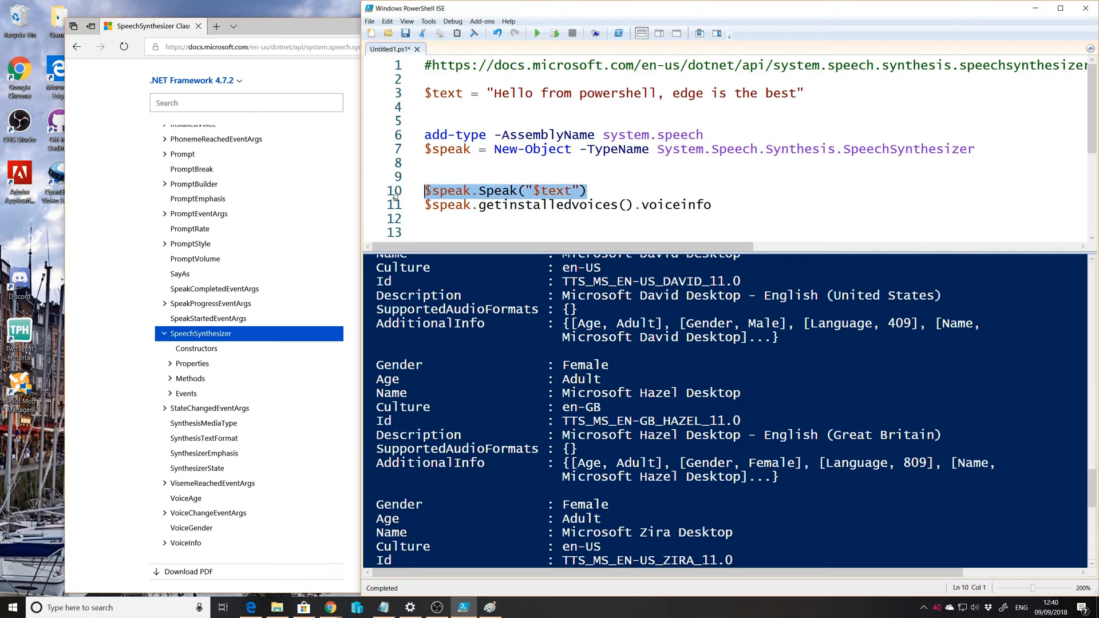
click(522, 178)
text($)
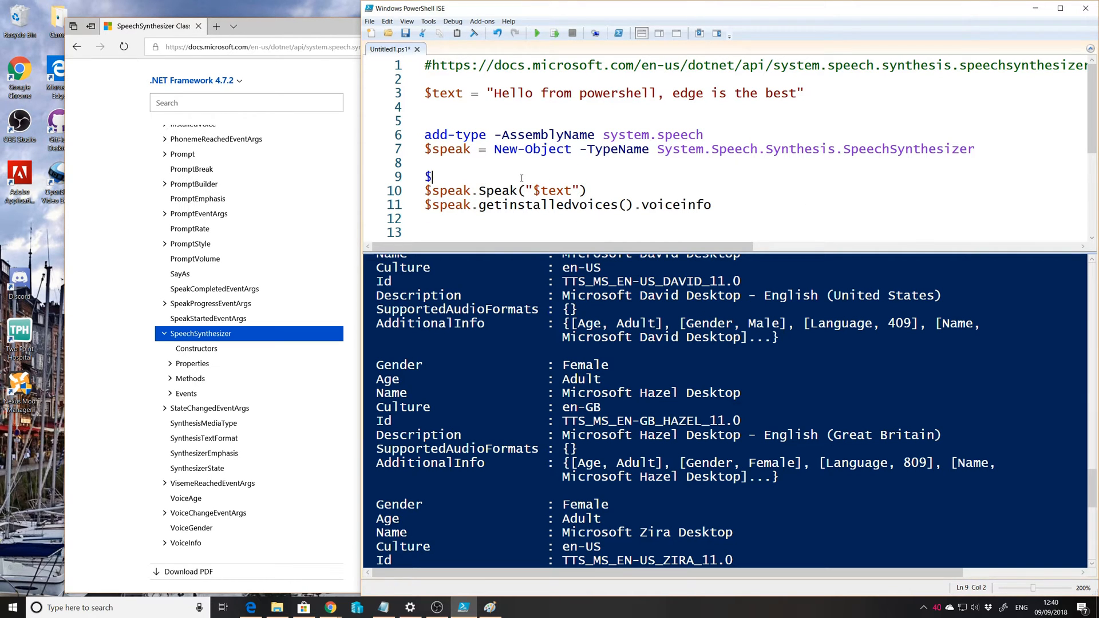
text(speak.)
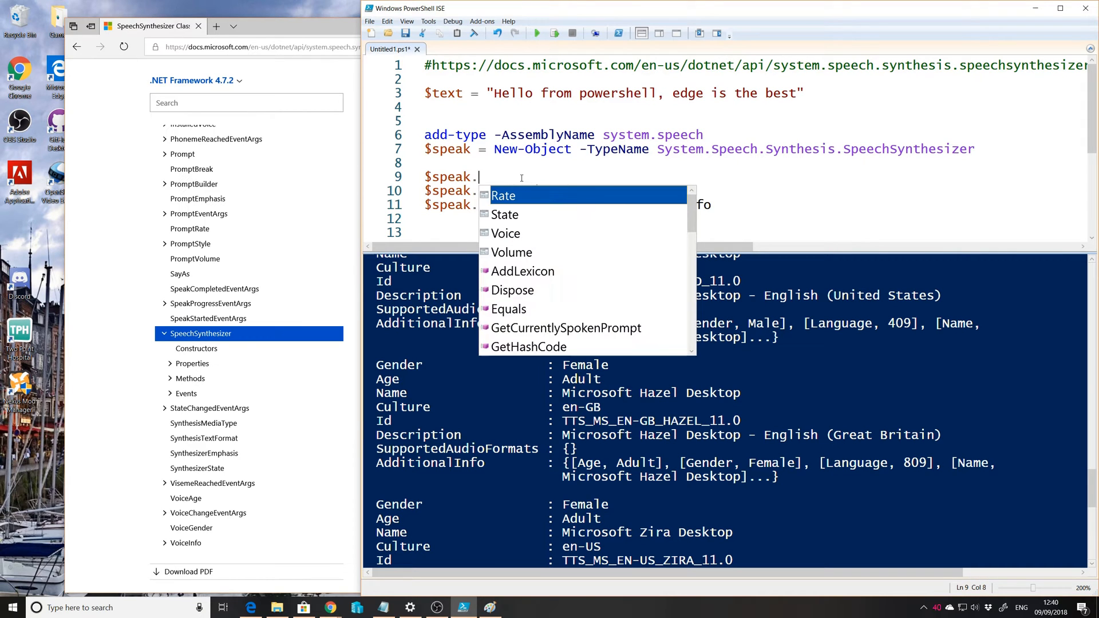
text(voice =)
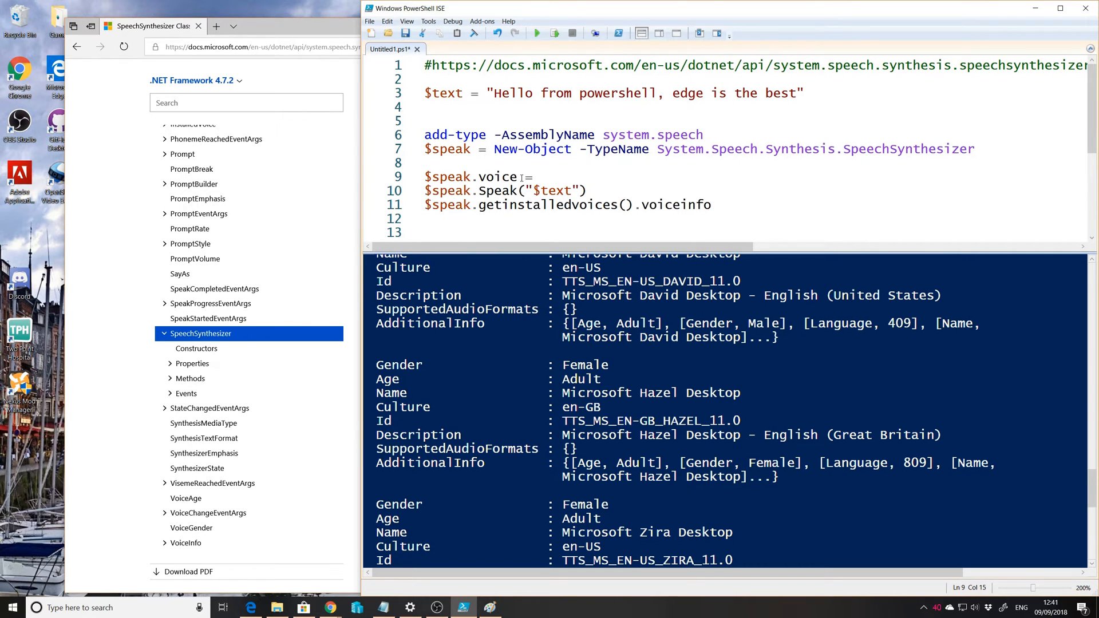
text( ")
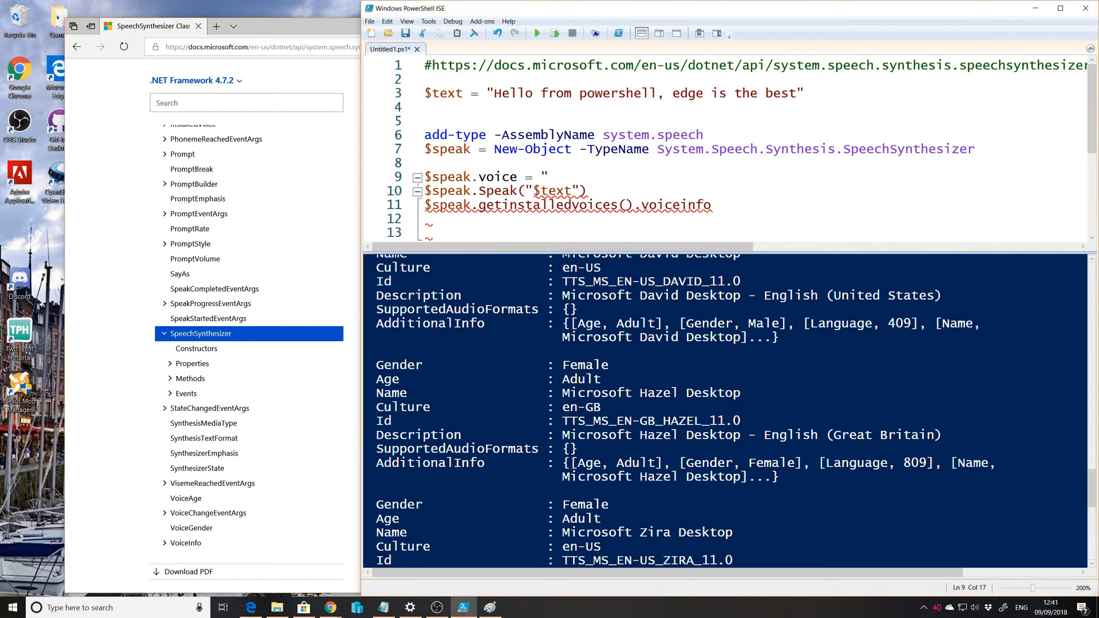
key(ctrl+d)
scroll(728, 383, up, 4)
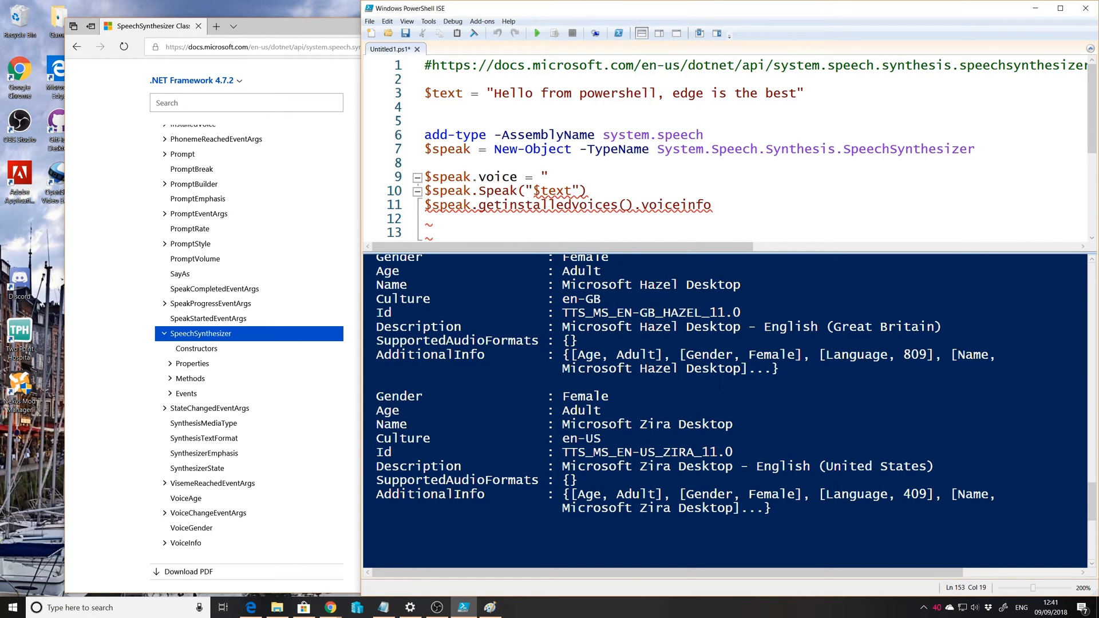
scroll(728, 410, up, 2)
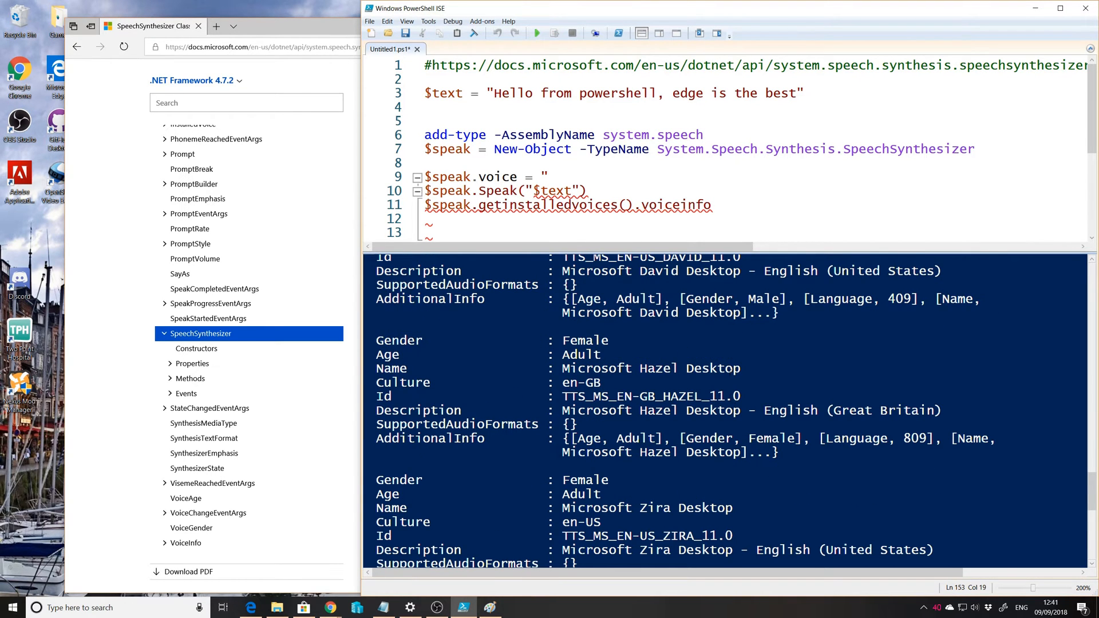
drag(740, 368, 561, 369)
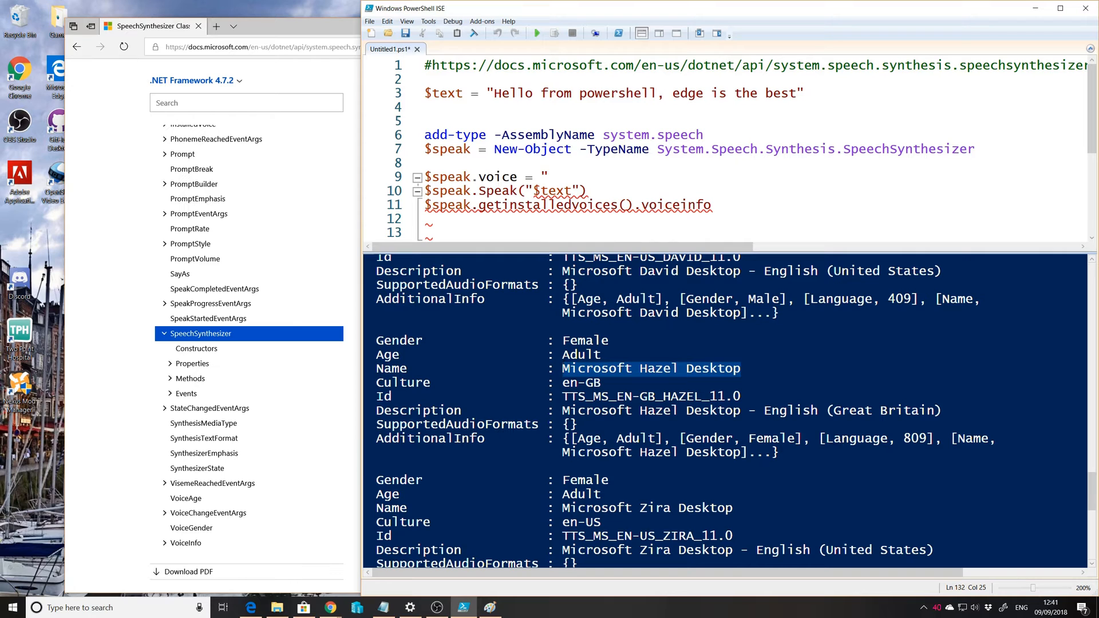
click(583, 175)
text(Microsoft Hazel Desktop)
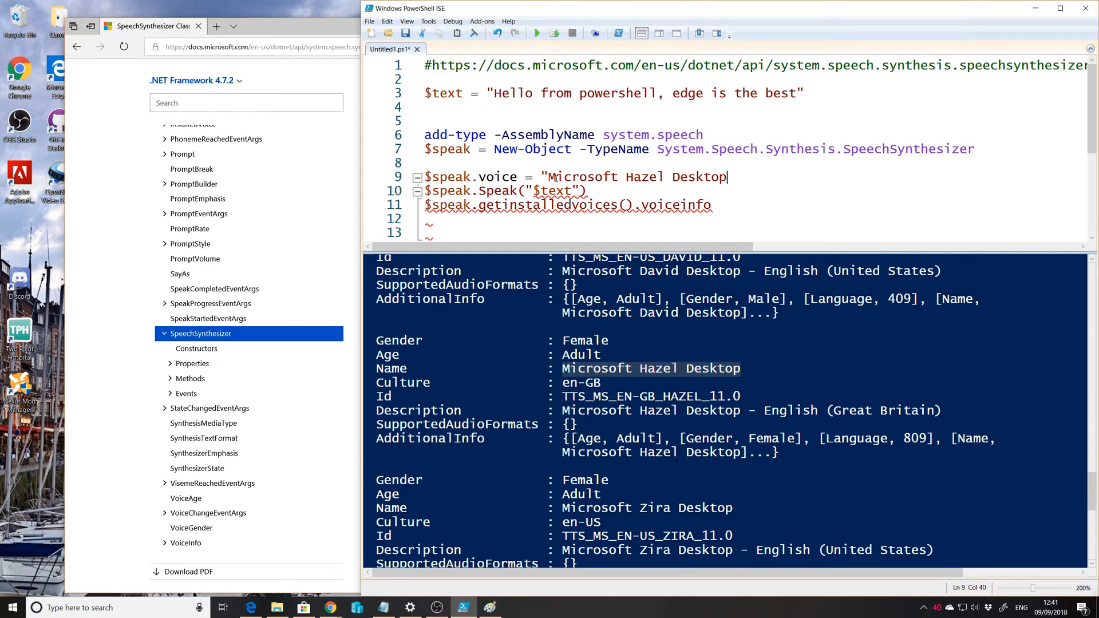
text(")
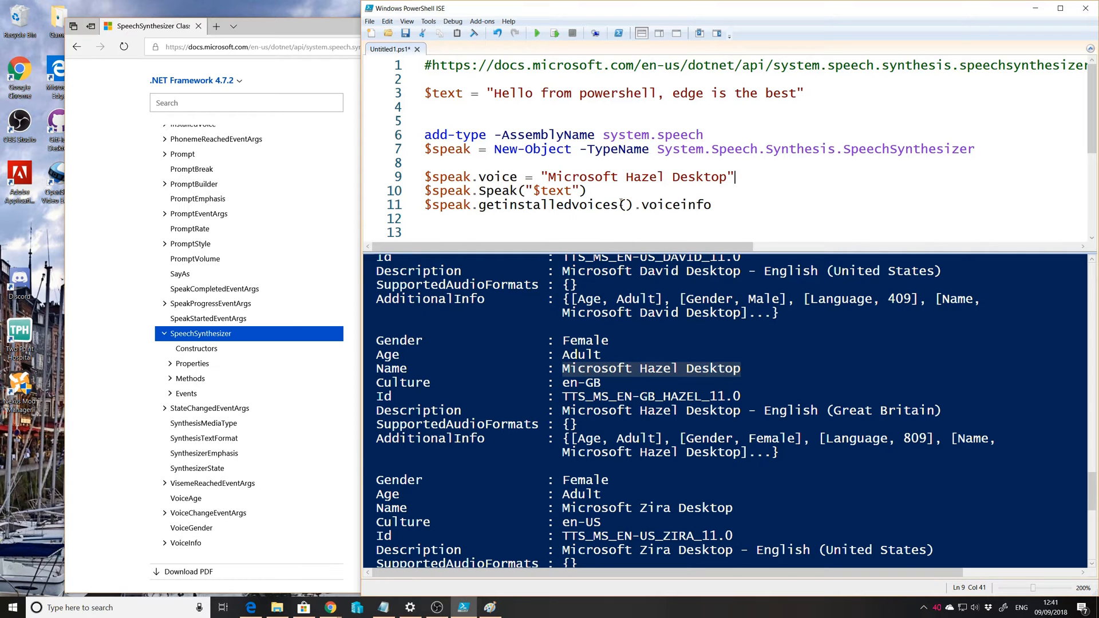
Add a blank line after the Speak line and comment out the getinstalledvoices line with #.
click(618, 196)
key(Return)
key(Down)
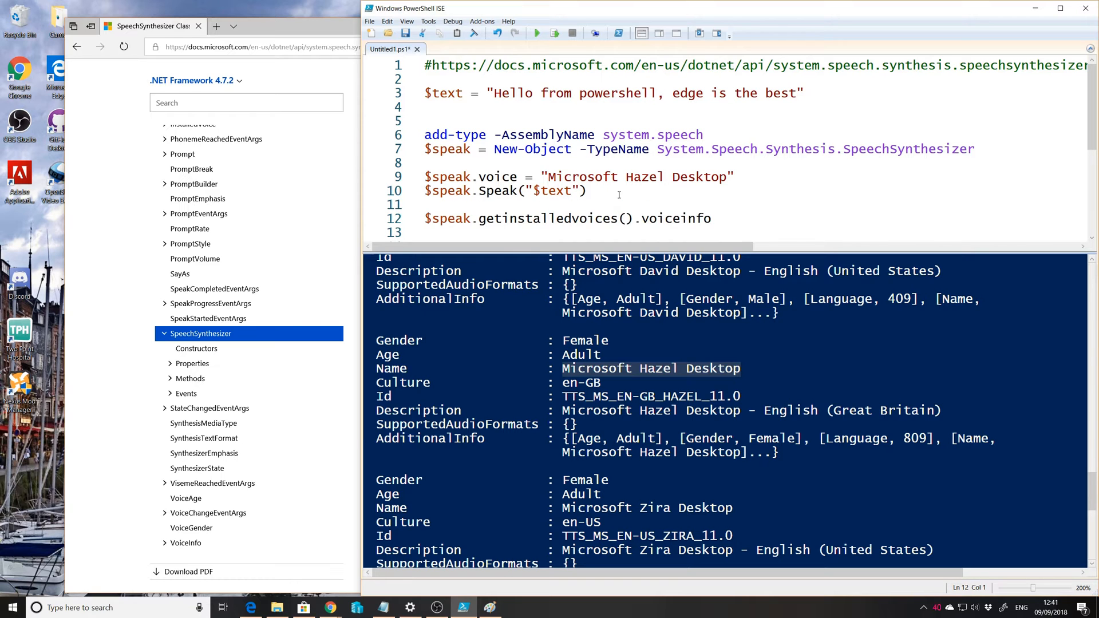
text(#)
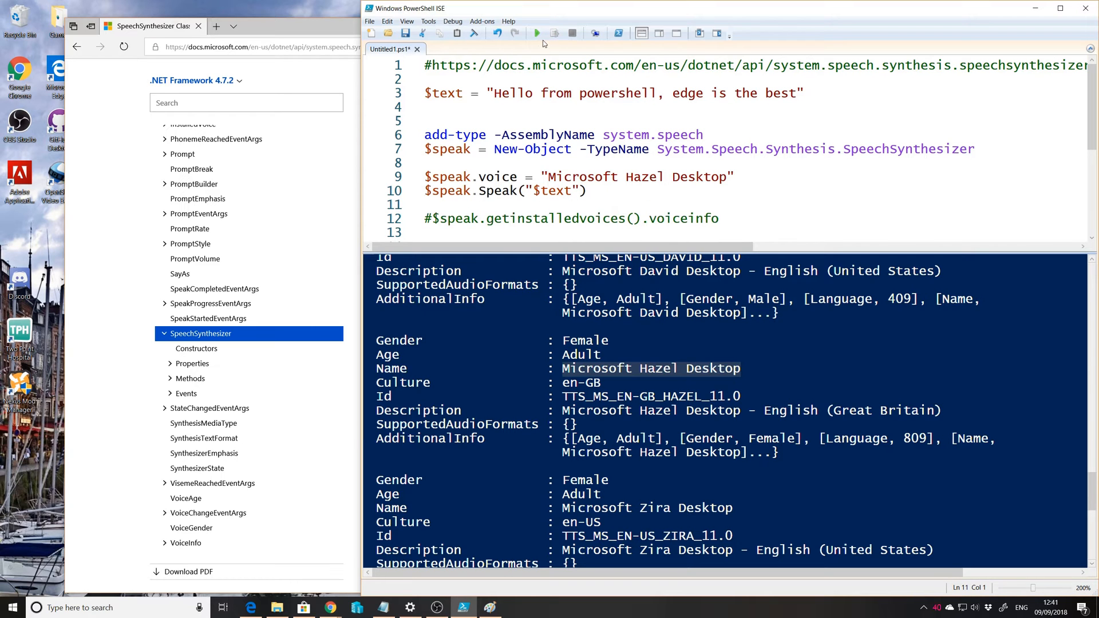
Run the script, try setvoice on line 9, then check the Notepad notes showing SelectVoice('Microsoft Hazel Desktop').
click(538, 34)
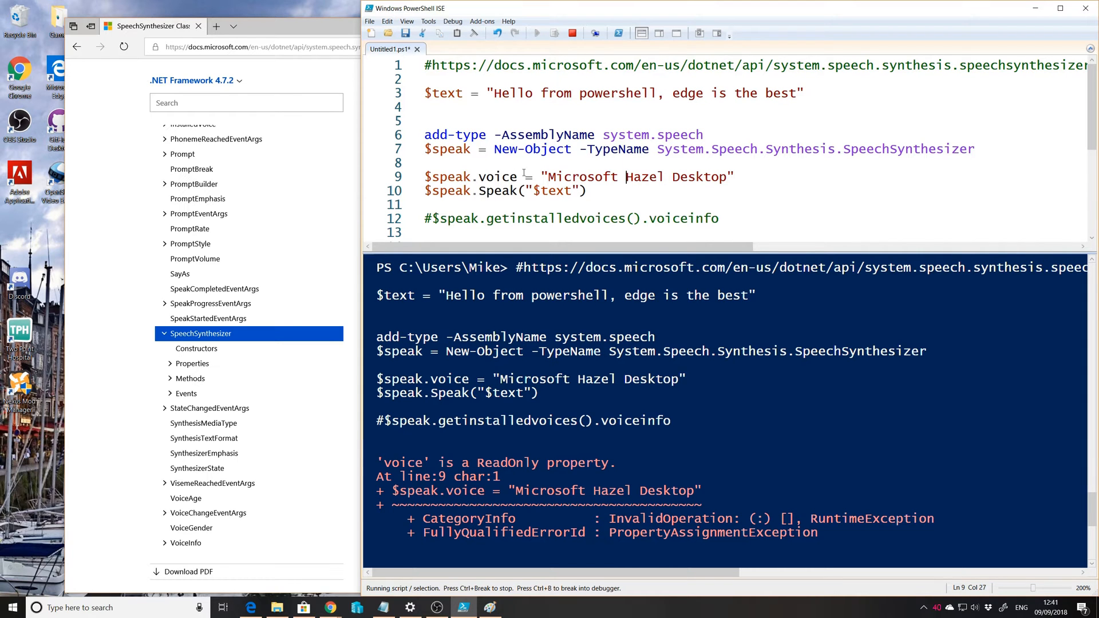
key(Left)
key(Left)
text(set)
click(538, 34)
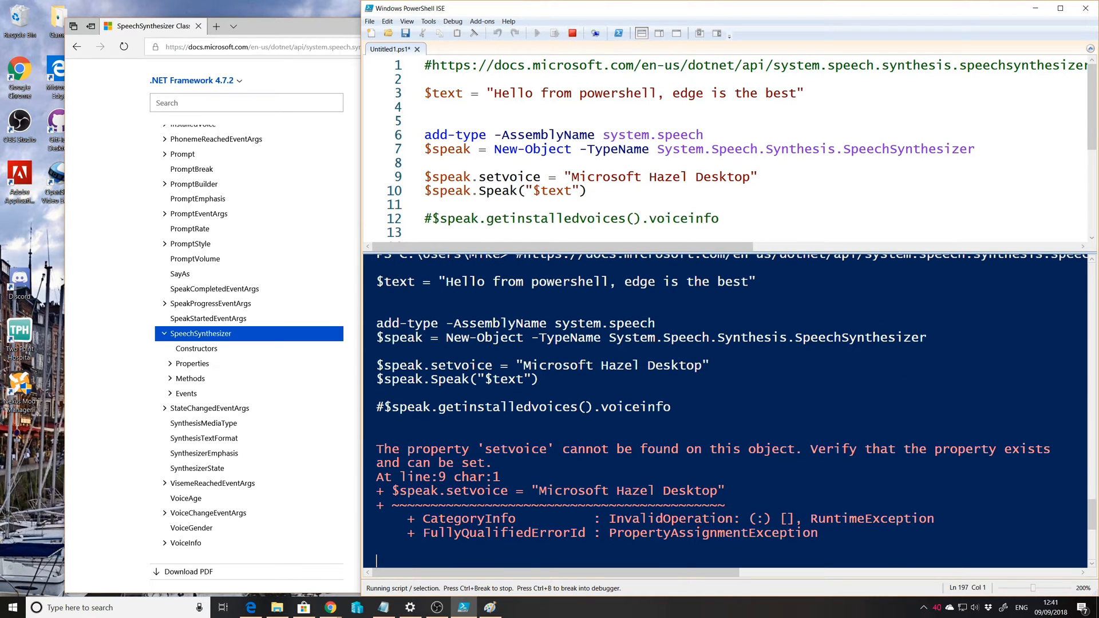
click(386, 608)
click(127, 283)
double_click(127, 282)
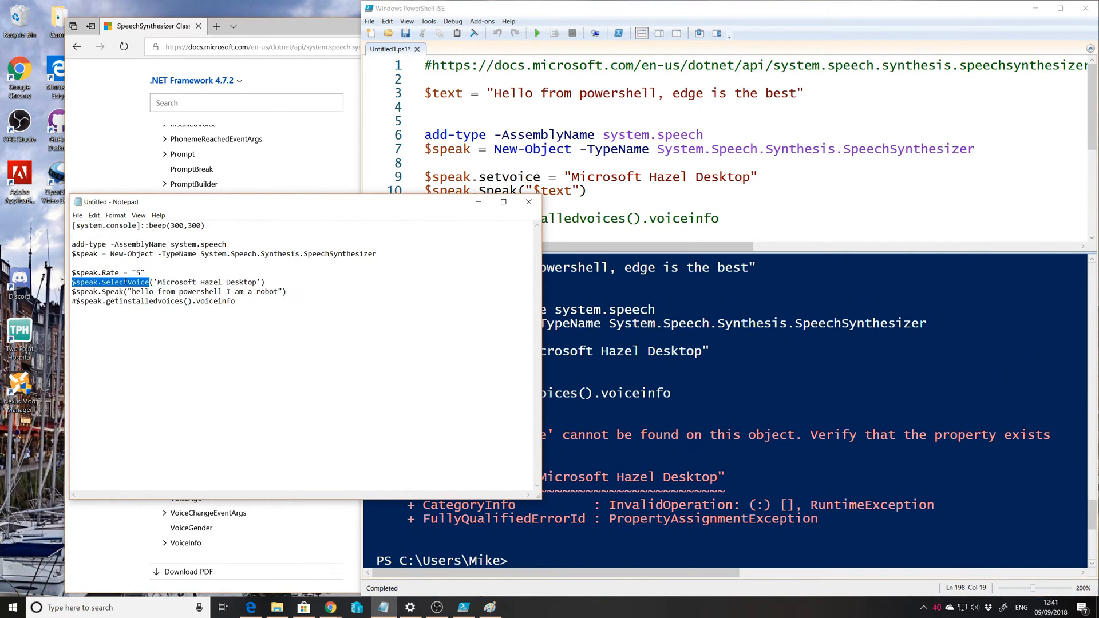
click(610, 160)
Rename setvoice to selectvoice on line 9 and rerun with F5, which reports a different exception.
double_click(509, 176)
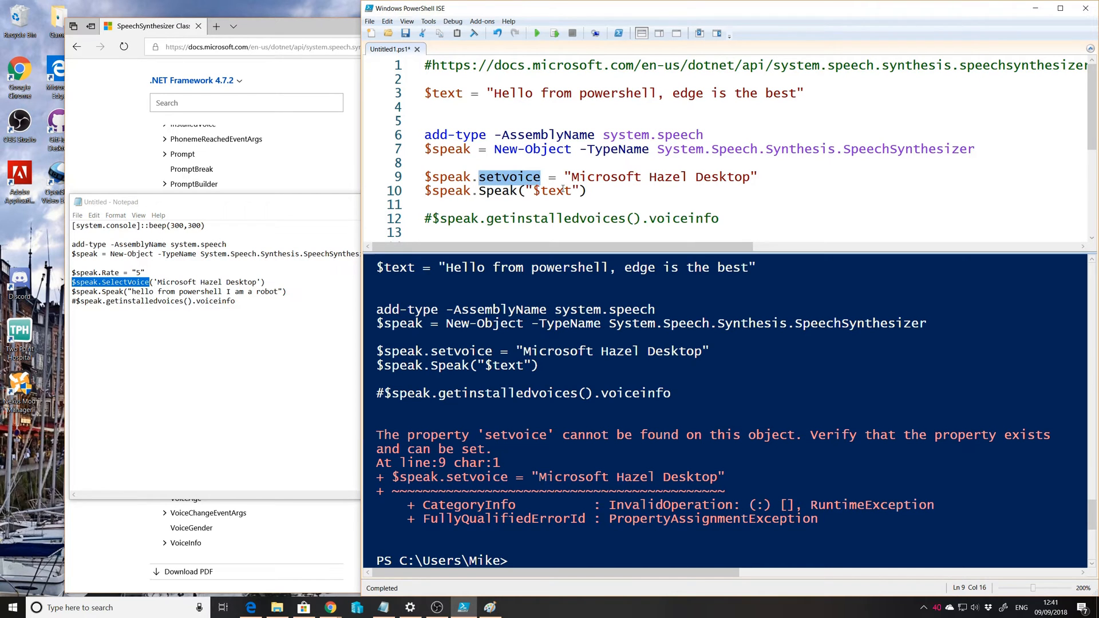
click(479, 177)
key(Delete)
key(Delete)
text(elect)
click(285, 140)
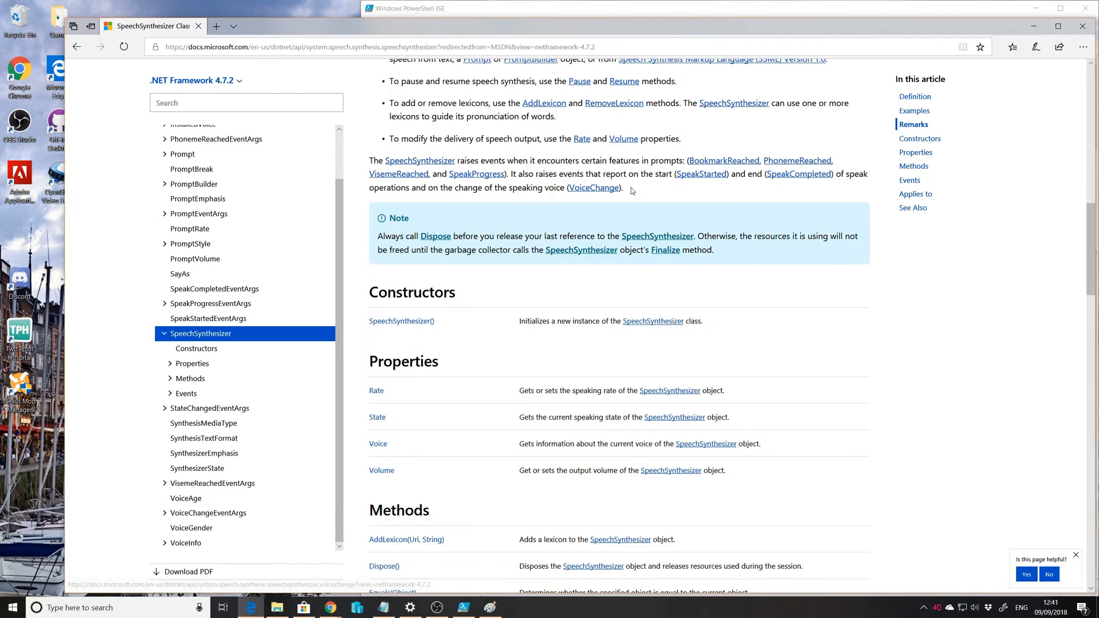
click(598, 9)
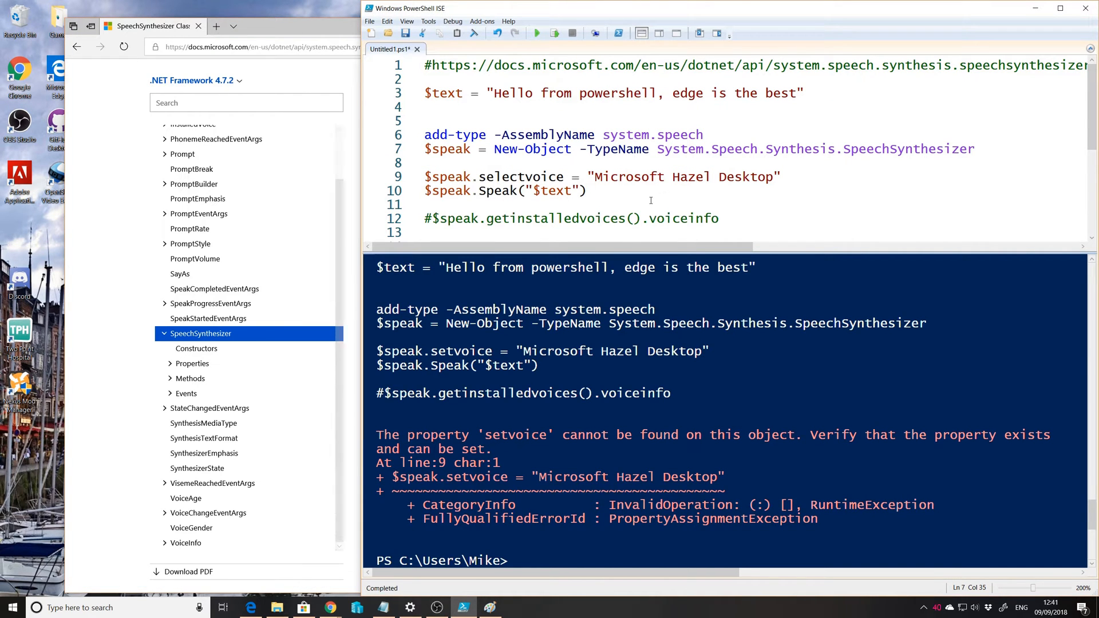
key(F5)
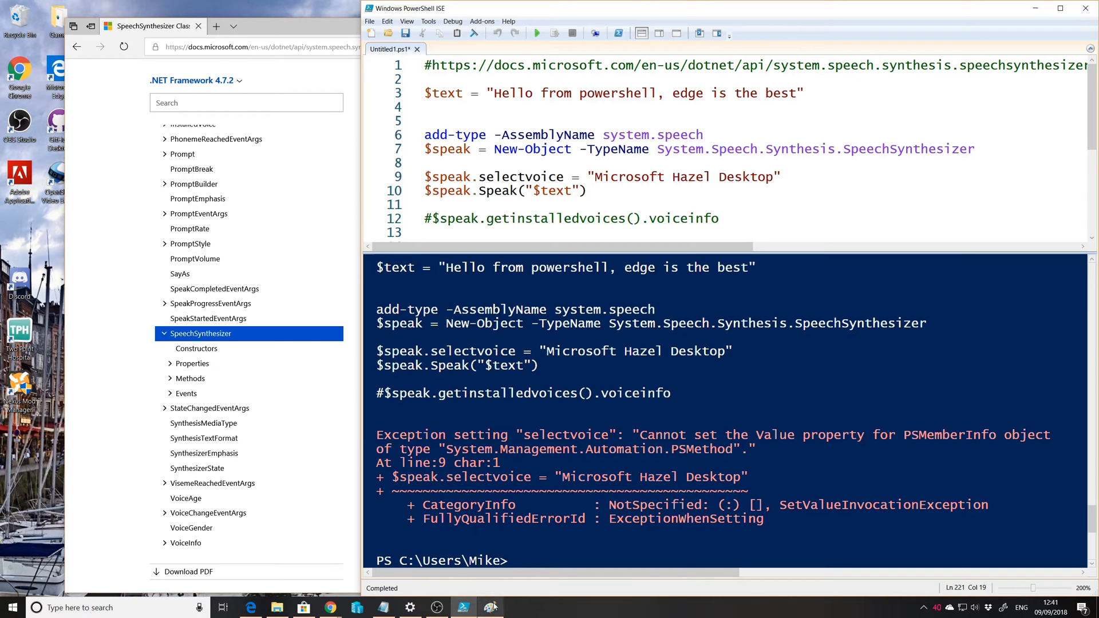
Rewrite line 9 as $speak.selectvoice("Microsoft Hazel Desktop") and move to empty line 8 for a rate line.
click(384, 608)
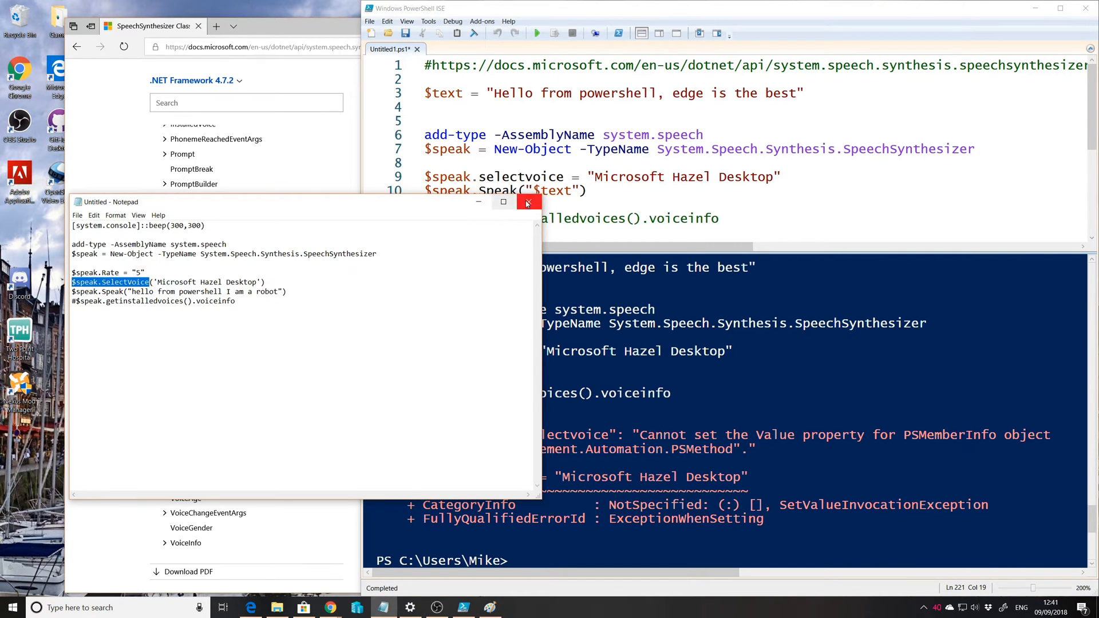
drag(571, 176, 594, 177)
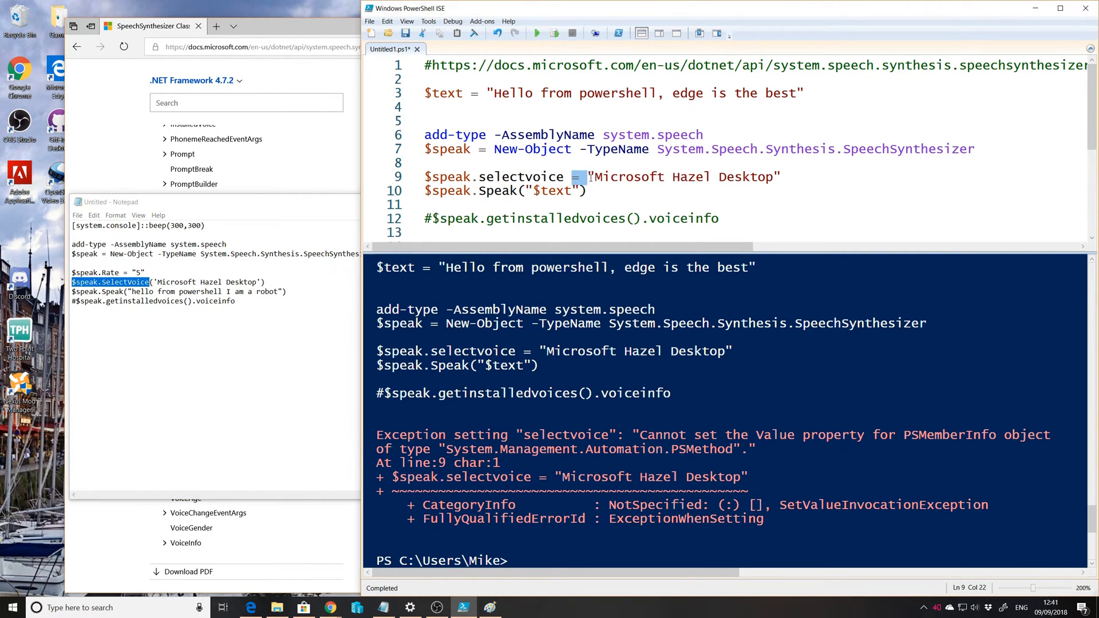
text(()
click(787, 173)
text())
click(344, 241)
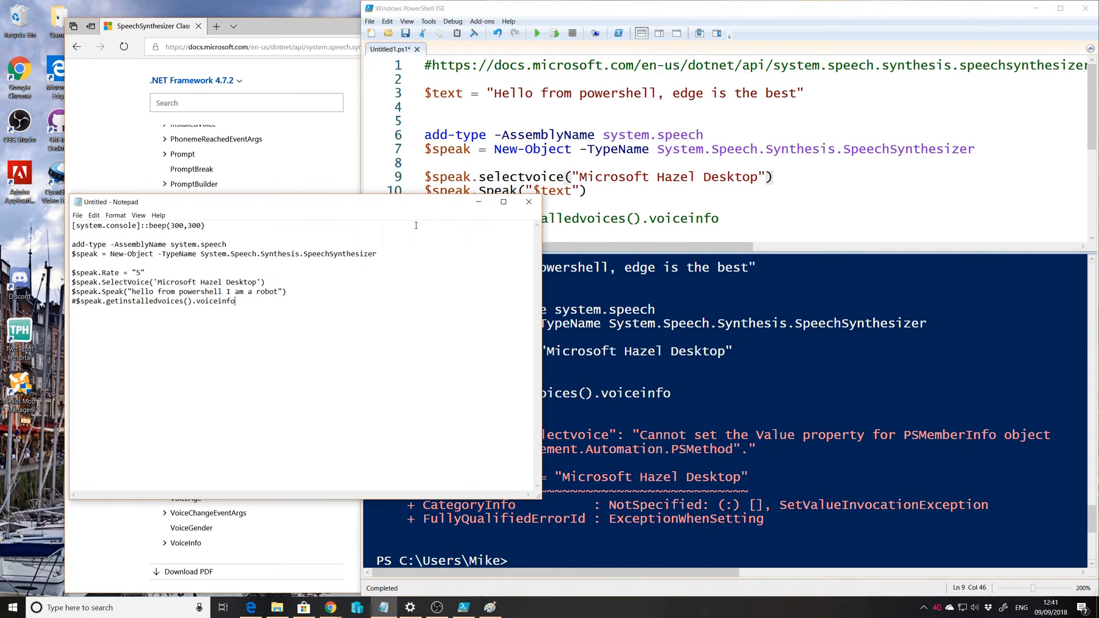
click(478, 202)
click(571, 178)
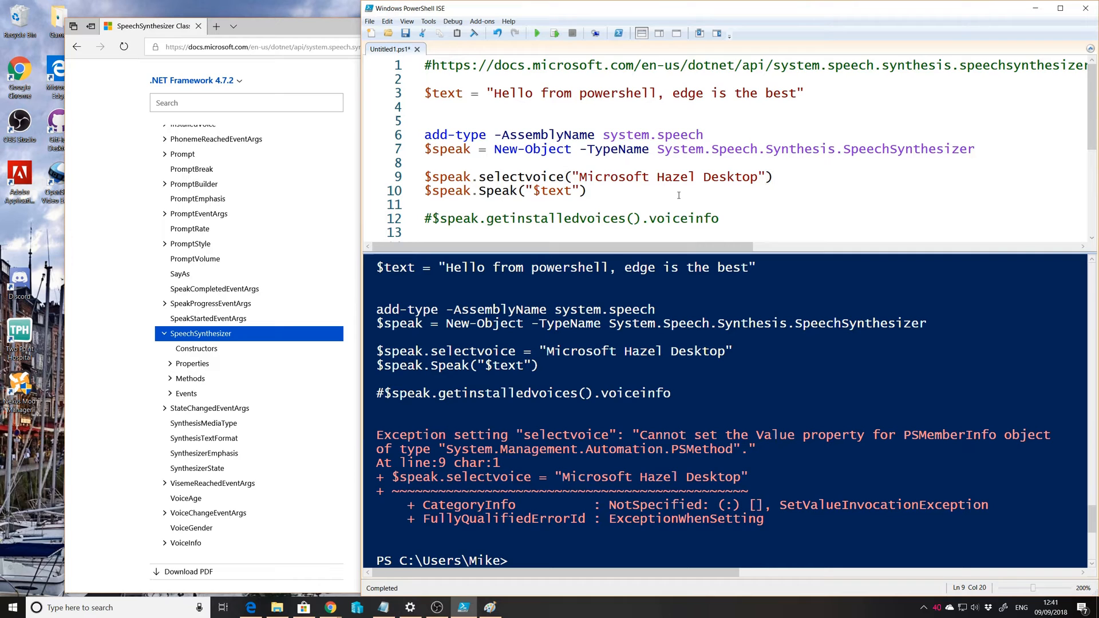
click(494, 161)
text($)
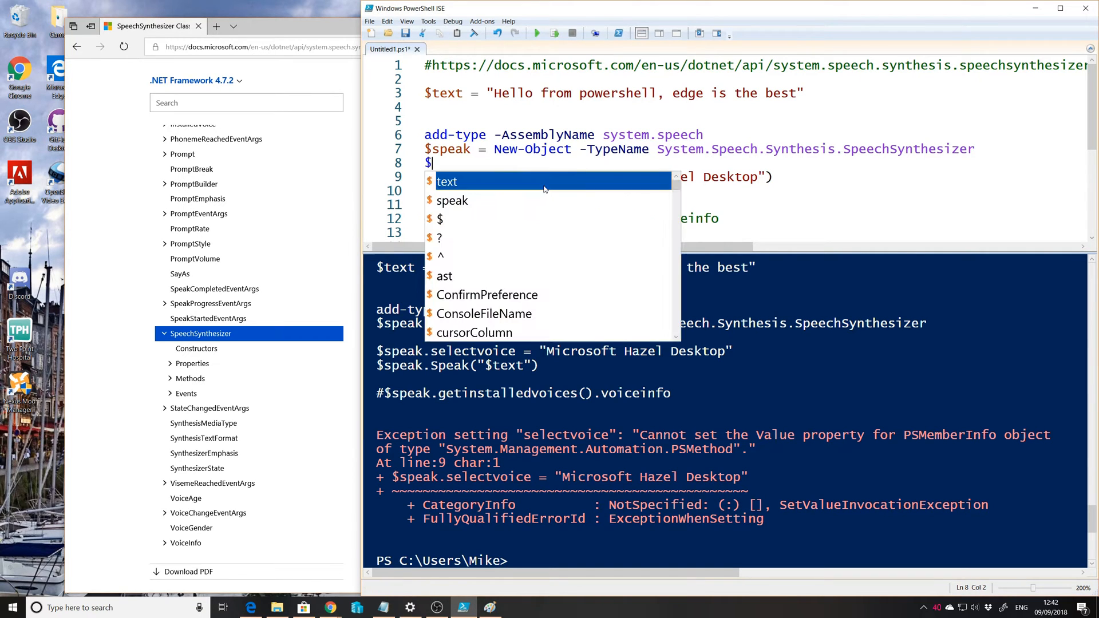
text(speak)
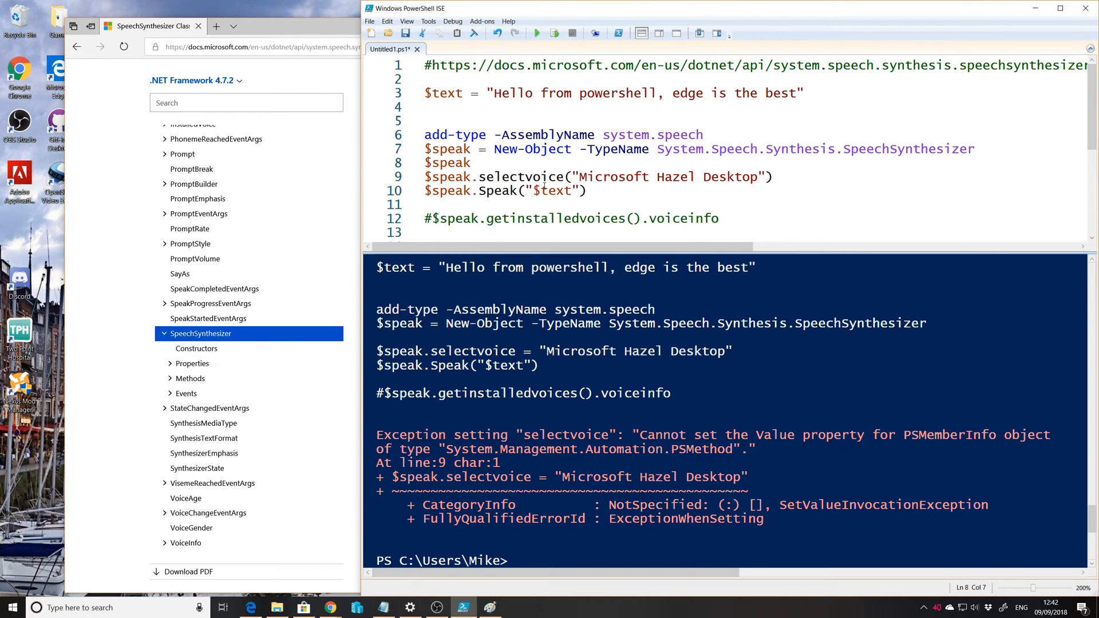
text(.rate)
Complete line 8 as $speak.rate "1" after browsing the docs down to SelectVoice(String), then return to the script.
key(alt+Tab)
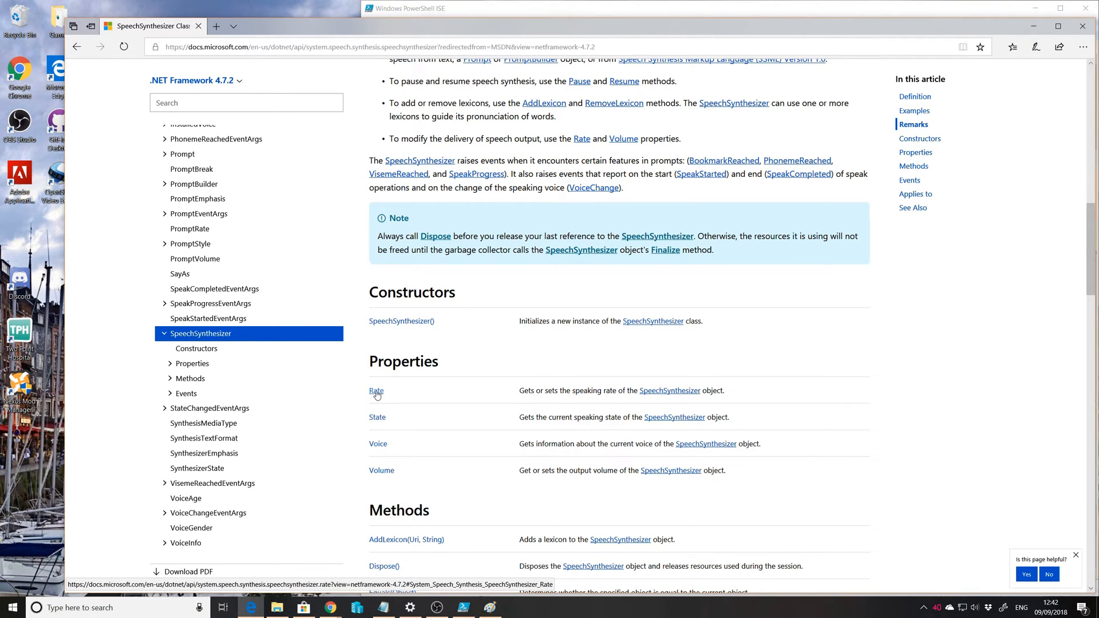
scroll(376, 394, down, 3)
scroll(429, 500, down, 5)
scroll(437, 490, down, 3)
scroll(442, 433, down, 1)
scroll(441, 433, down, 2)
scroll(441, 432, up, 3)
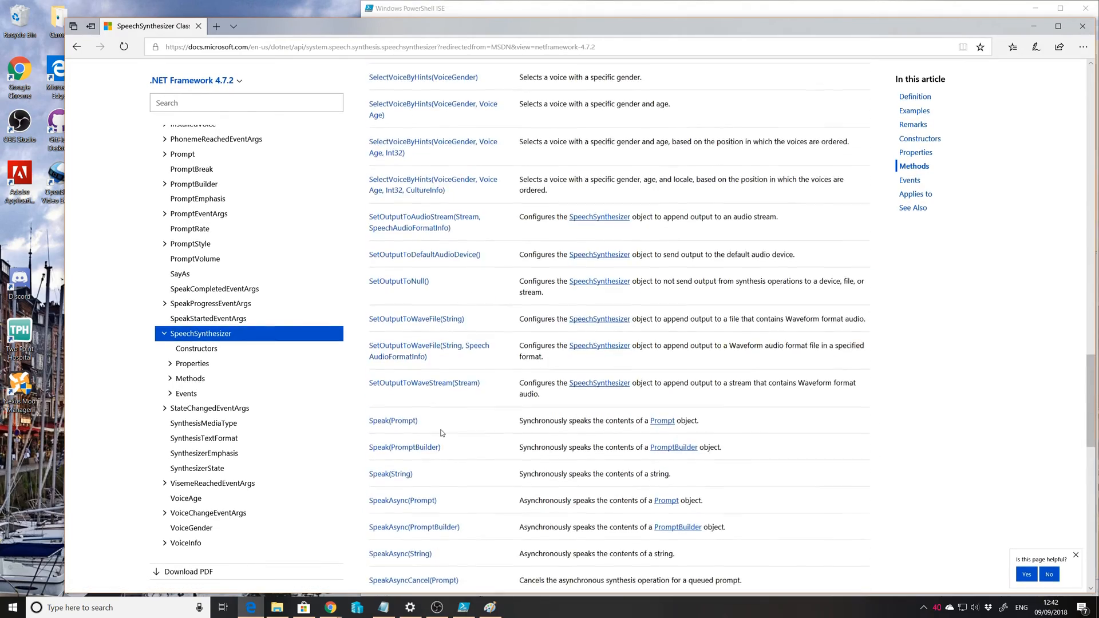
scroll(441, 433, up, 1)
scroll(442, 433, up, 1)
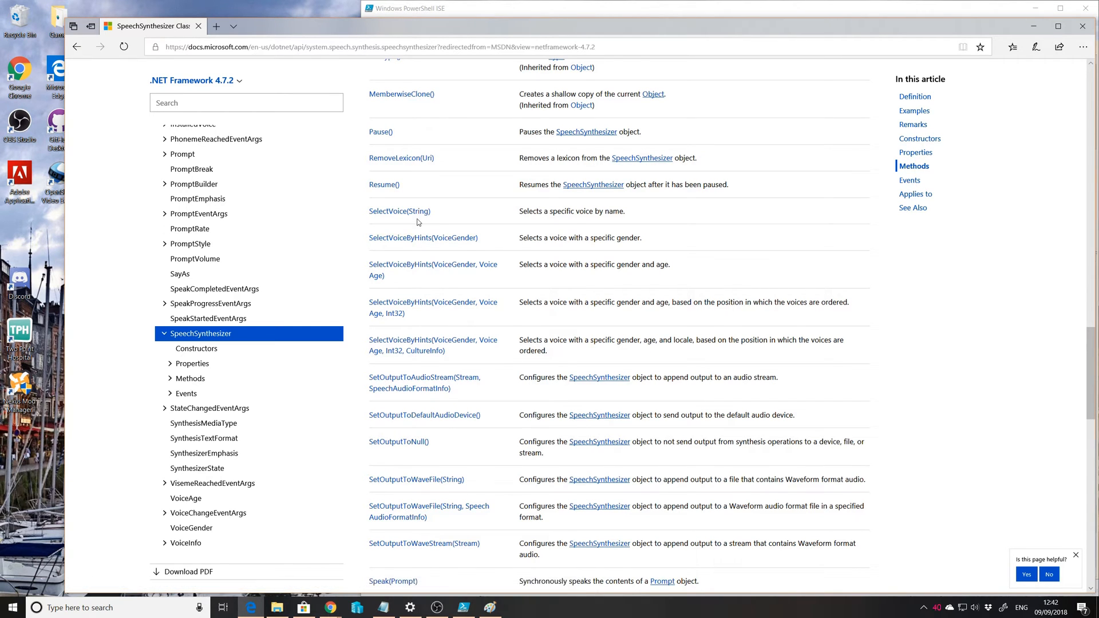
click(628, 8)
text($speak.rate)
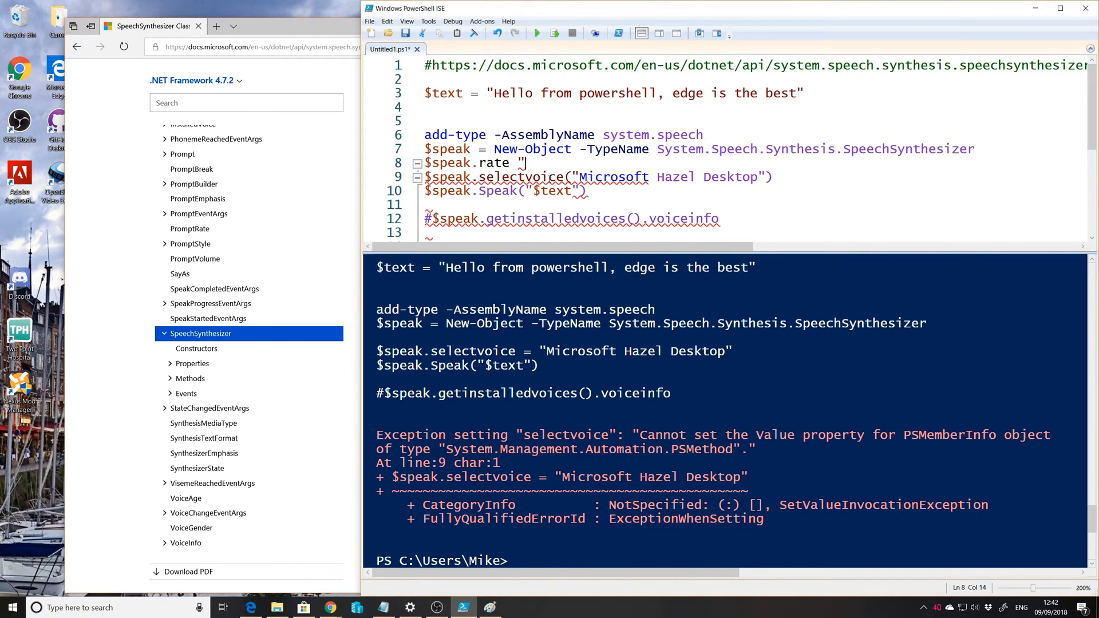
text("1")
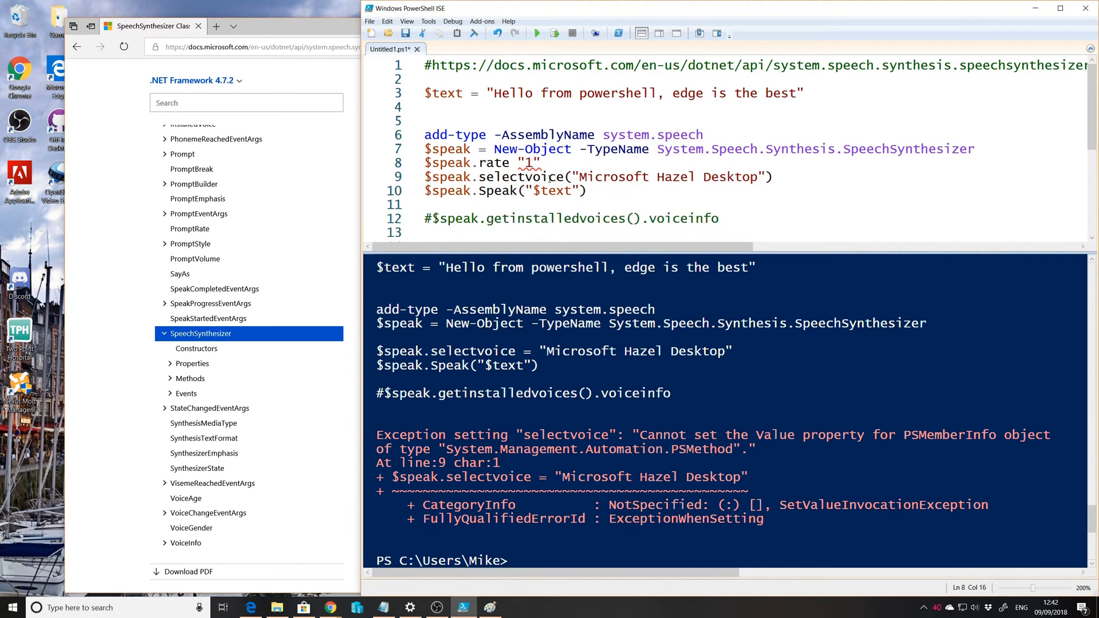
Review the rate "1" on line 8 and the Microsoft Hazel Desktop voice argument on line 9.
key(Left)
key(Left)
key(Left)
text(=)
key(Down)
drag(558, 162, 535, 163)
drag(799, 176, 565, 177)
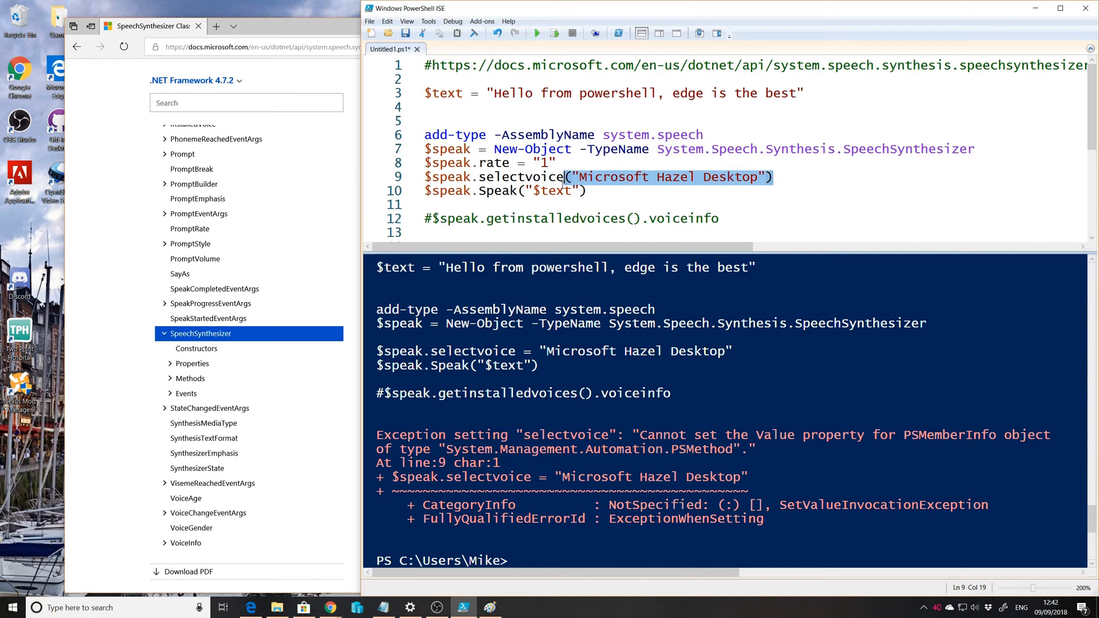
click(783, 191)
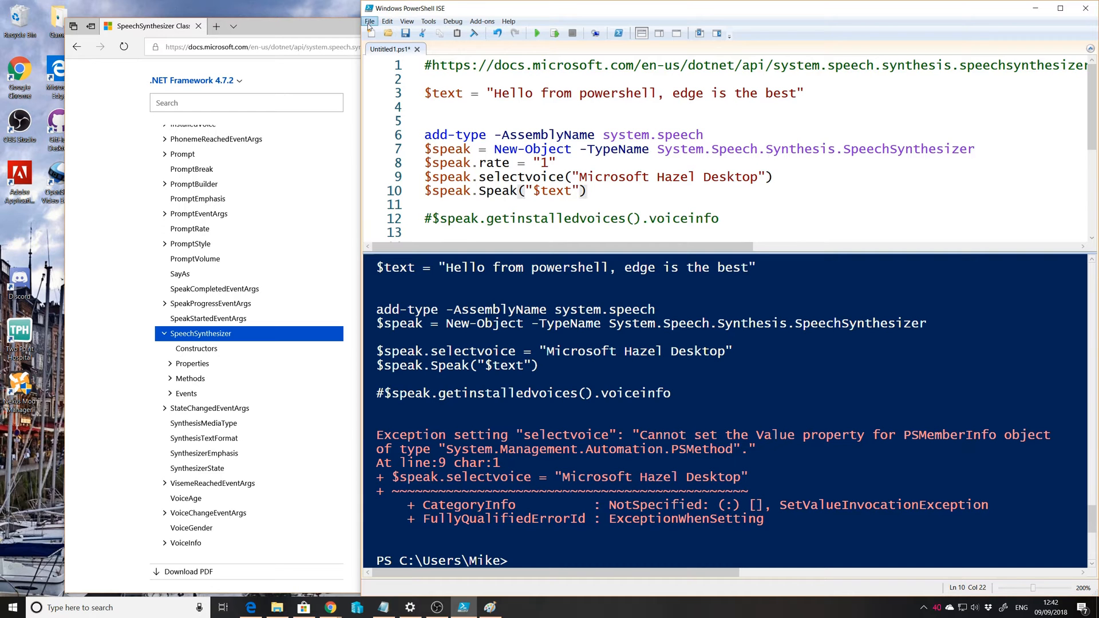
click(351, 32)
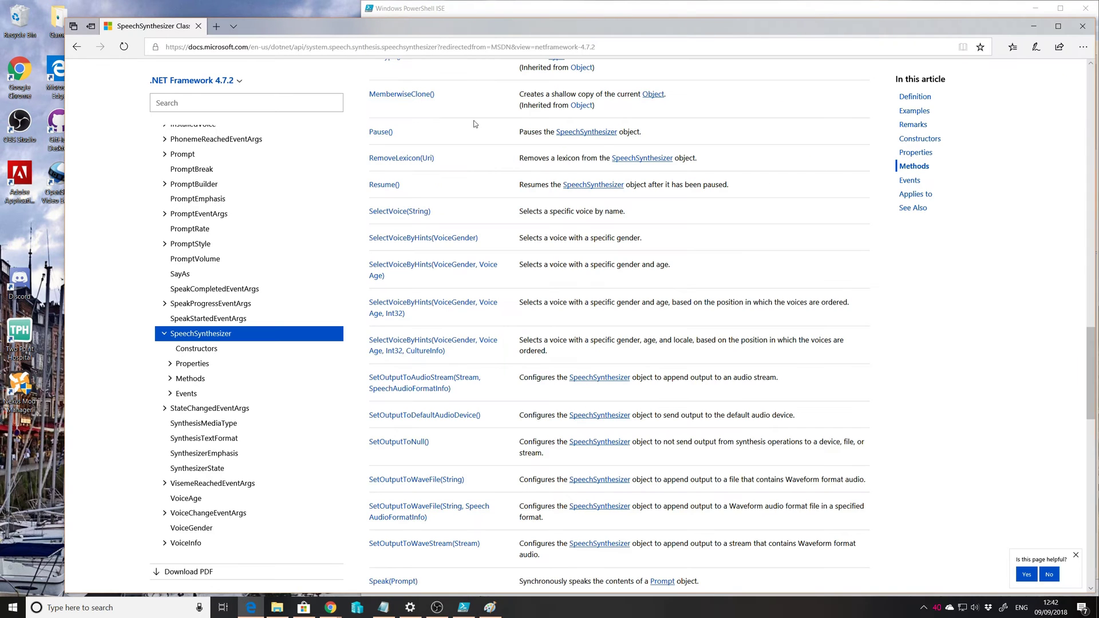
click(607, 11)
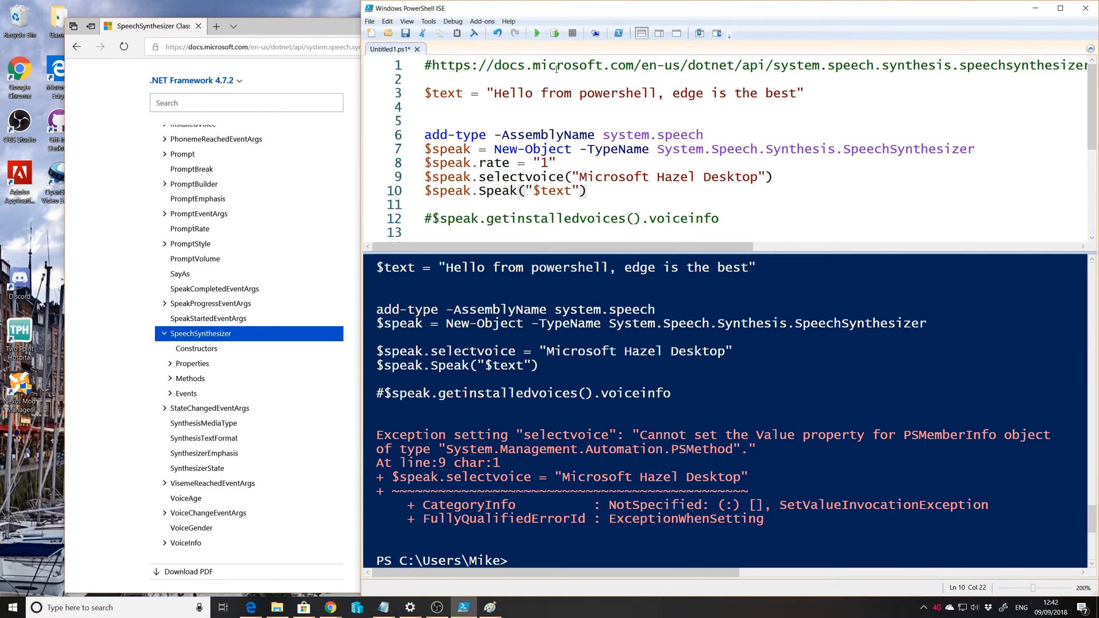
Run the script at rate 1, then change the rate to 3 and to 8, running after each.
click(538, 35)
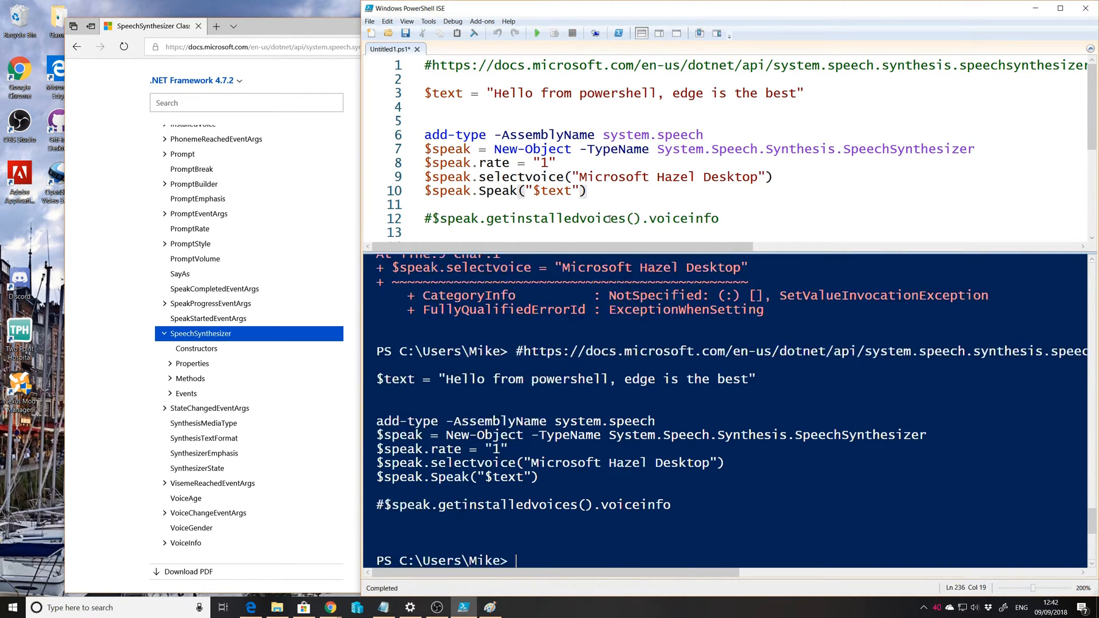
click(551, 164)
key(BackSpace)
text(3)
click(539, 34)
click(552, 162)
key(BackSpace)
text(8)
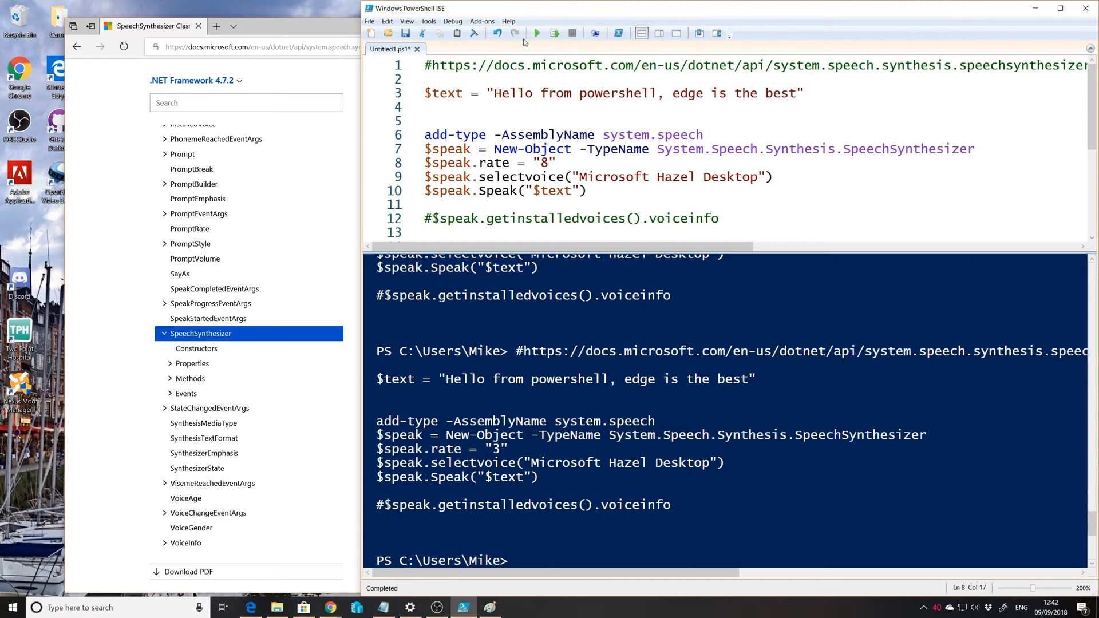
Run at rate 8, then change the rate to -5 and run the script again.
click(536, 34)
double_click(544, 163)
key(BackSpace)
text(-5)
click(537, 34)
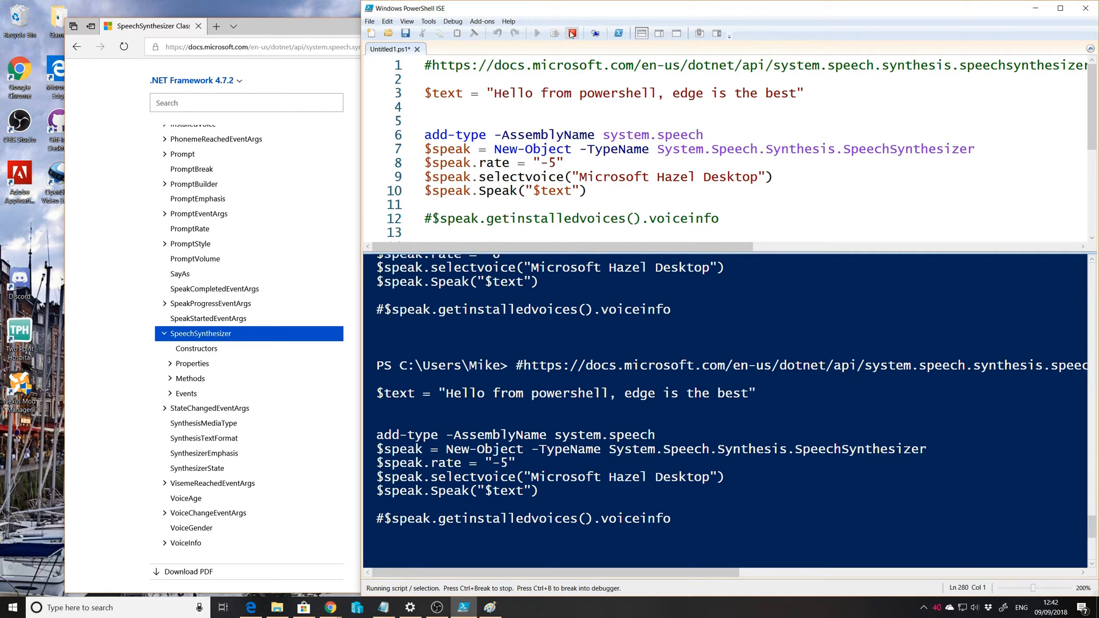
click(549, 162)
Remove an extra blank line and review the greeting string, Speak argument, voice name and rate setting.
key(Up)
key(Up)
key(Up)
key(BackSpace)
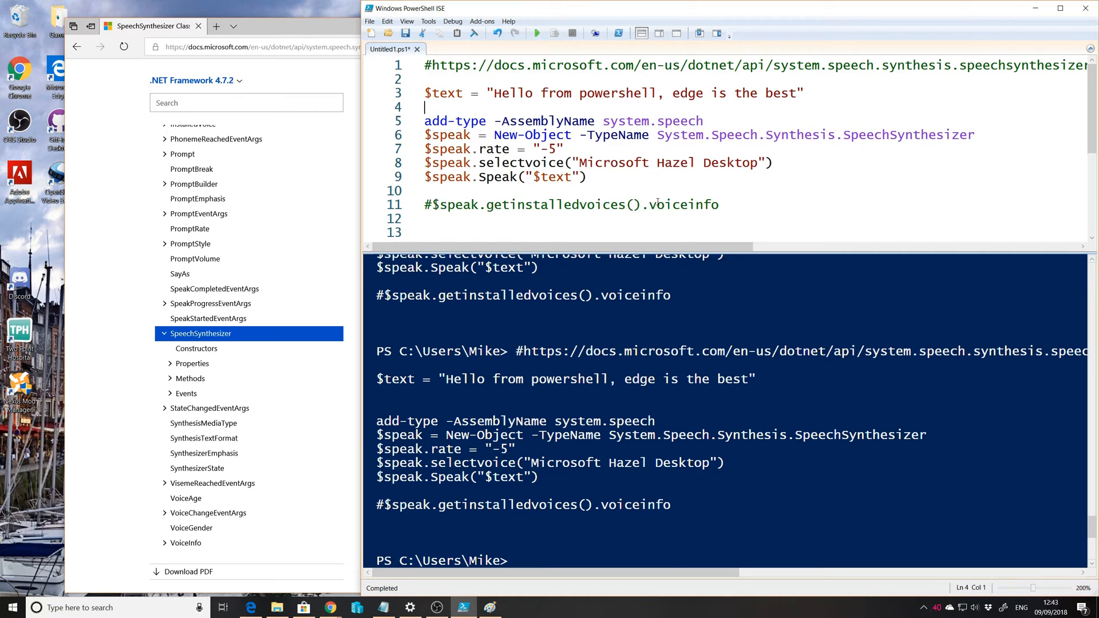
drag(804, 92, 486, 92)
double_click(556, 177)
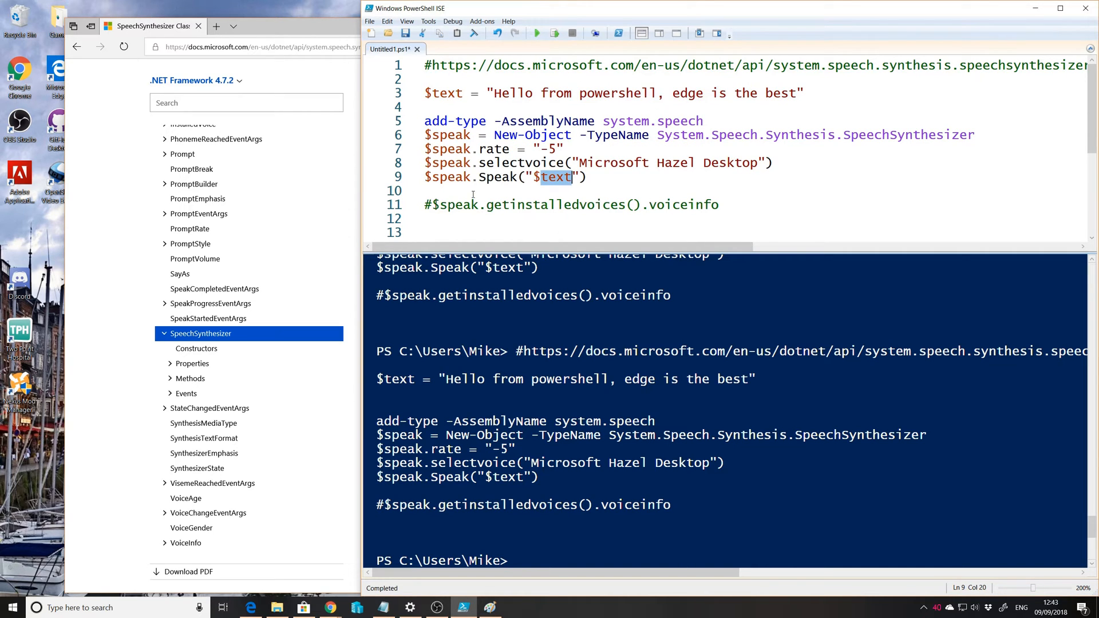
click(514, 186)
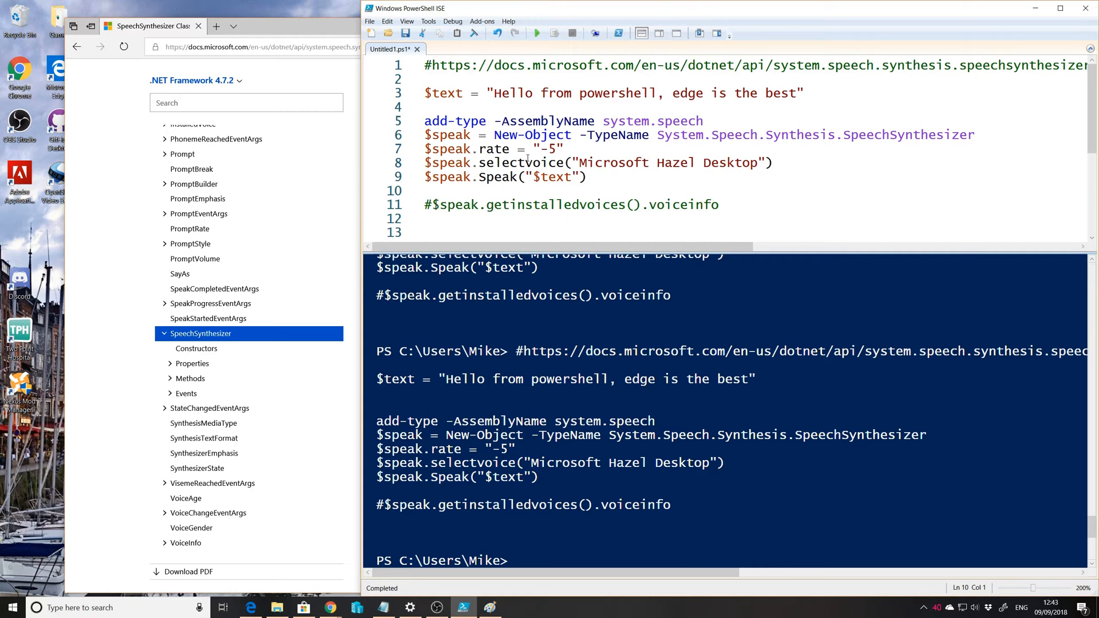
double_click(629, 163)
double_click(493, 148)
Replace the -5 rate value with 1 on the rate line.
click(556, 149)
key(shift+Left)
key(BackSpace)
key(BackSpace)
text(1)
click(649, 191)
Delete the commented #$speak.getinstalledvoices() line and add blank lines above the $text line.
drag(718, 206, 516, 192)
key(Delete)
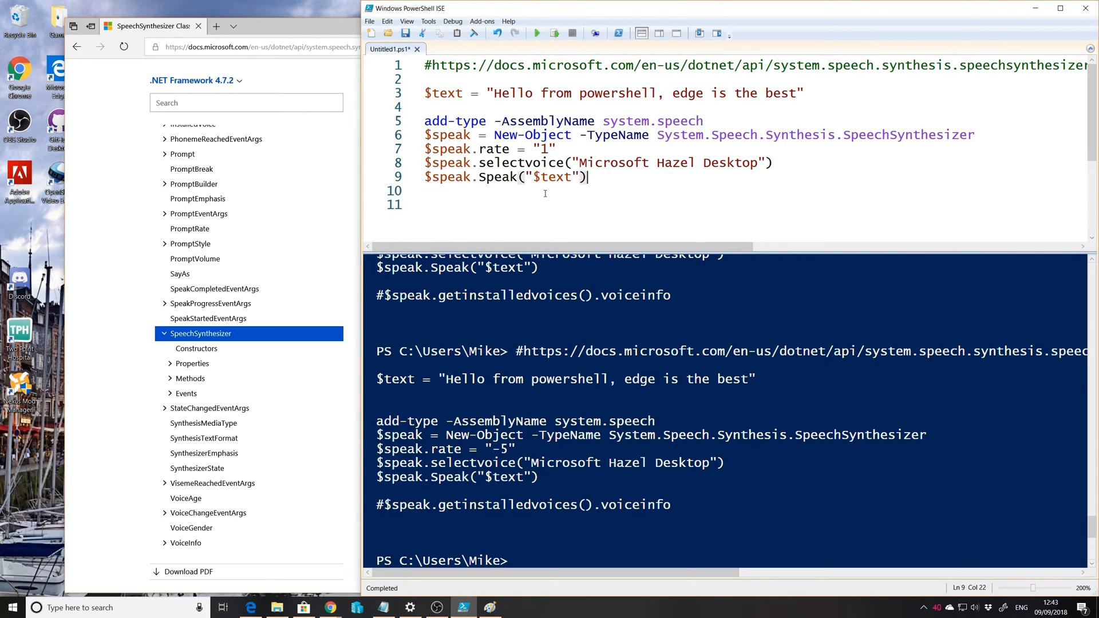
click(438, 107)
key(BackSpace)
click(449, 80)
key(Return)
key(Return)
click(528, 98)
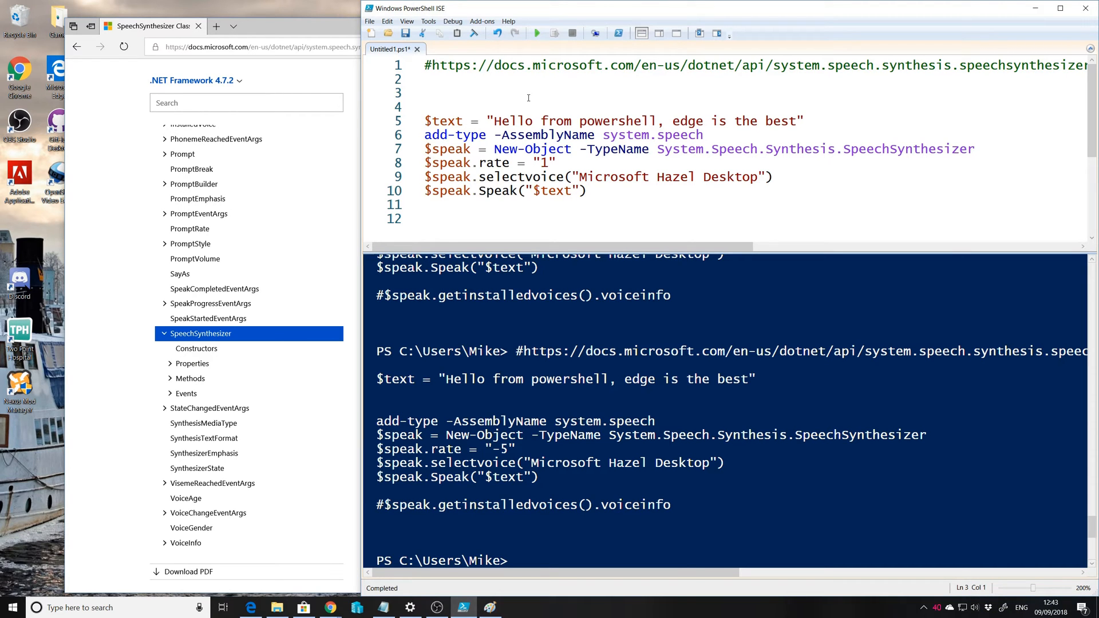
text(invoke-comm)
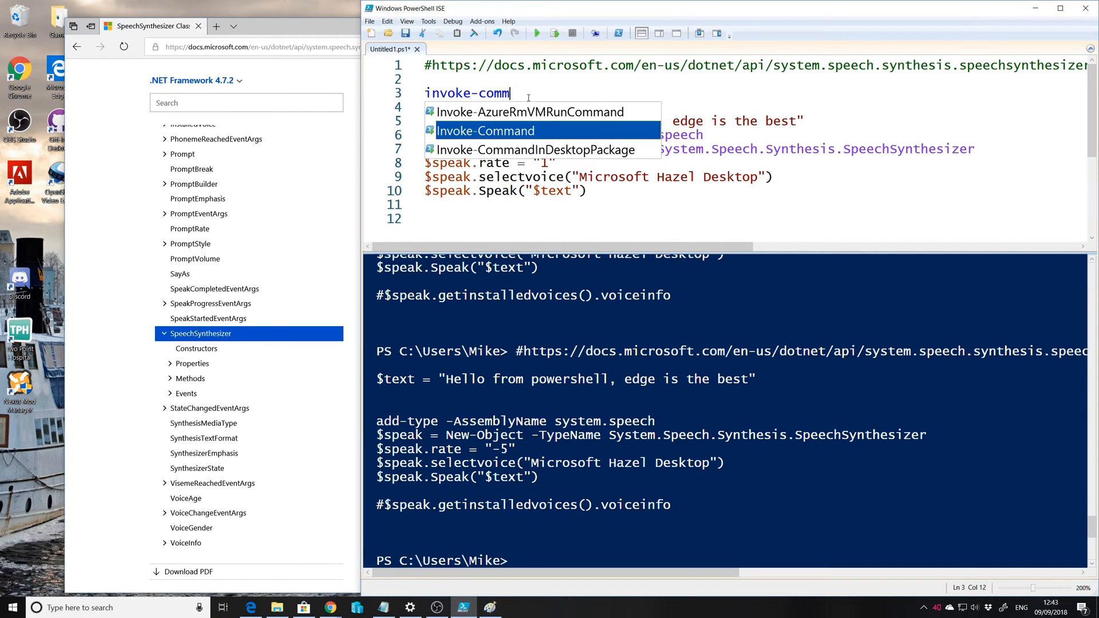
Wrap the speech code in Invoke-Command -ComputerName otherpersonmachine { ... } with a closing brace after Speak.
key(Return)
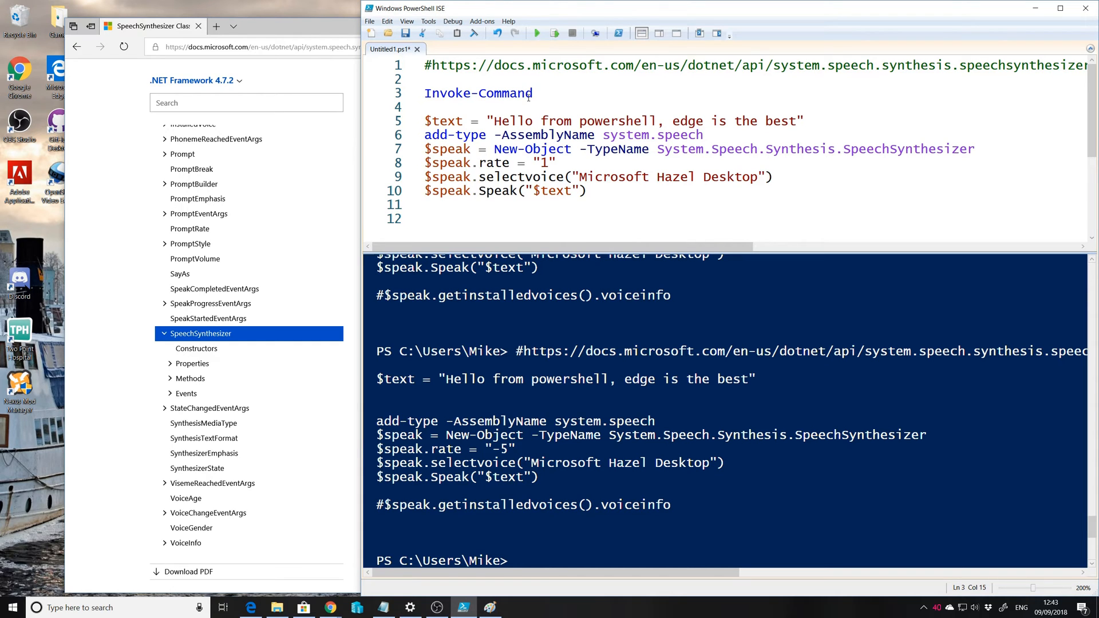
text(-copm)
key(BackSpace)
key(BackSpace)
key(Tab)
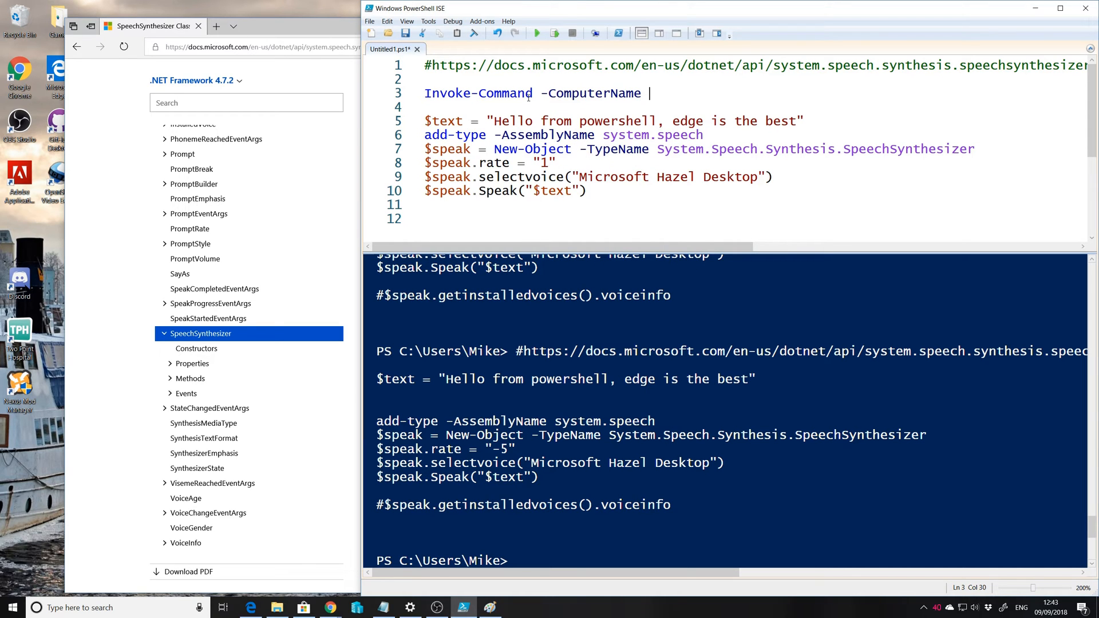
text(otherpersonmachine )
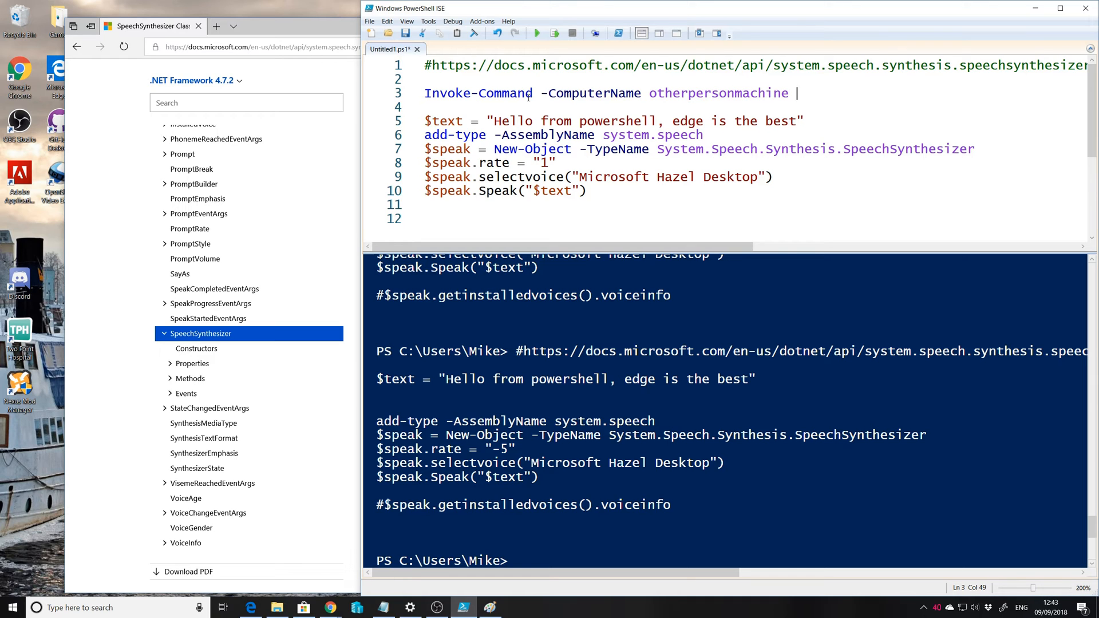
text({)
click(614, 192)
key(Return)
key(Return)
text(})
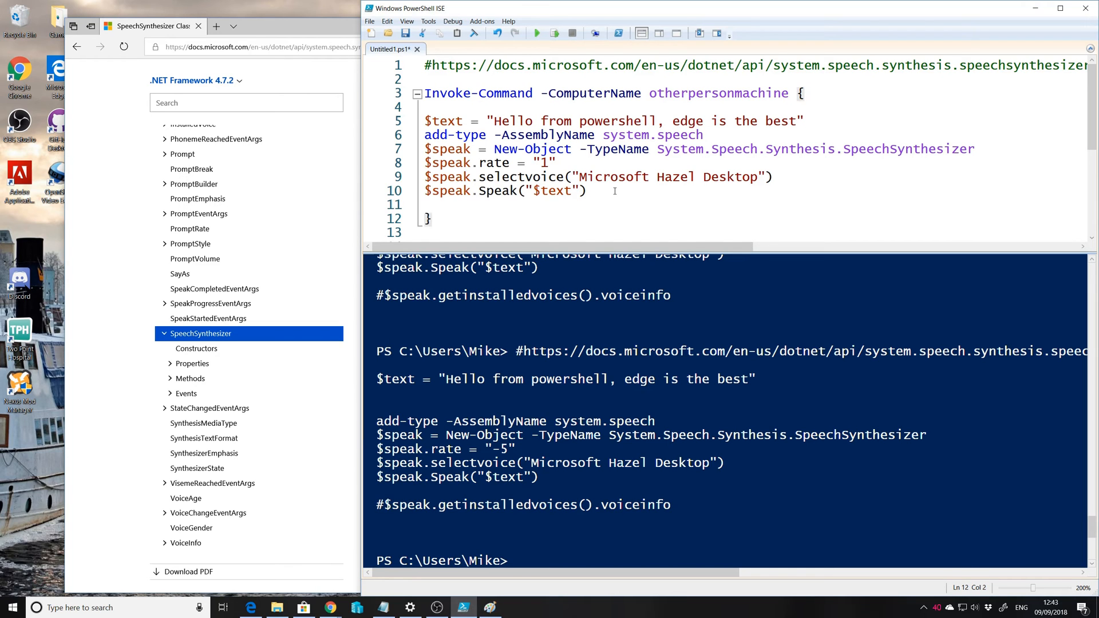
click(821, 113)
Replace the Hello greeting with "We know what you did last summer" in the $text string.
drag(535, 121, 796, 121)
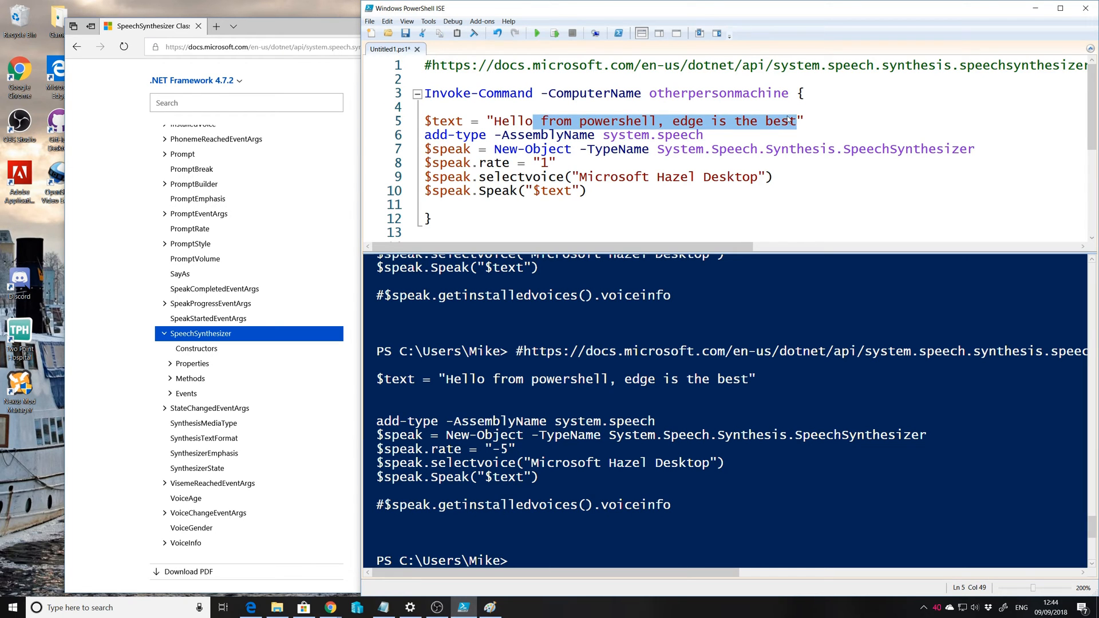
key(BackSpace)
text(Dave)
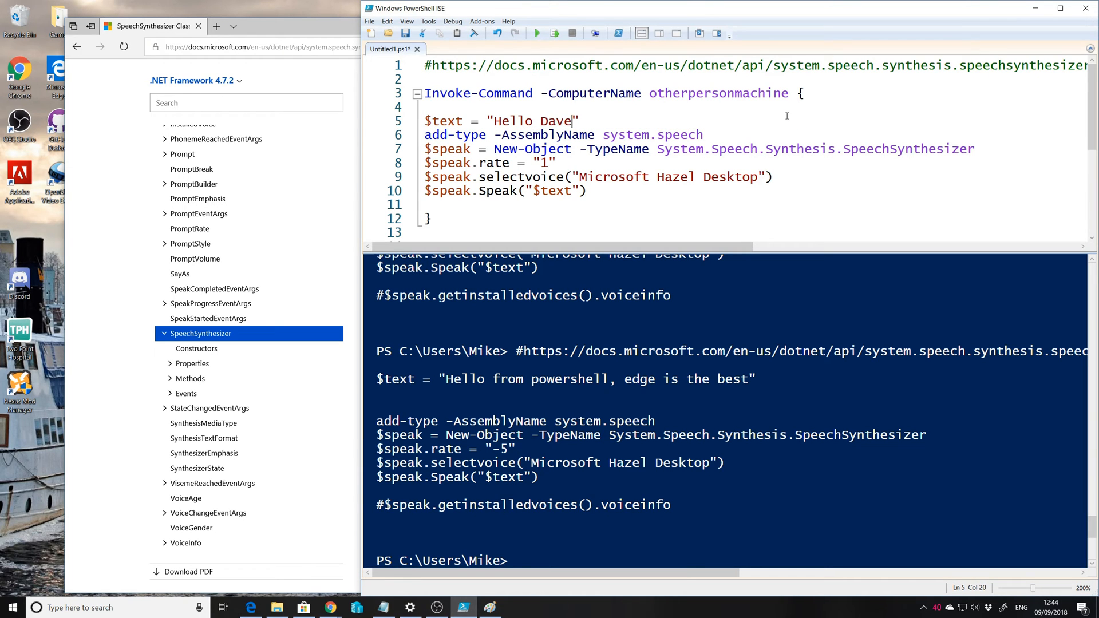
key(BackSpace)
key(BackSpace)
key(BackSpace)
key(BackSpace)
key(BackSpace)
key(BackSpace)
key(BackSpace)
key(BackSpace)
key(BackSpace)
text(We )
text(know what you did last summer)
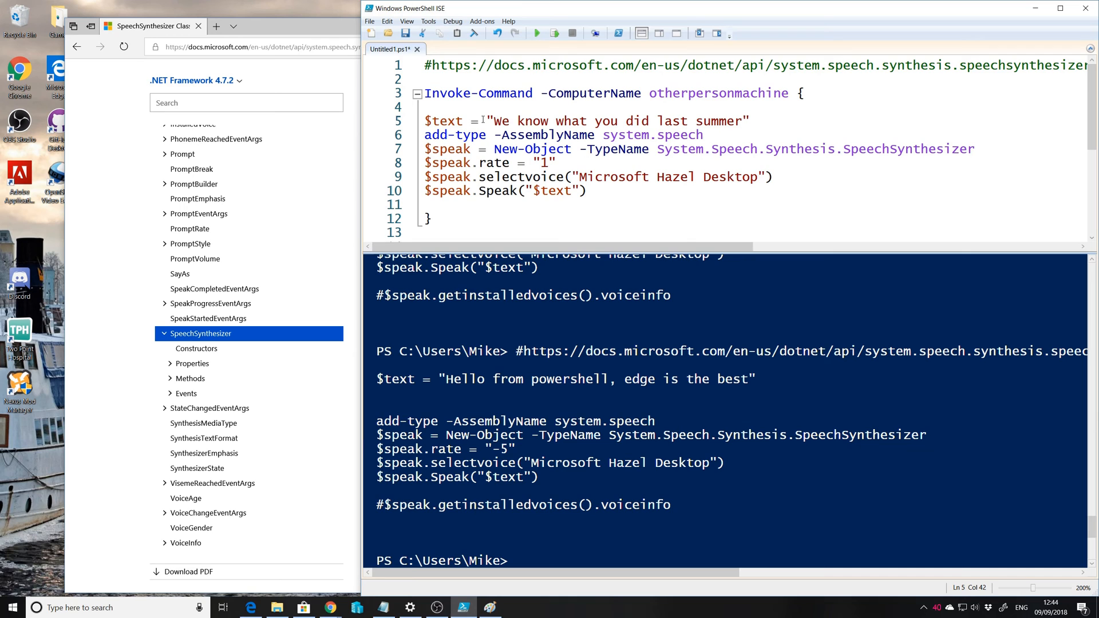
drag(494, 121, 706, 121)
click(830, 148)
Review the block's closing brace, the SpeechSynthesizer type name and the Speak line.
click(660, 220)
click(703, 199)
drag(664, 150, 978, 150)
click(653, 163)
click(651, 189)
click(646, 163)
click(632, 212)
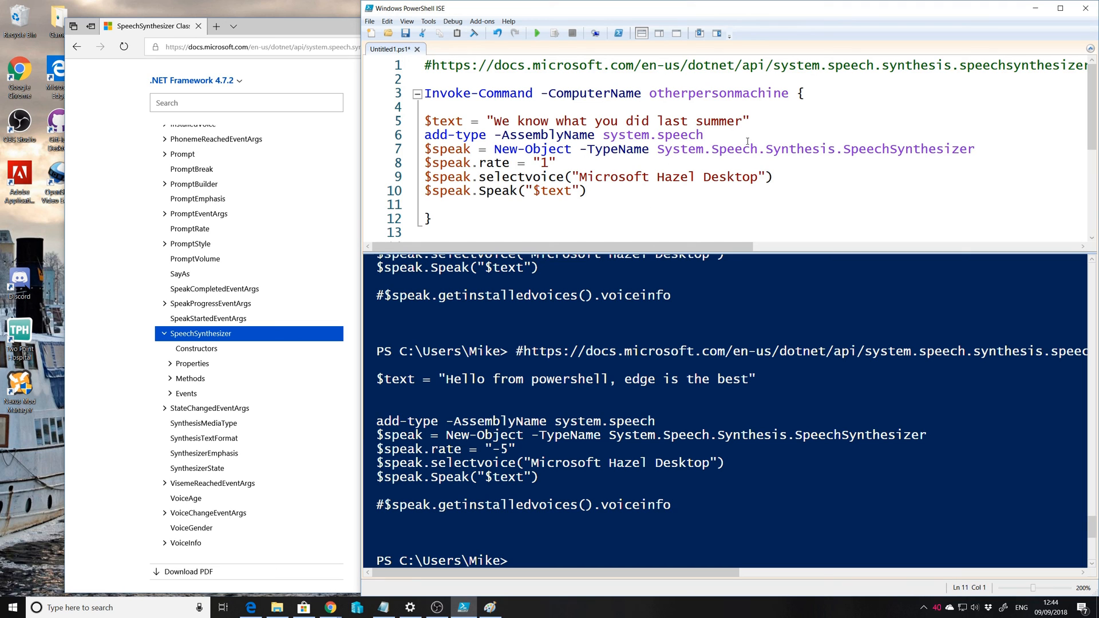